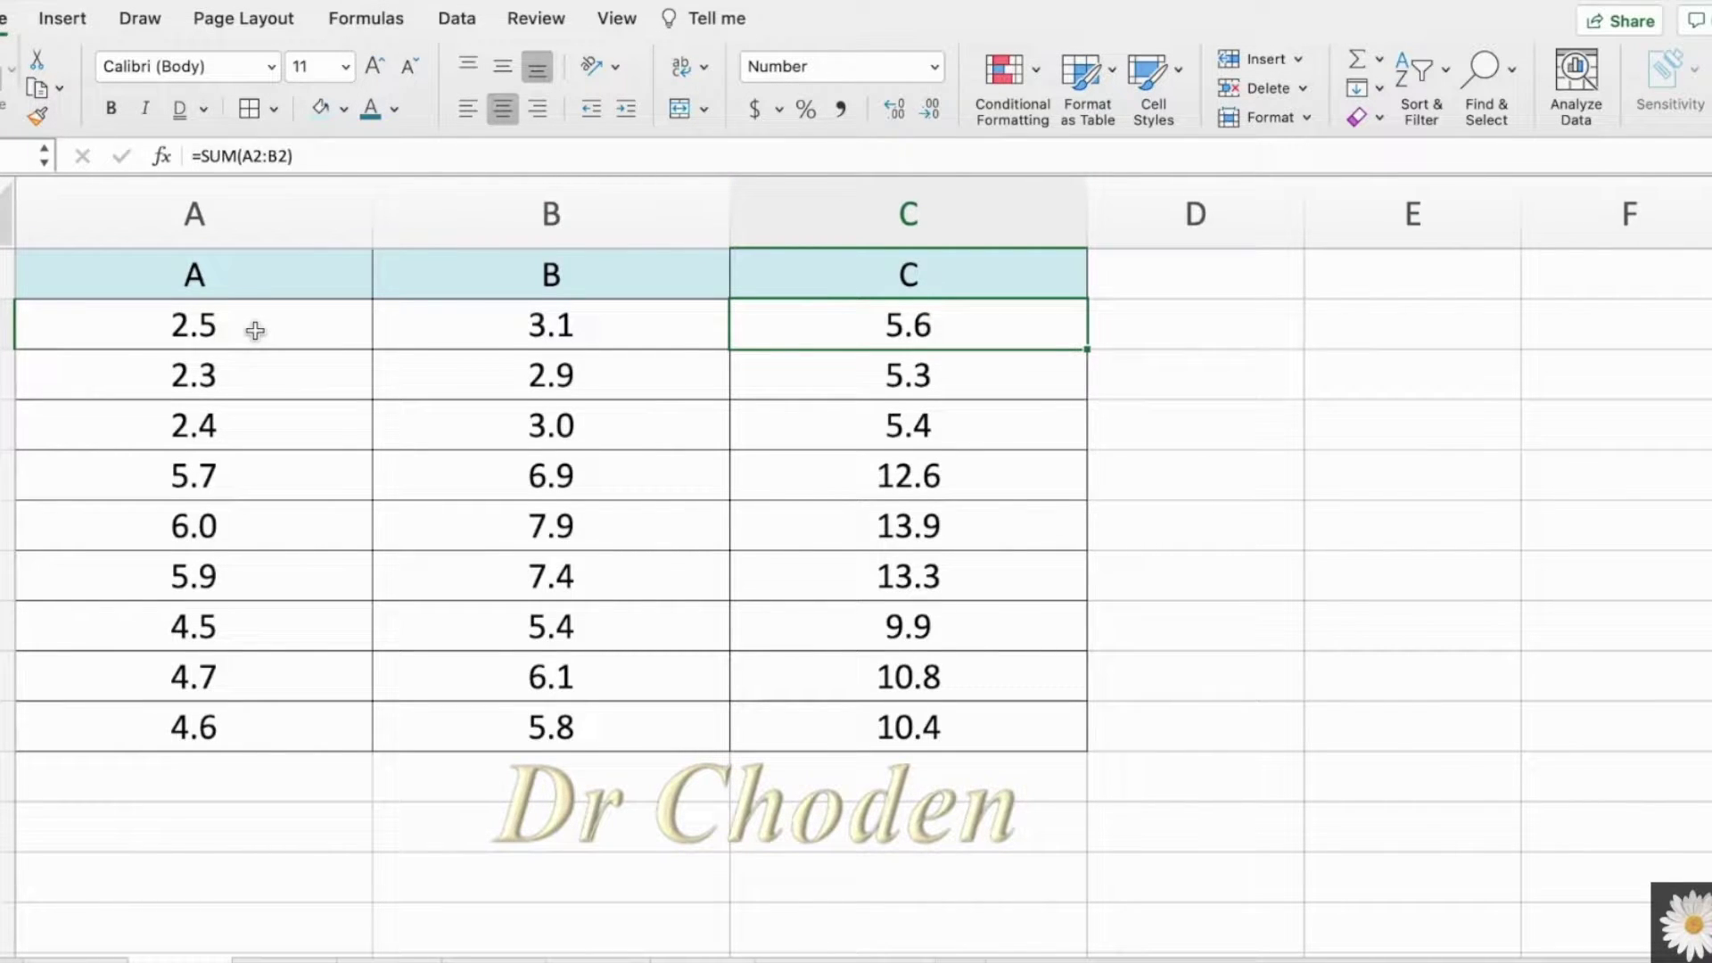
Copy column C's header and results in C1:C10 and paste only their values starting at F1
key("Down")
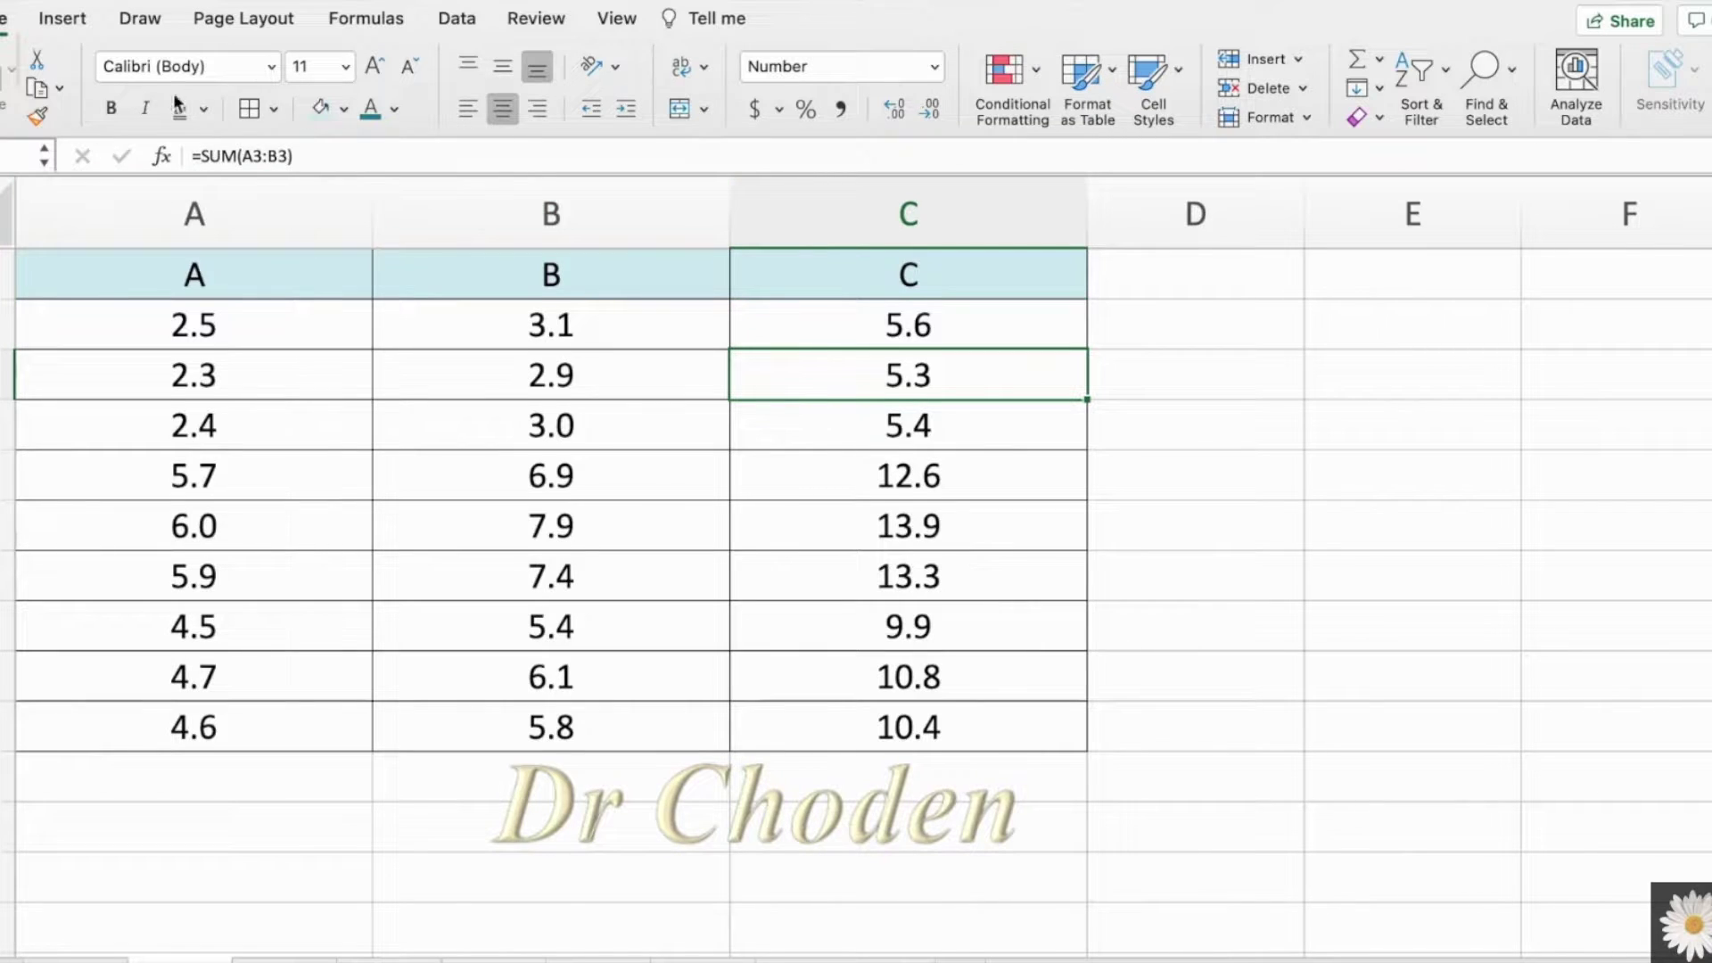
left_click(990, 876)
left_click_drag(993, 718, 977, 283)
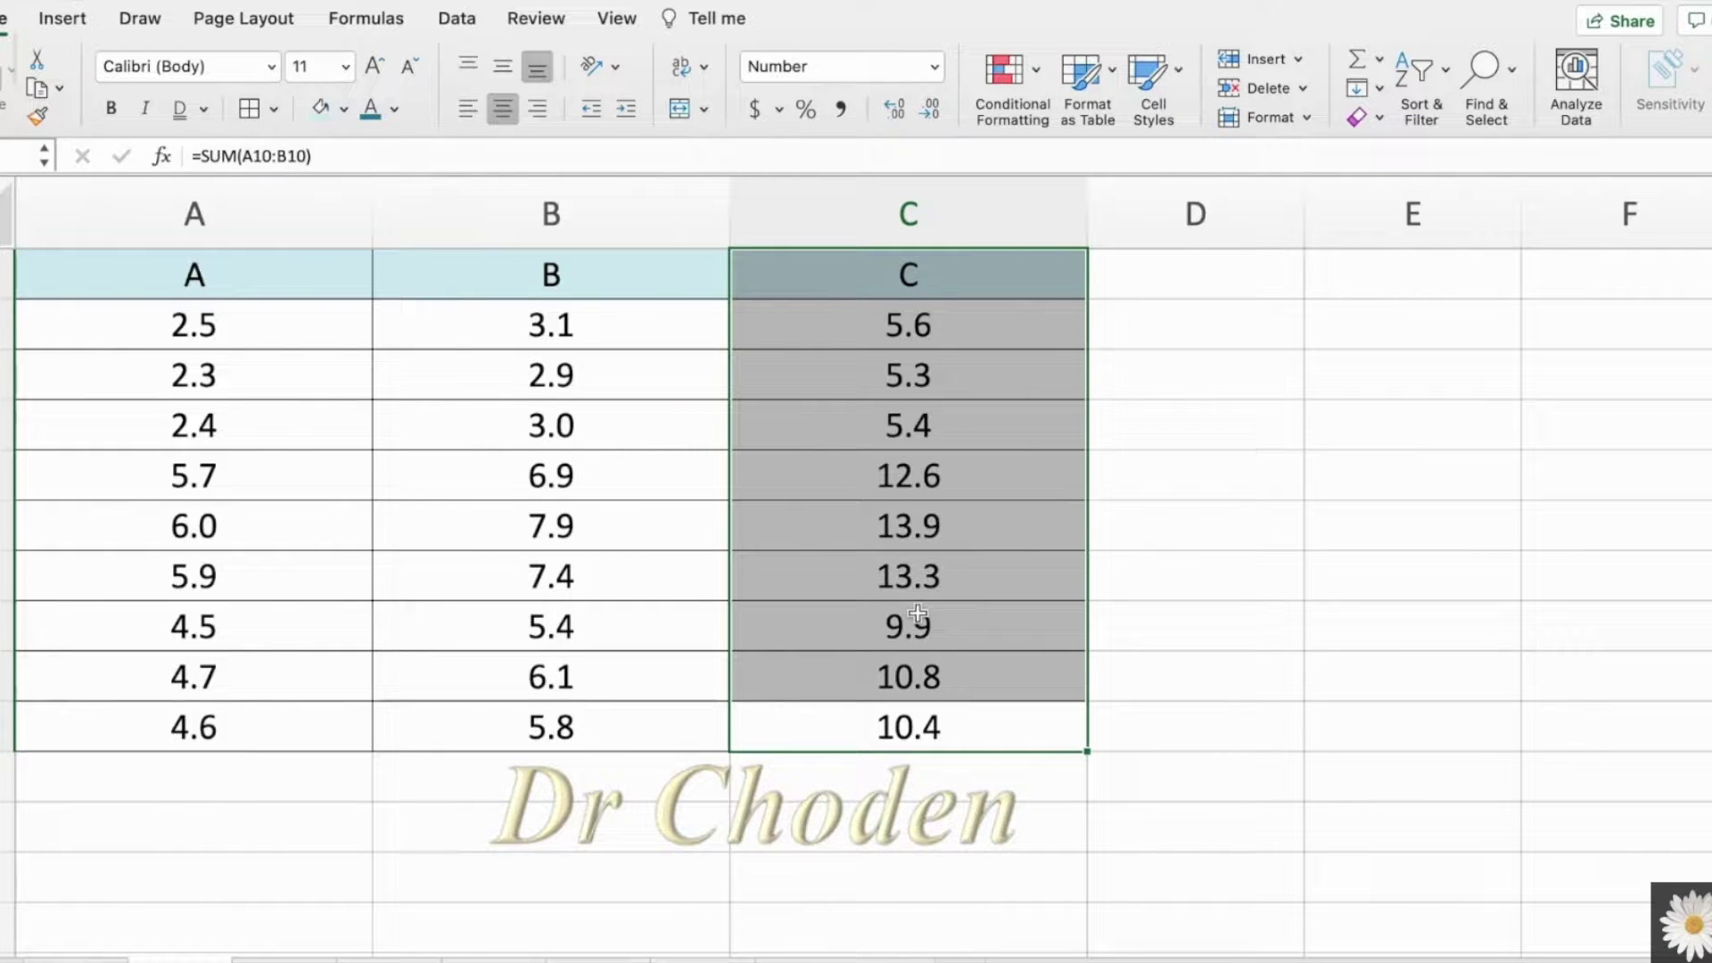
right_click(934, 336)
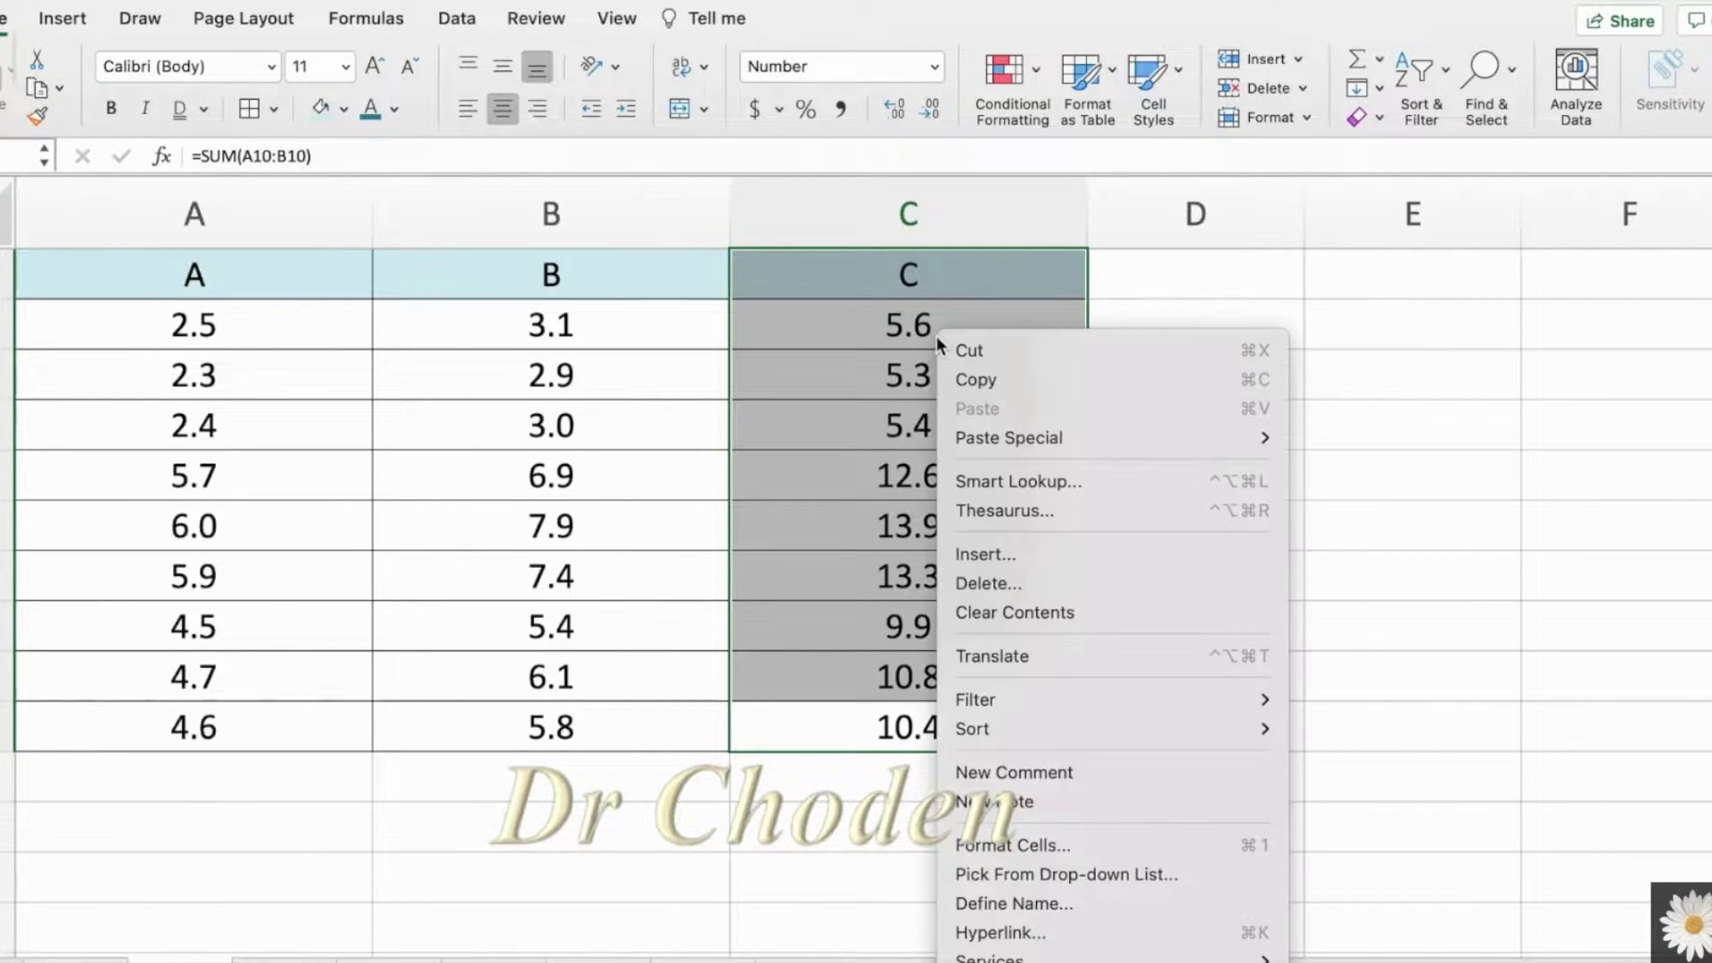
left_click(981, 385)
scroll(1115, 415, "right", 10)
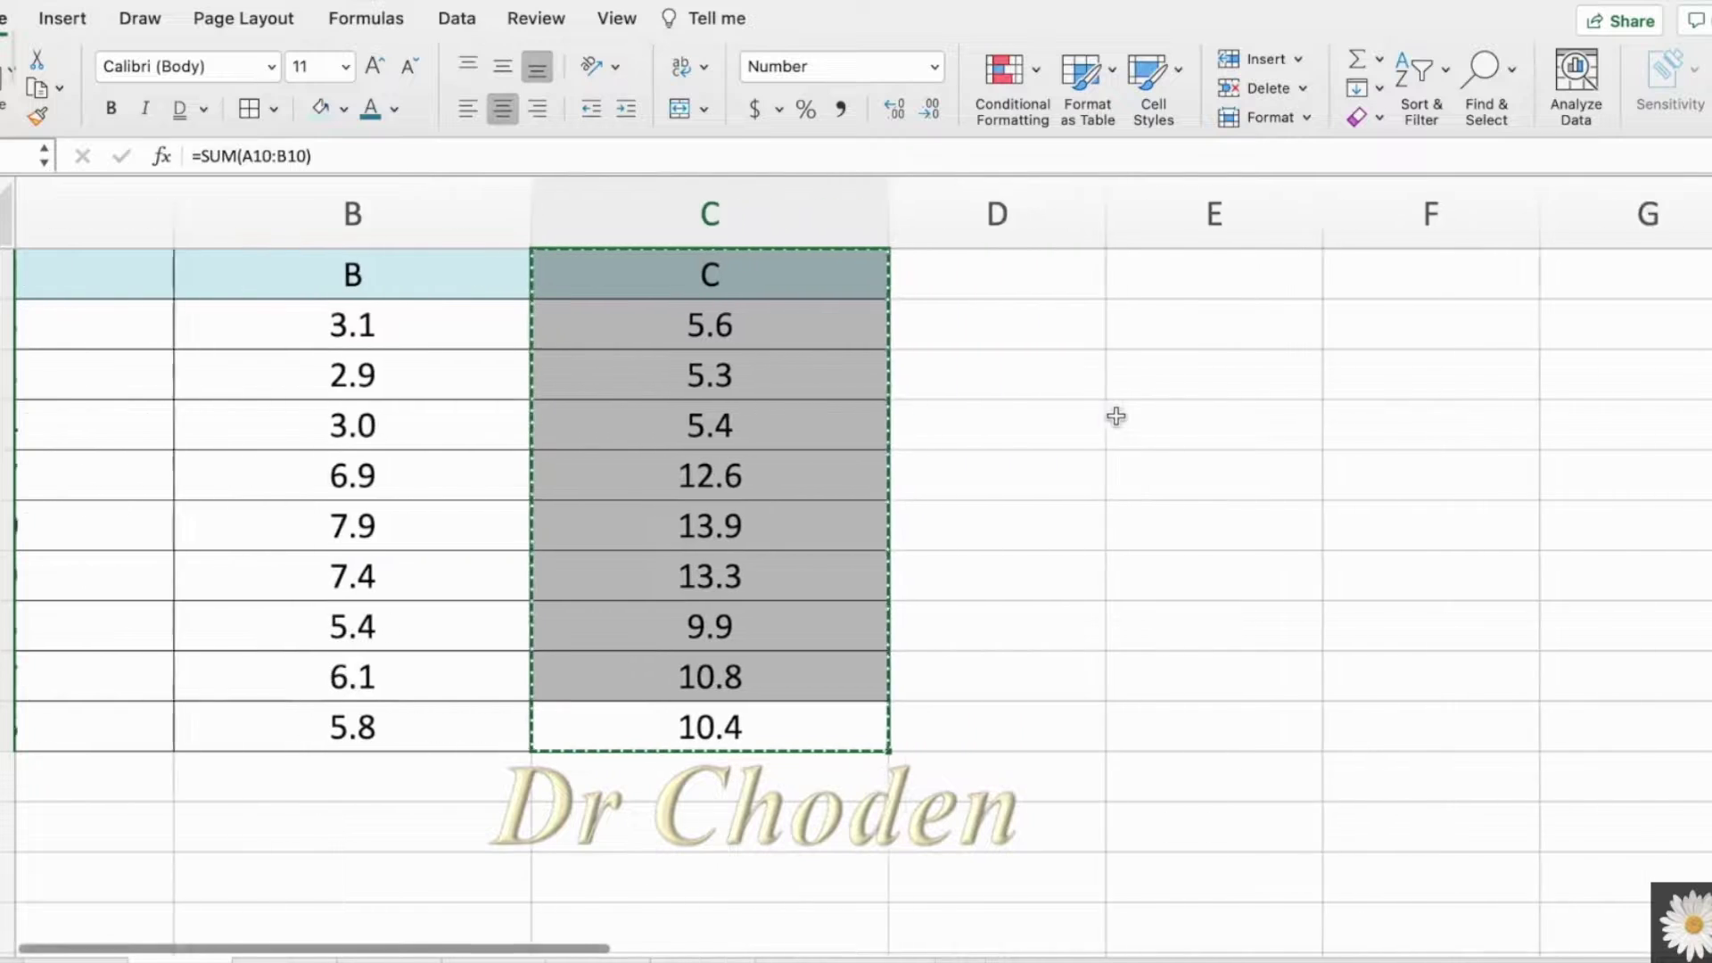
left_click(778, 286)
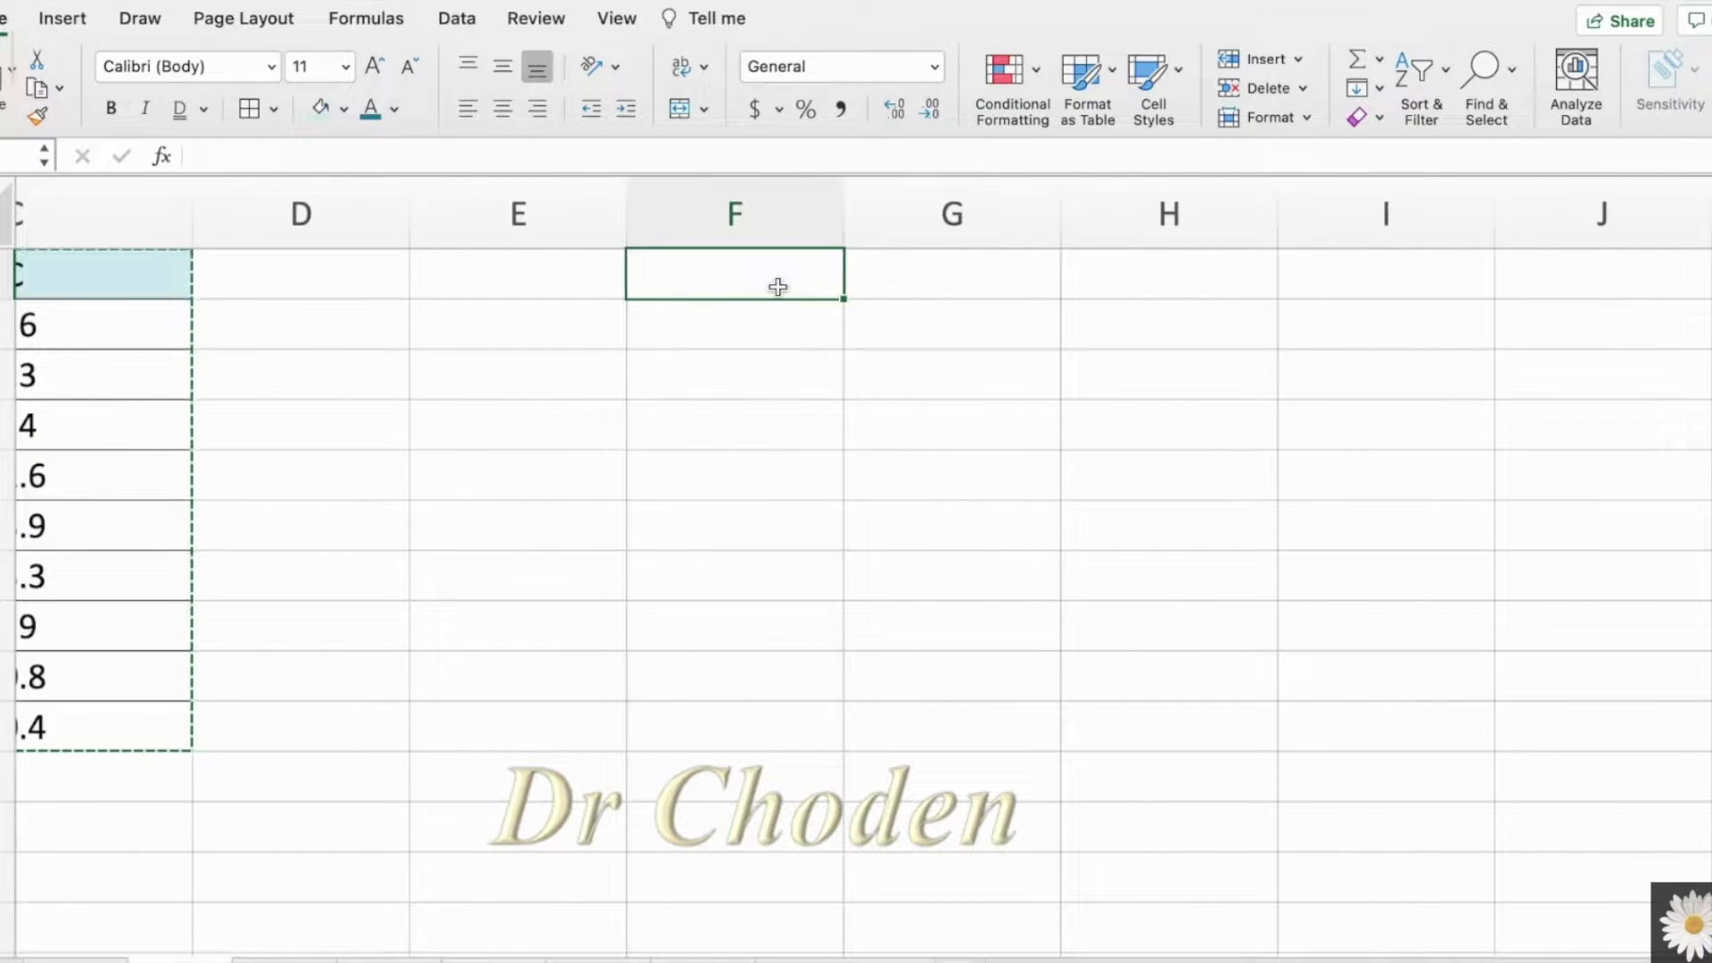
right_click(777, 287)
mouse_move(832, 388)
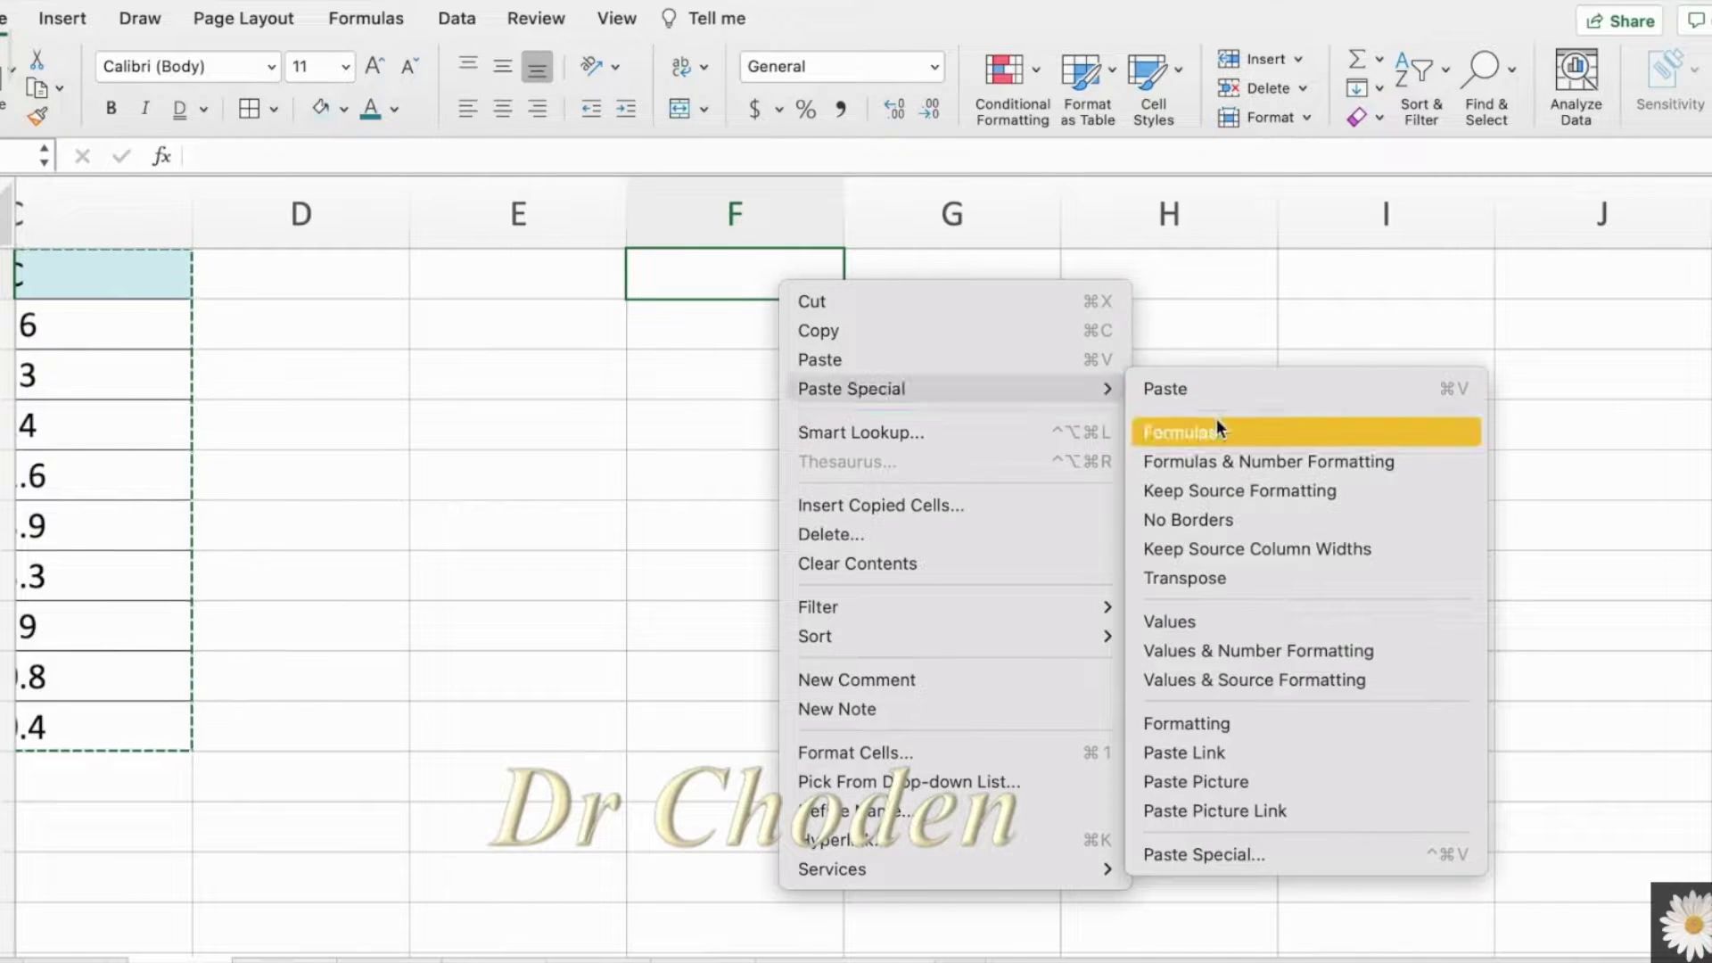
left_click(1194, 623)
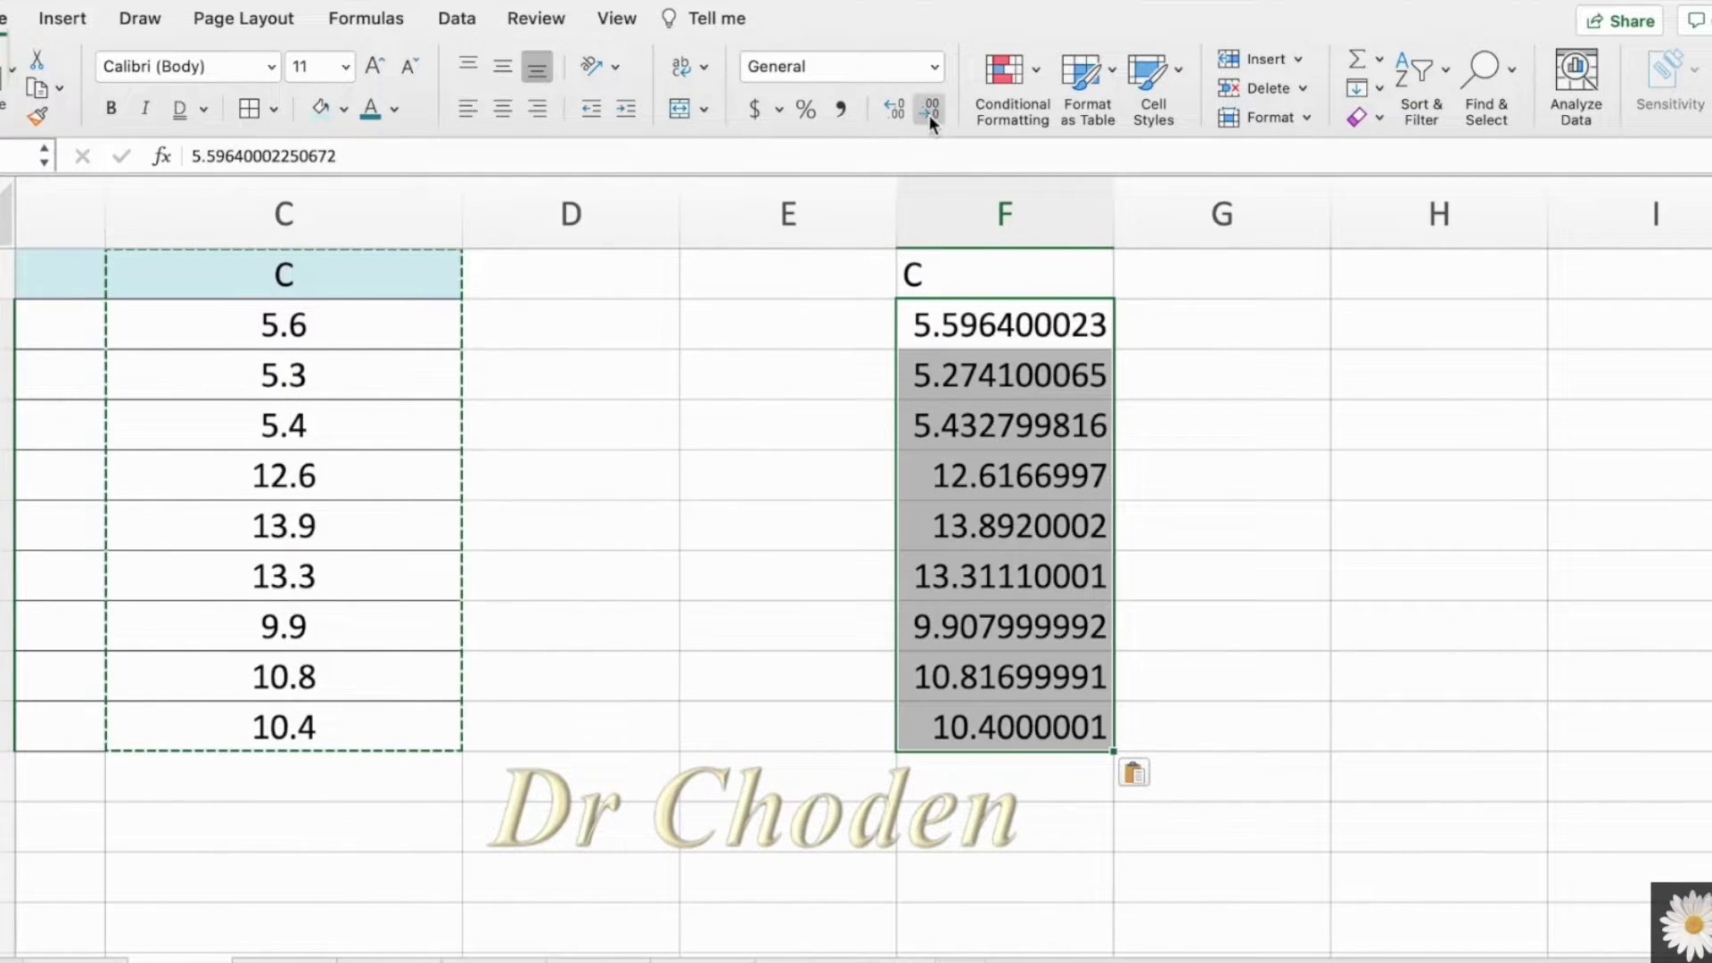
Reduce the pasted numbers in F2:F10 to one decimal place
left_click(929, 111)
left_click(929, 110)
left_click(929, 110)
left_click(929, 110)
left_click(929, 110)
left_click(929, 110)
left_click(929, 110)
scroll(737, 506, "right", 2)
left_click(737, 505)
scroll(737, 505, "left", 1)
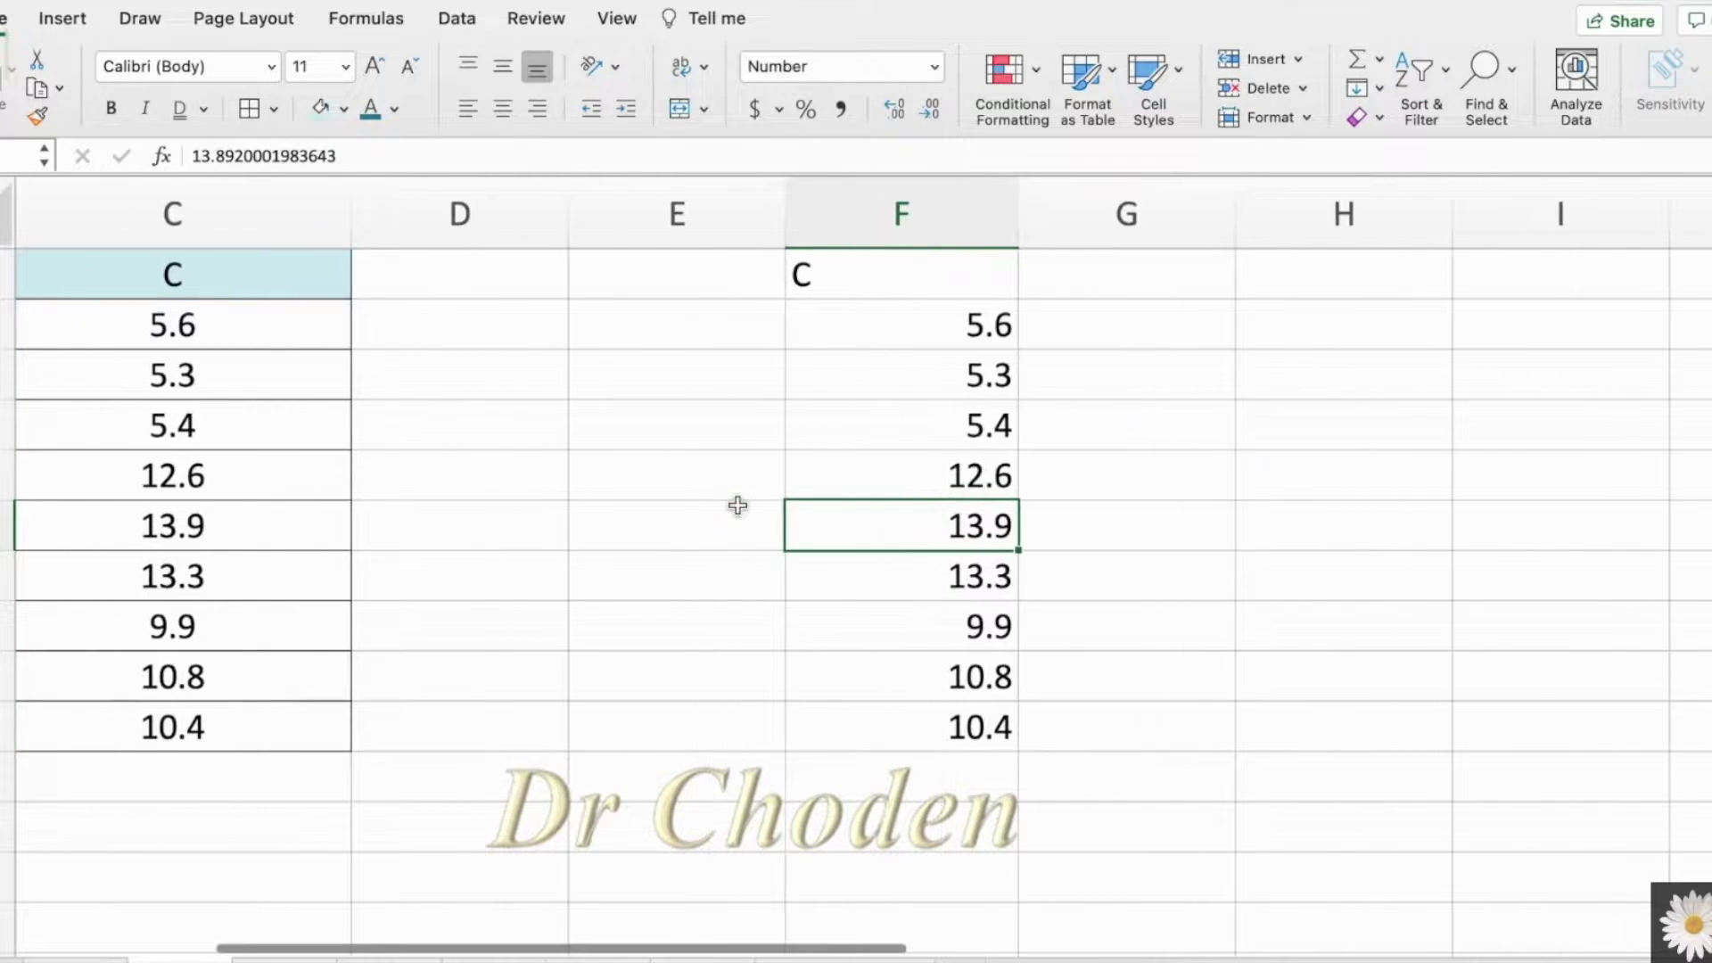
Examine the contents of the pasted cells in column F and compare them with the formulas in column C
left_click(936, 331)
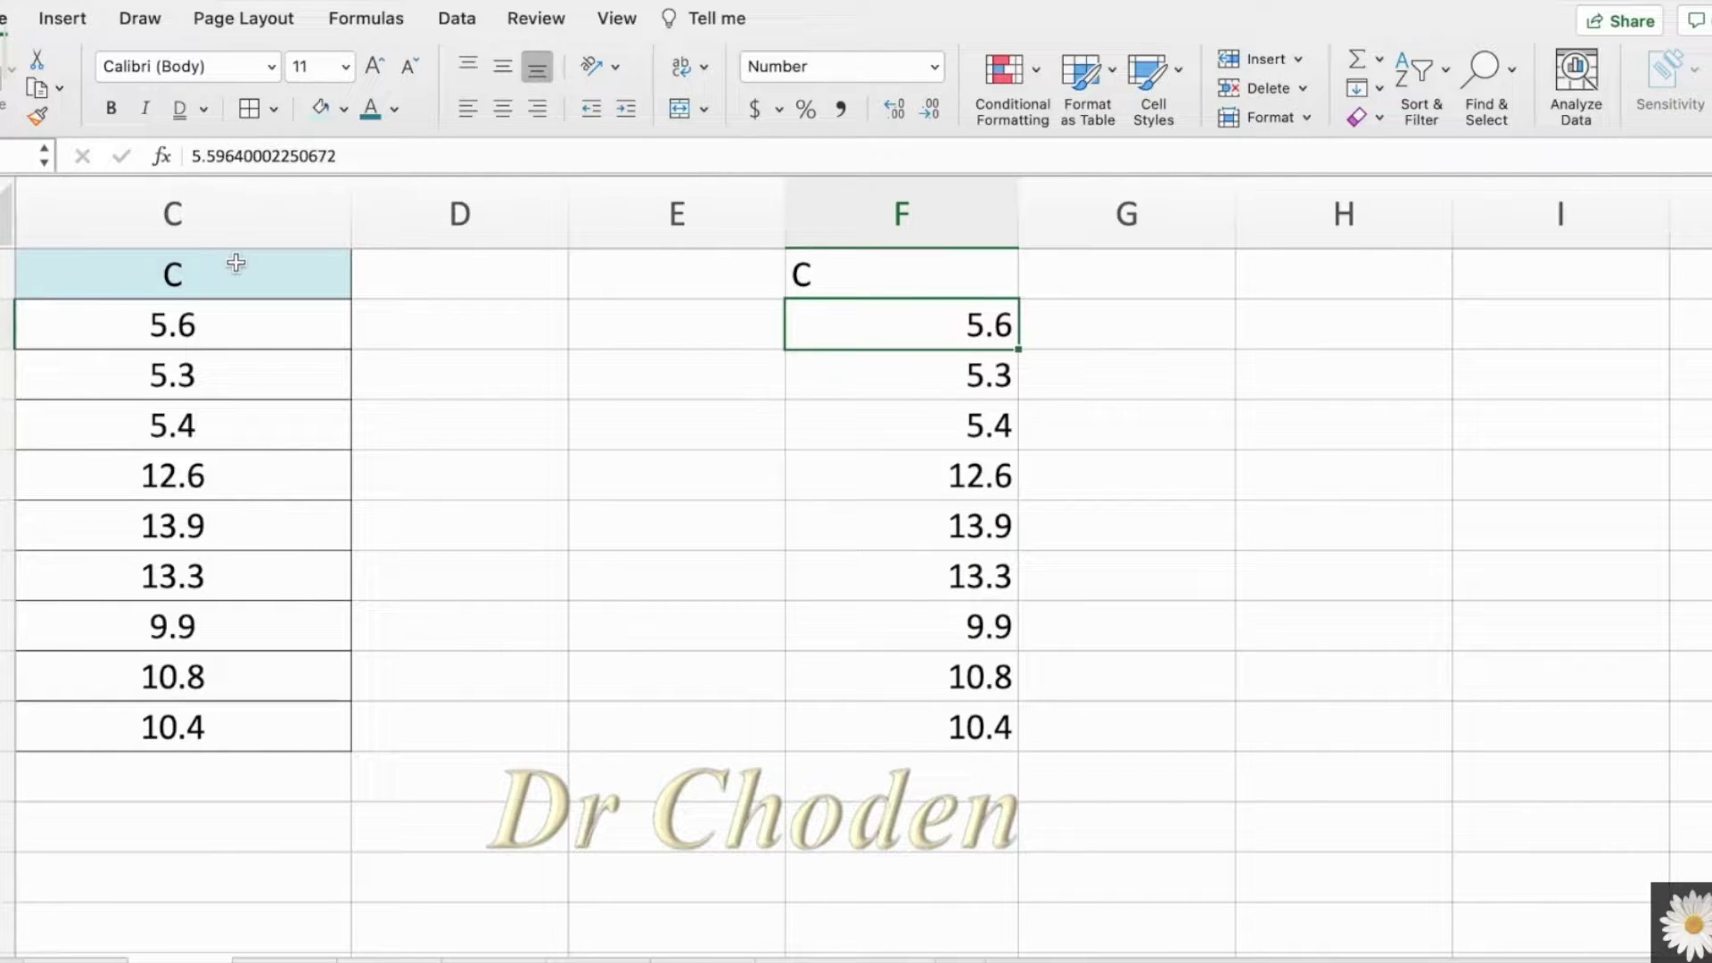
left_click_drag(235, 262, 210, 720)
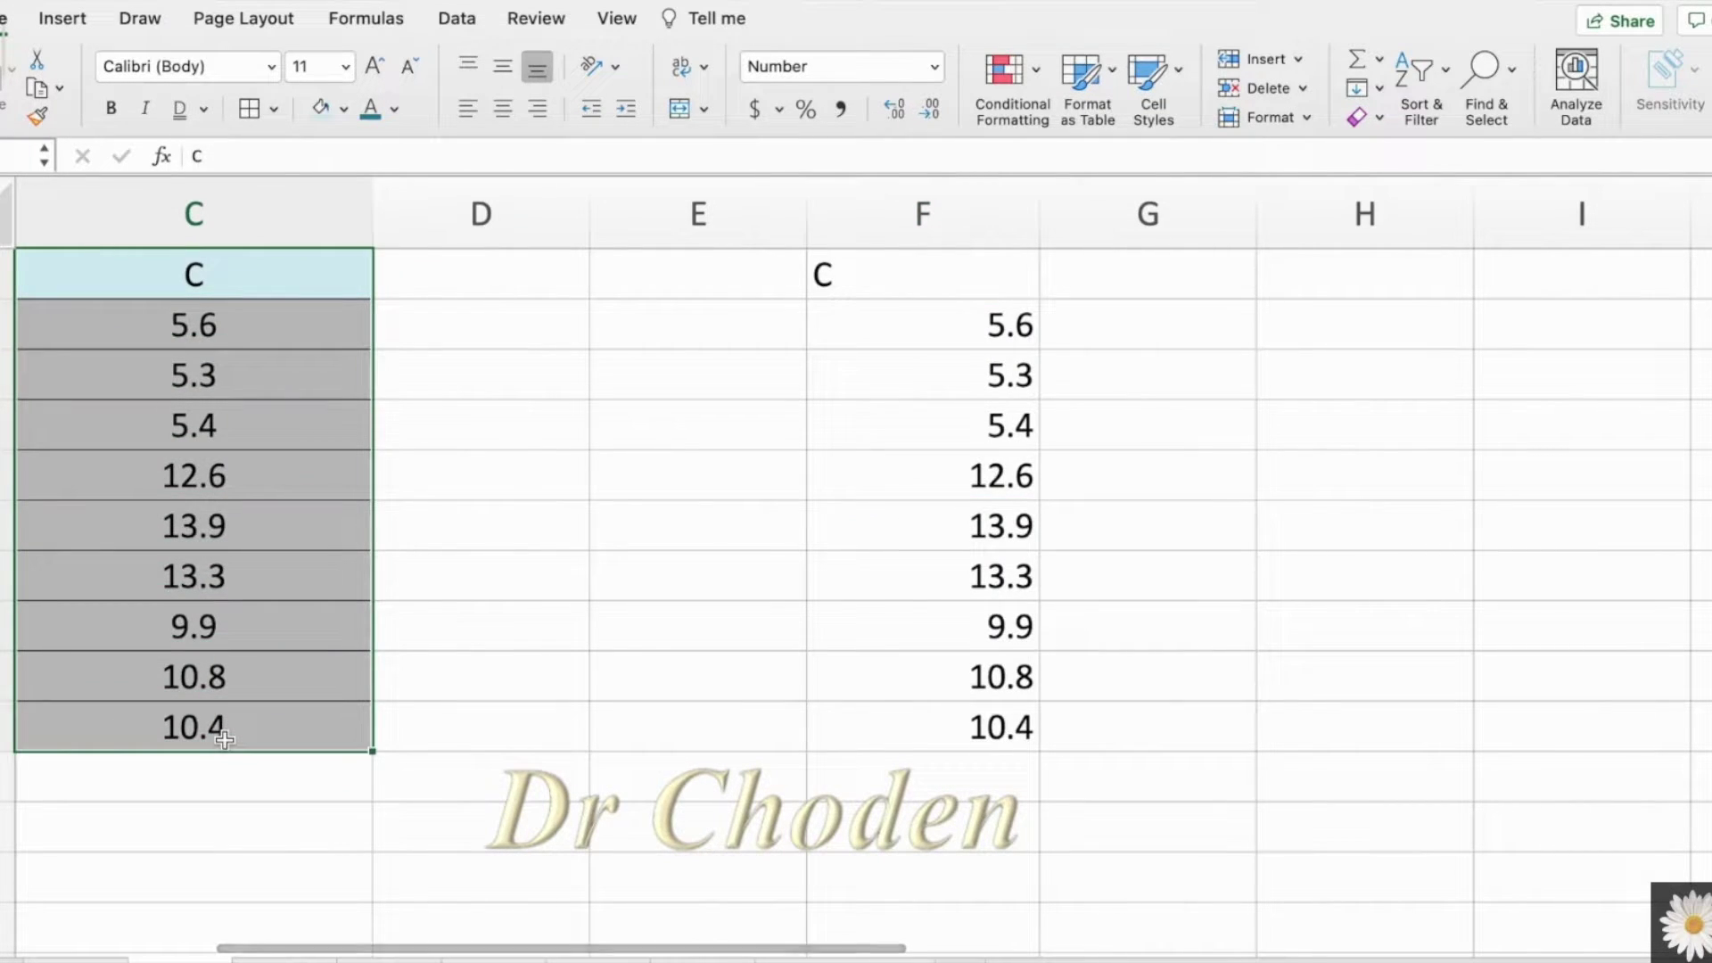
left_click(638, 438)
left_click(978, 329)
left_click(973, 397)
left_click(959, 448)
left_click(278, 355)
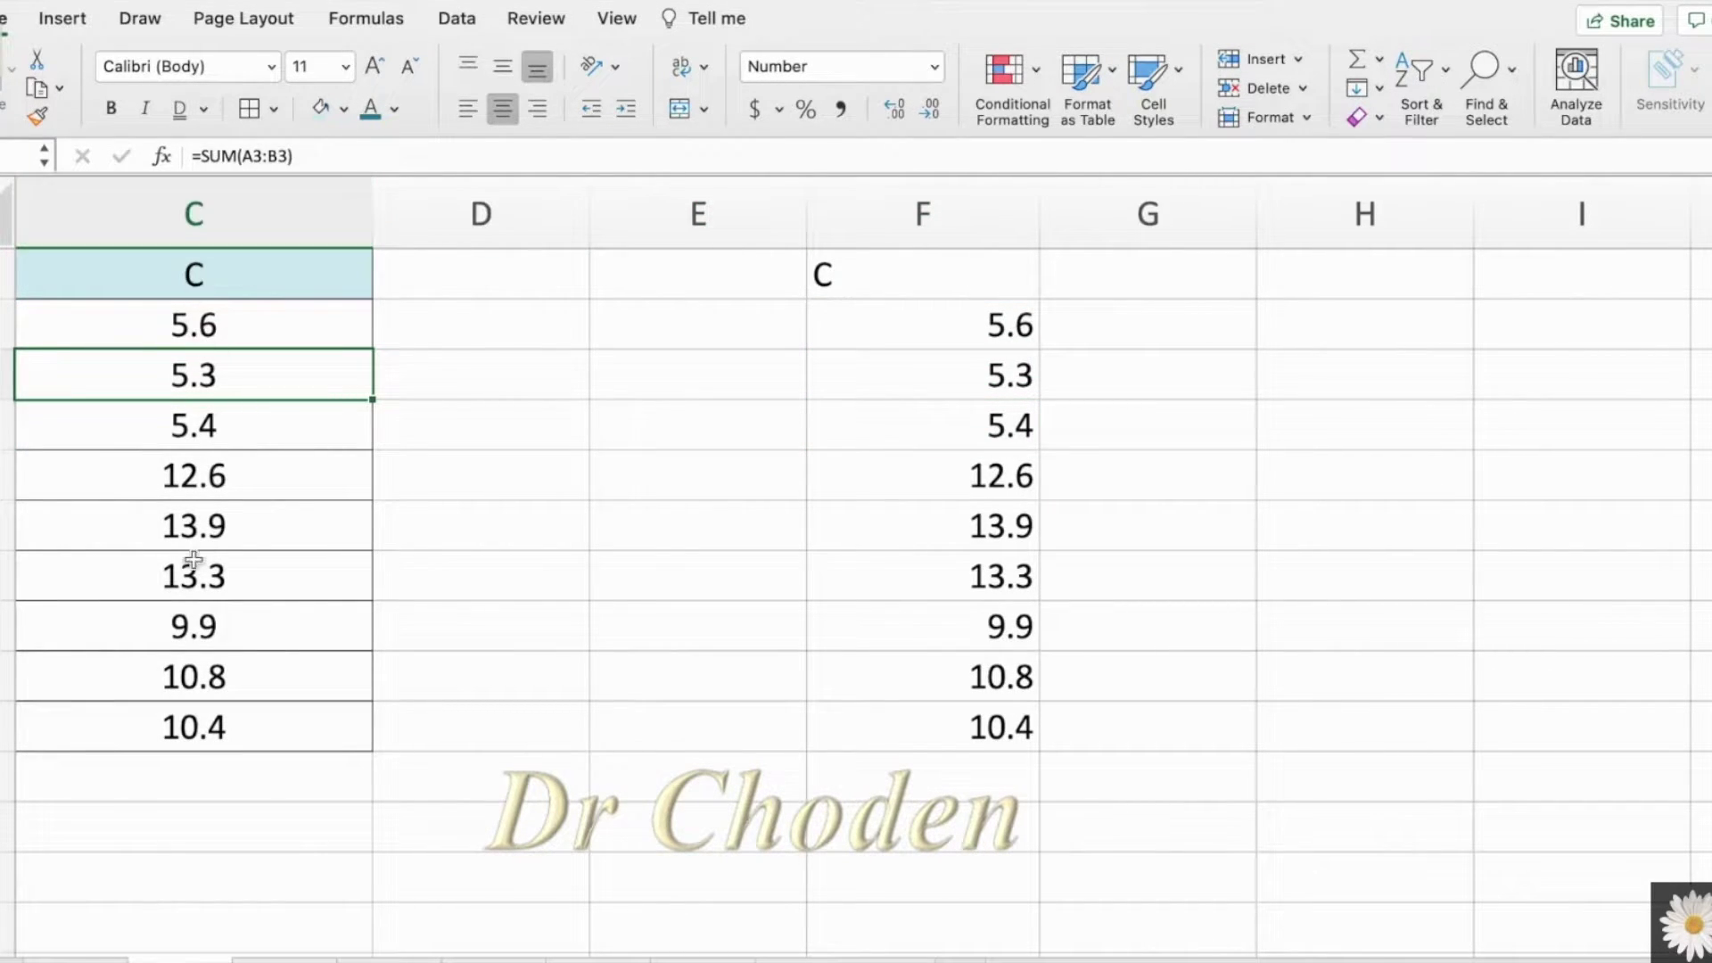
left_click(996, 435)
left_click(978, 500)
left_click(978, 570)
left_click(968, 678)
left_click(963, 619)
key("Down")
key("Down")
scroll(832, 627, "left", 2)
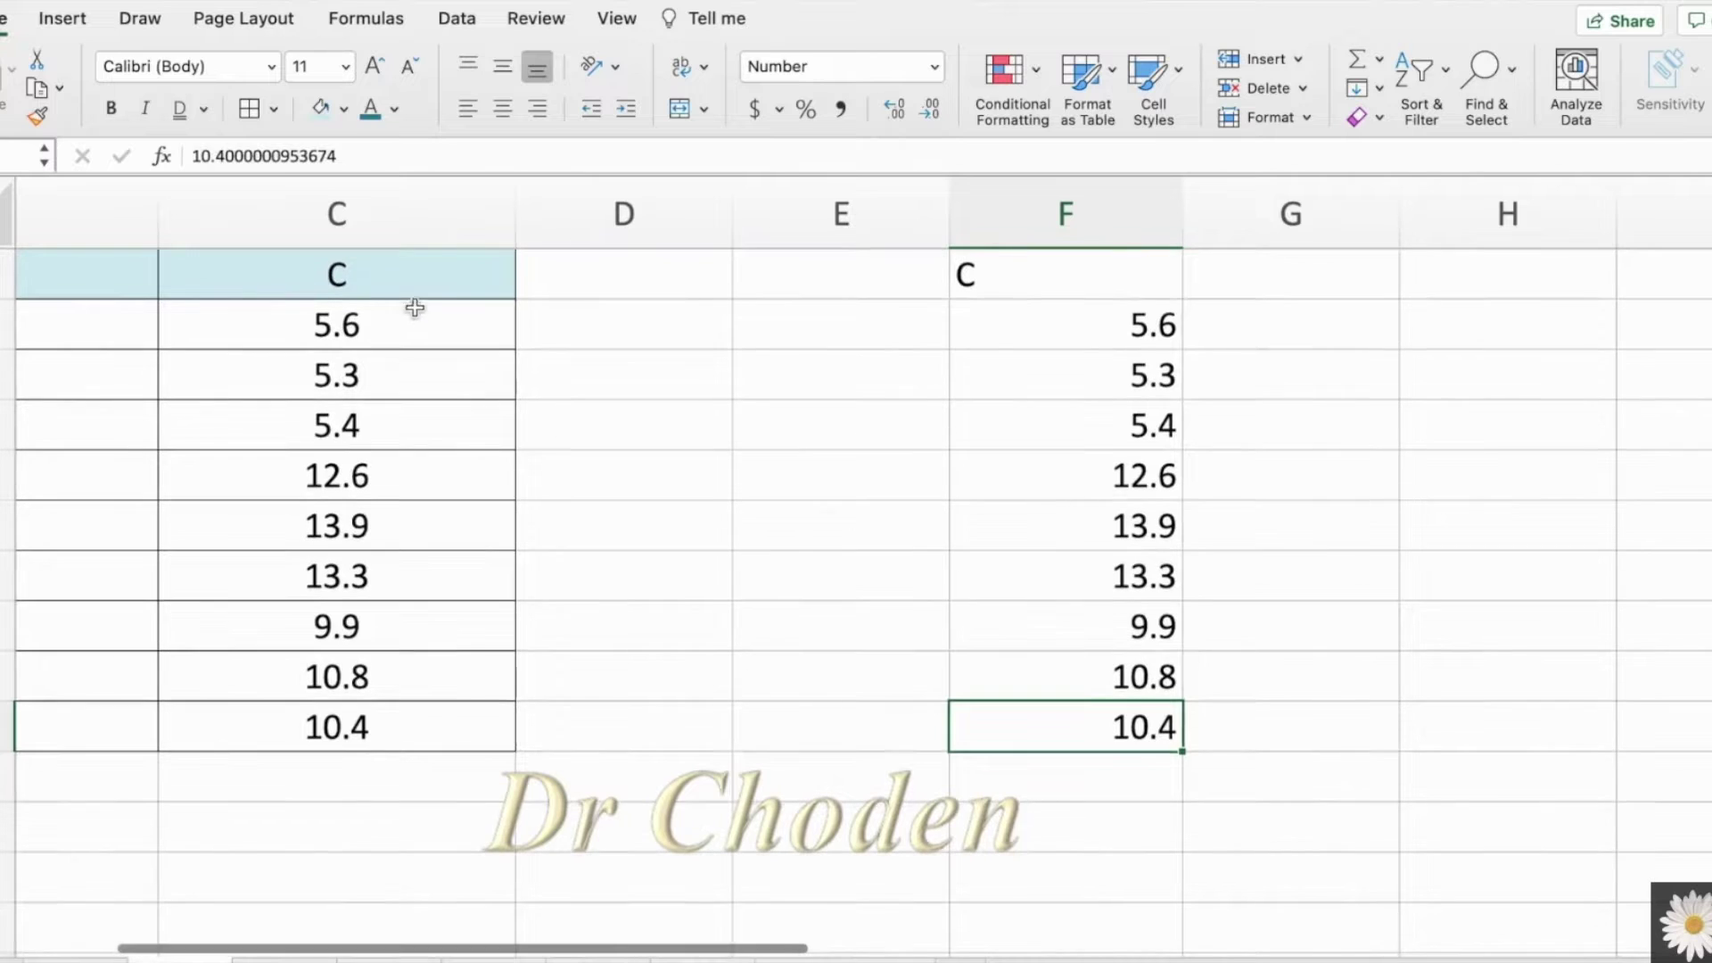
Copy the header cell C1 and paste only its formatting onto the header cell F1
left_click(398, 279)
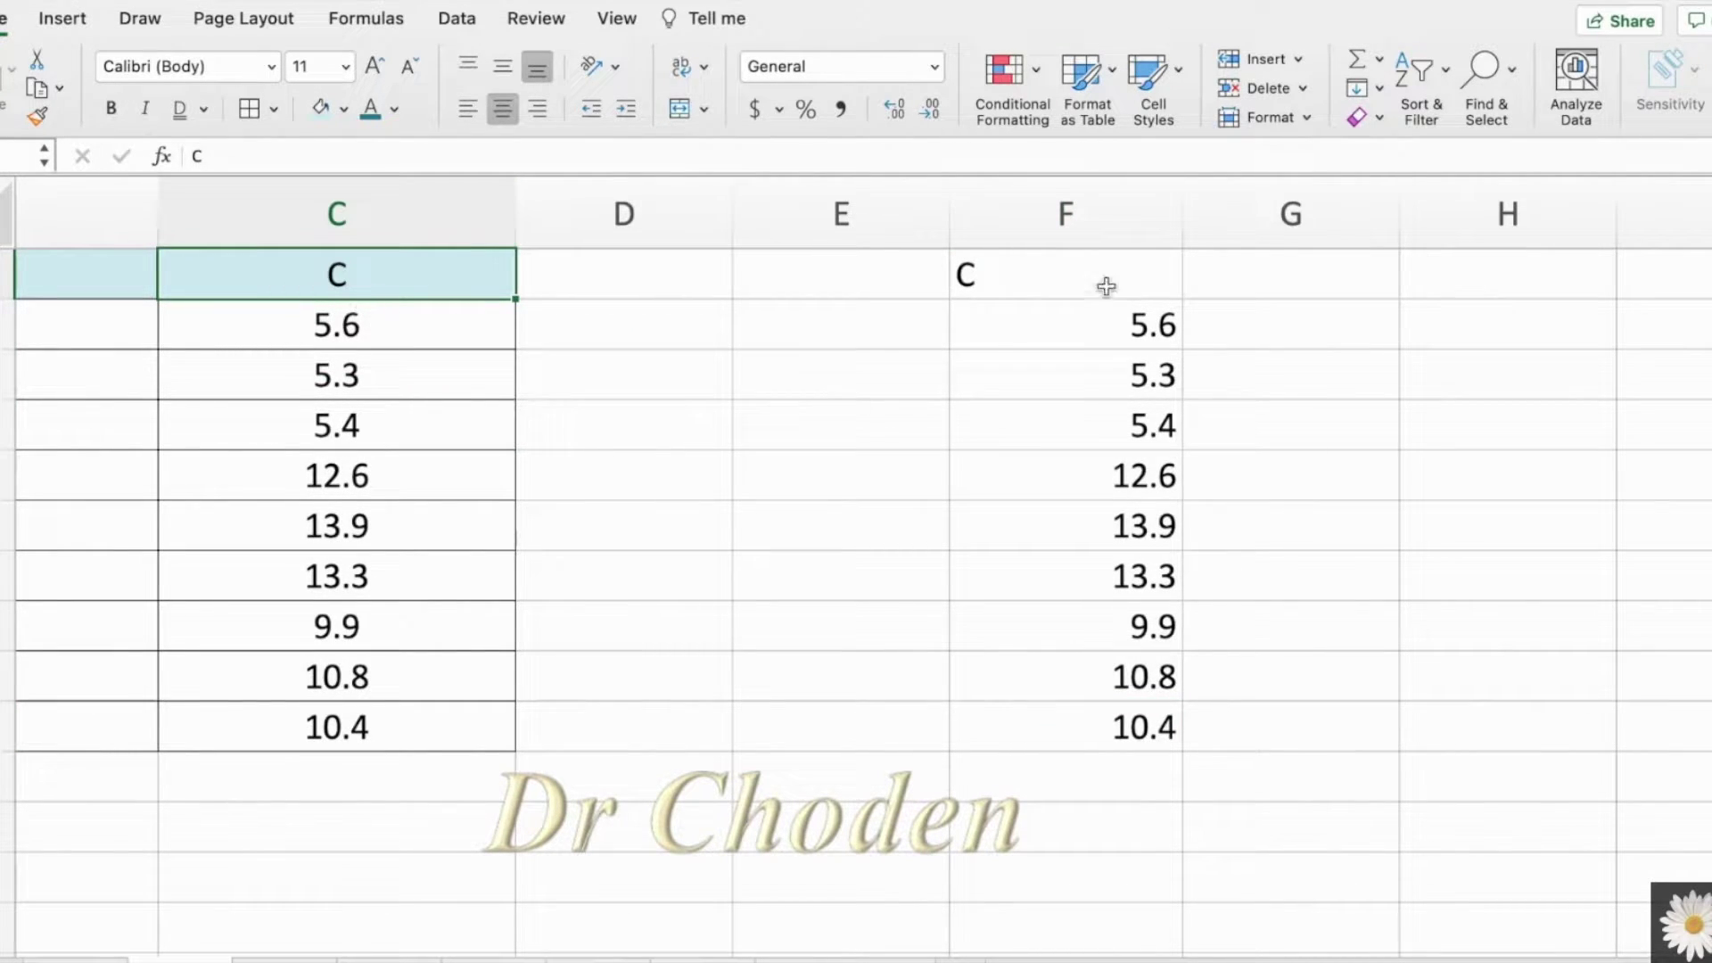
left_click(1042, 269)
left_click(505, 270)
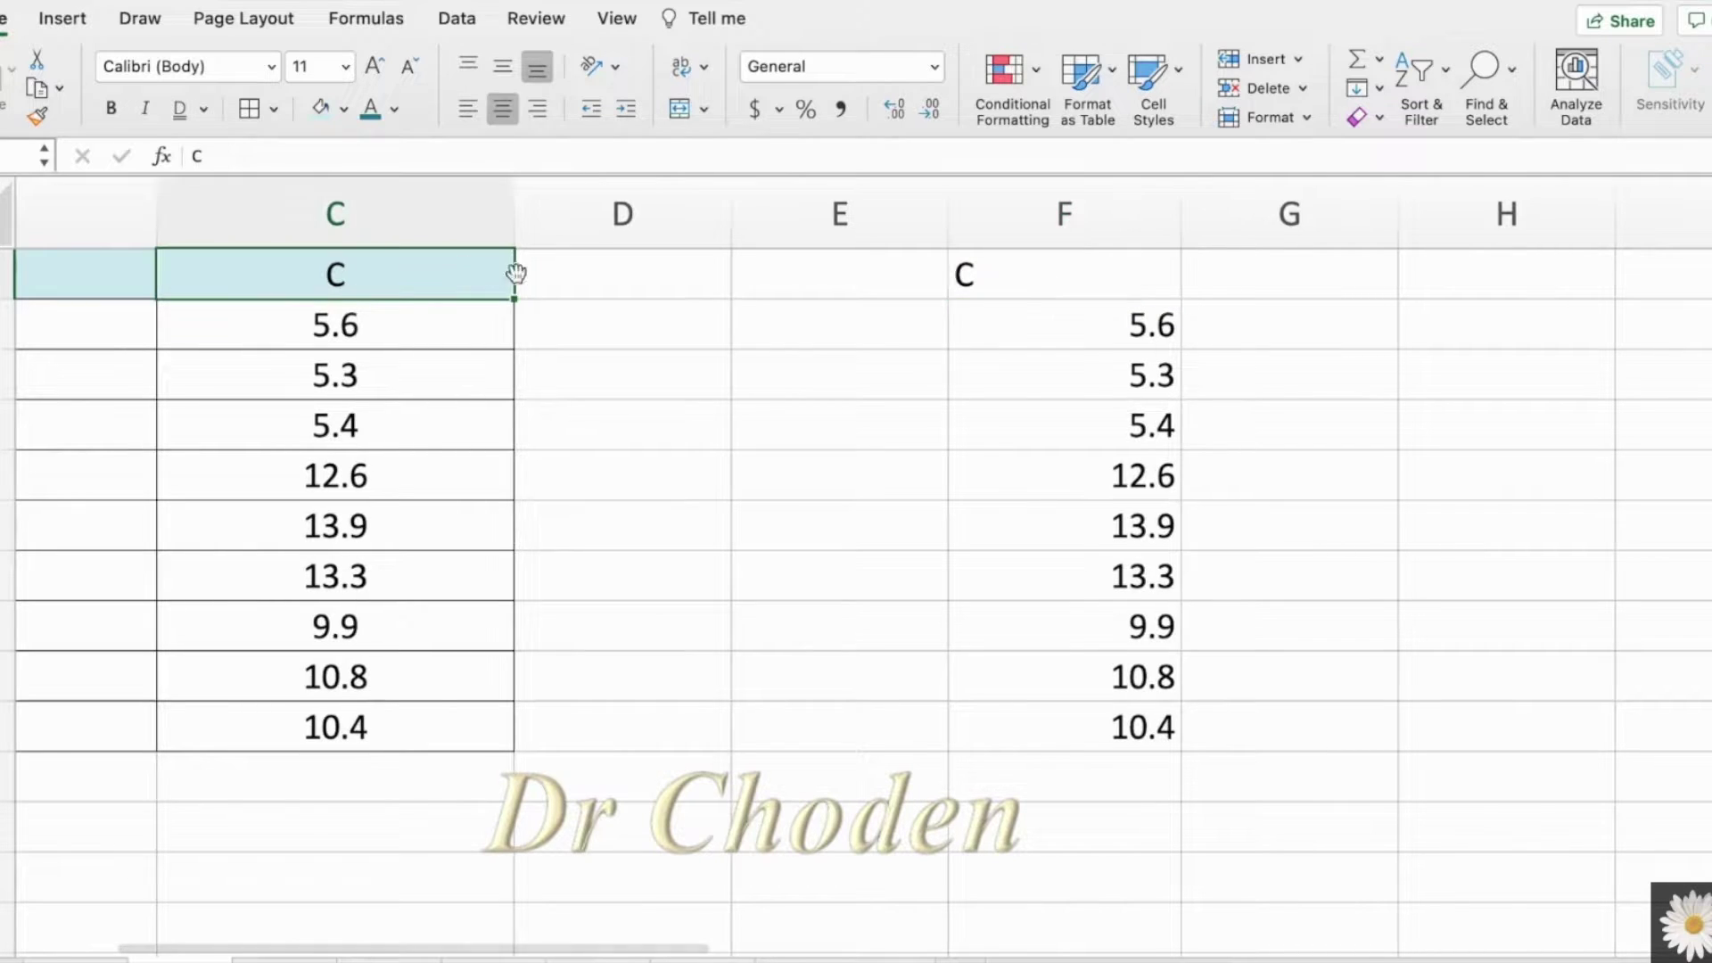
right_click(384, 270)
left_click(435, 316)
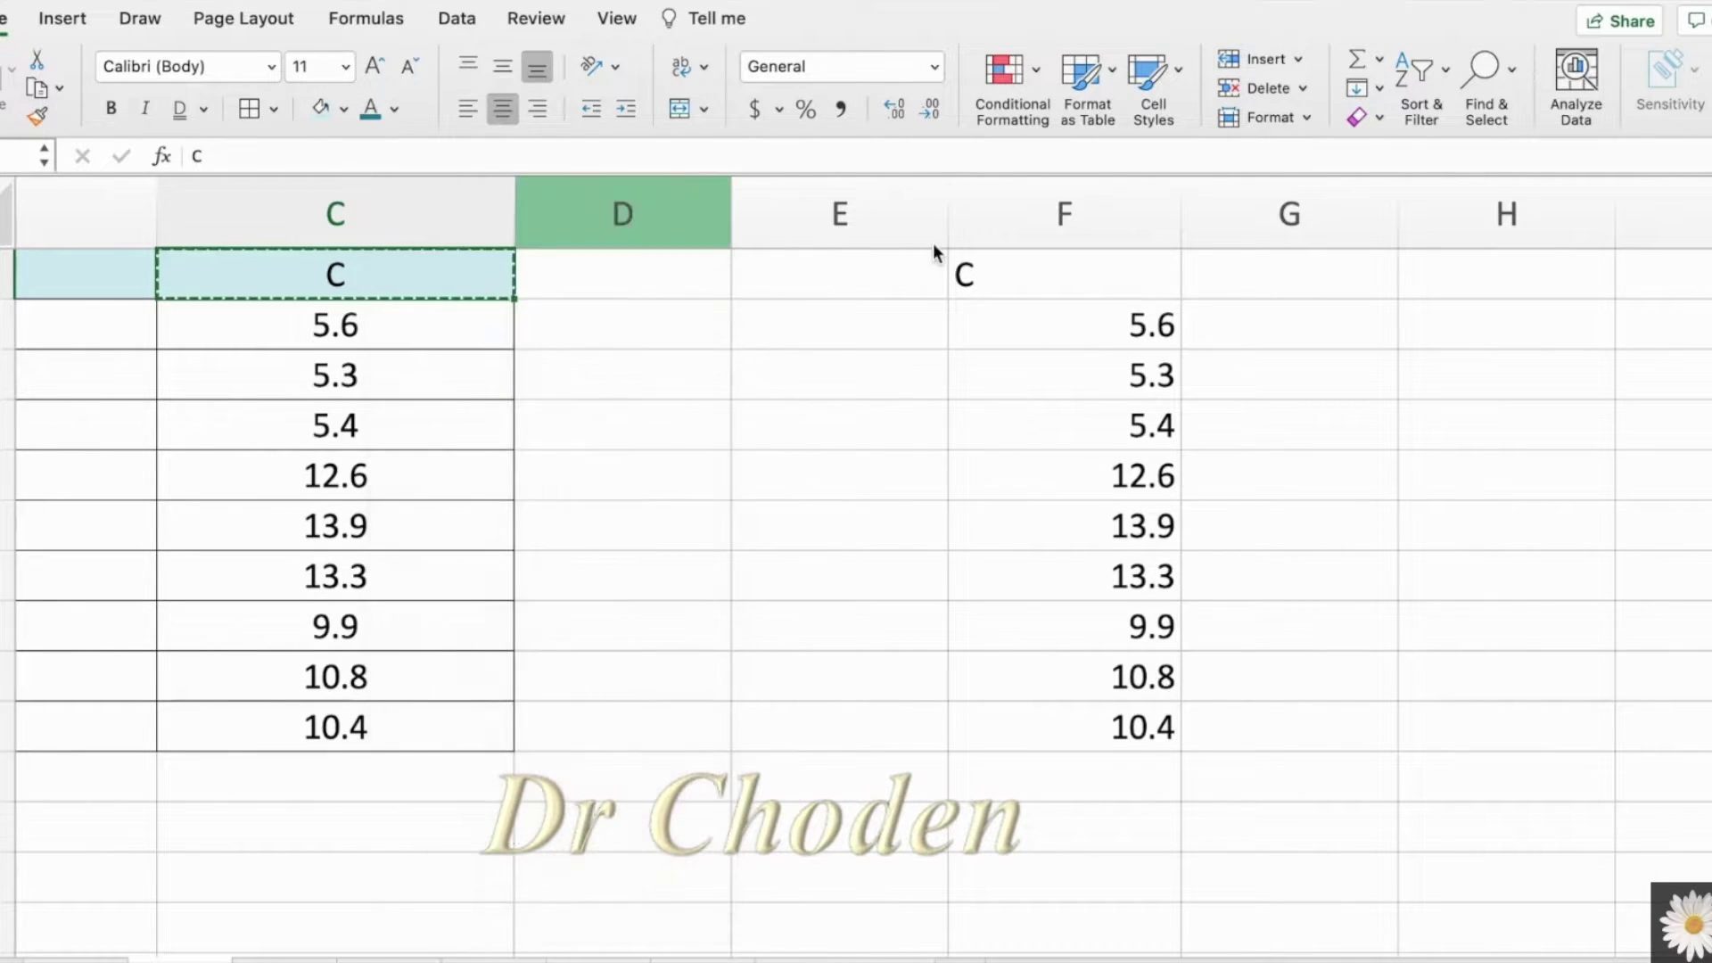
left_click(1028, 286)
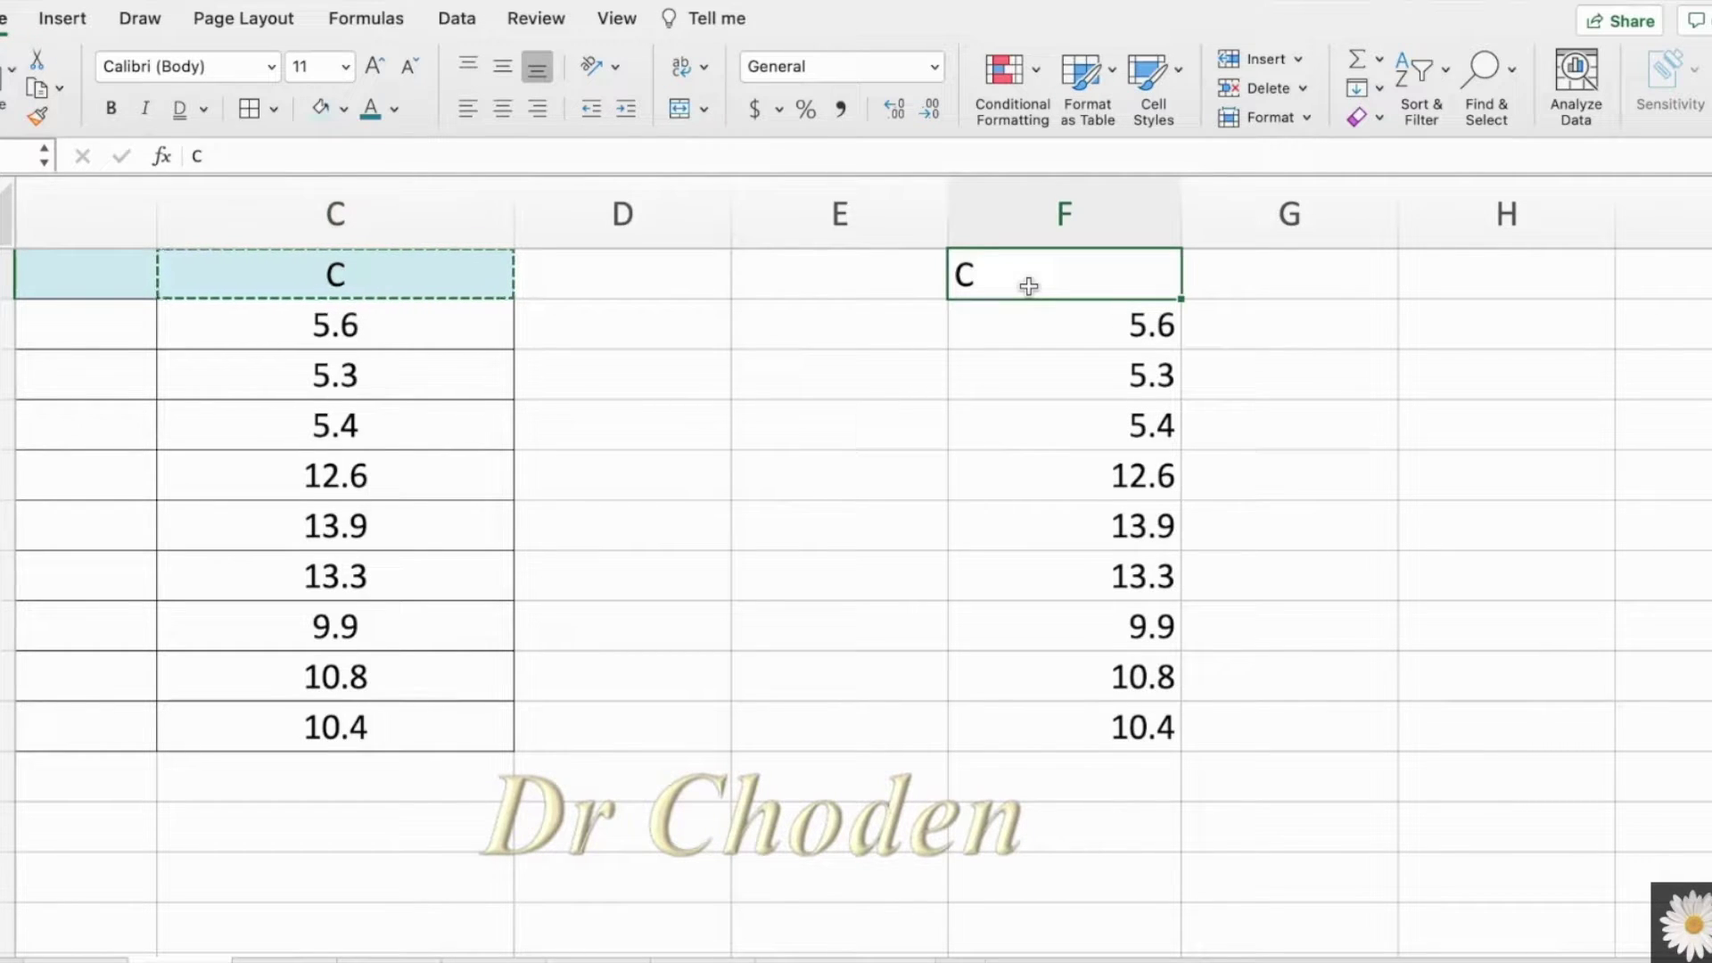
right_click(1028, 285)
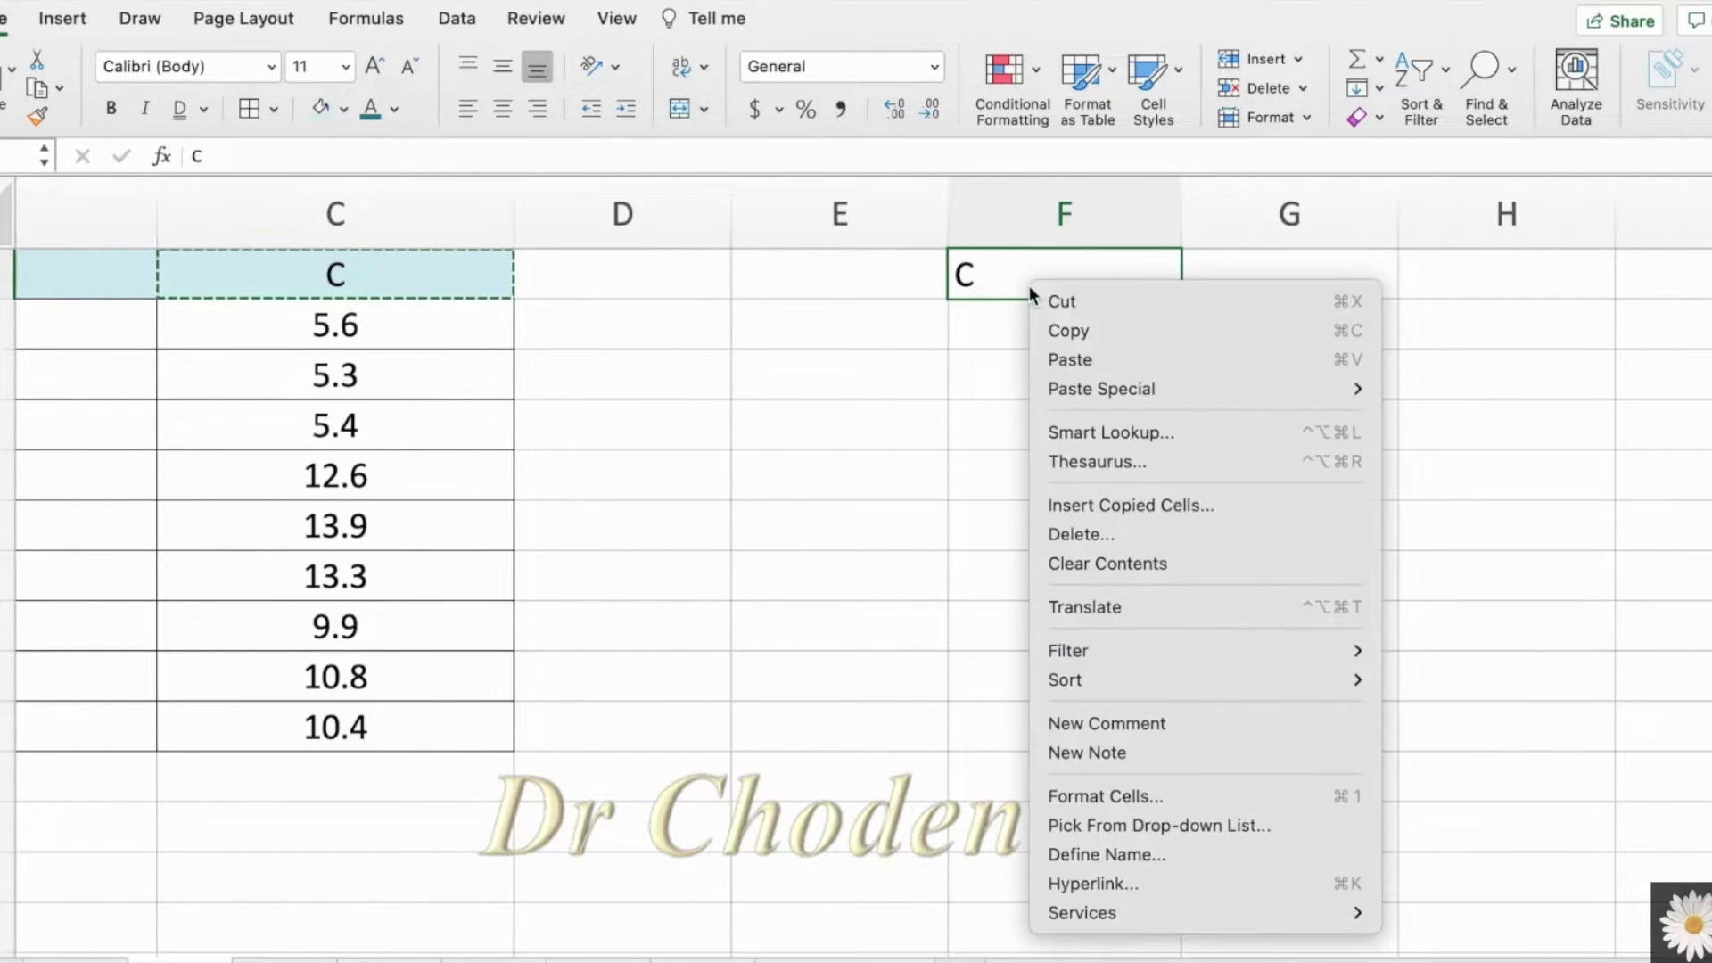
mouse_move(1123, 385)
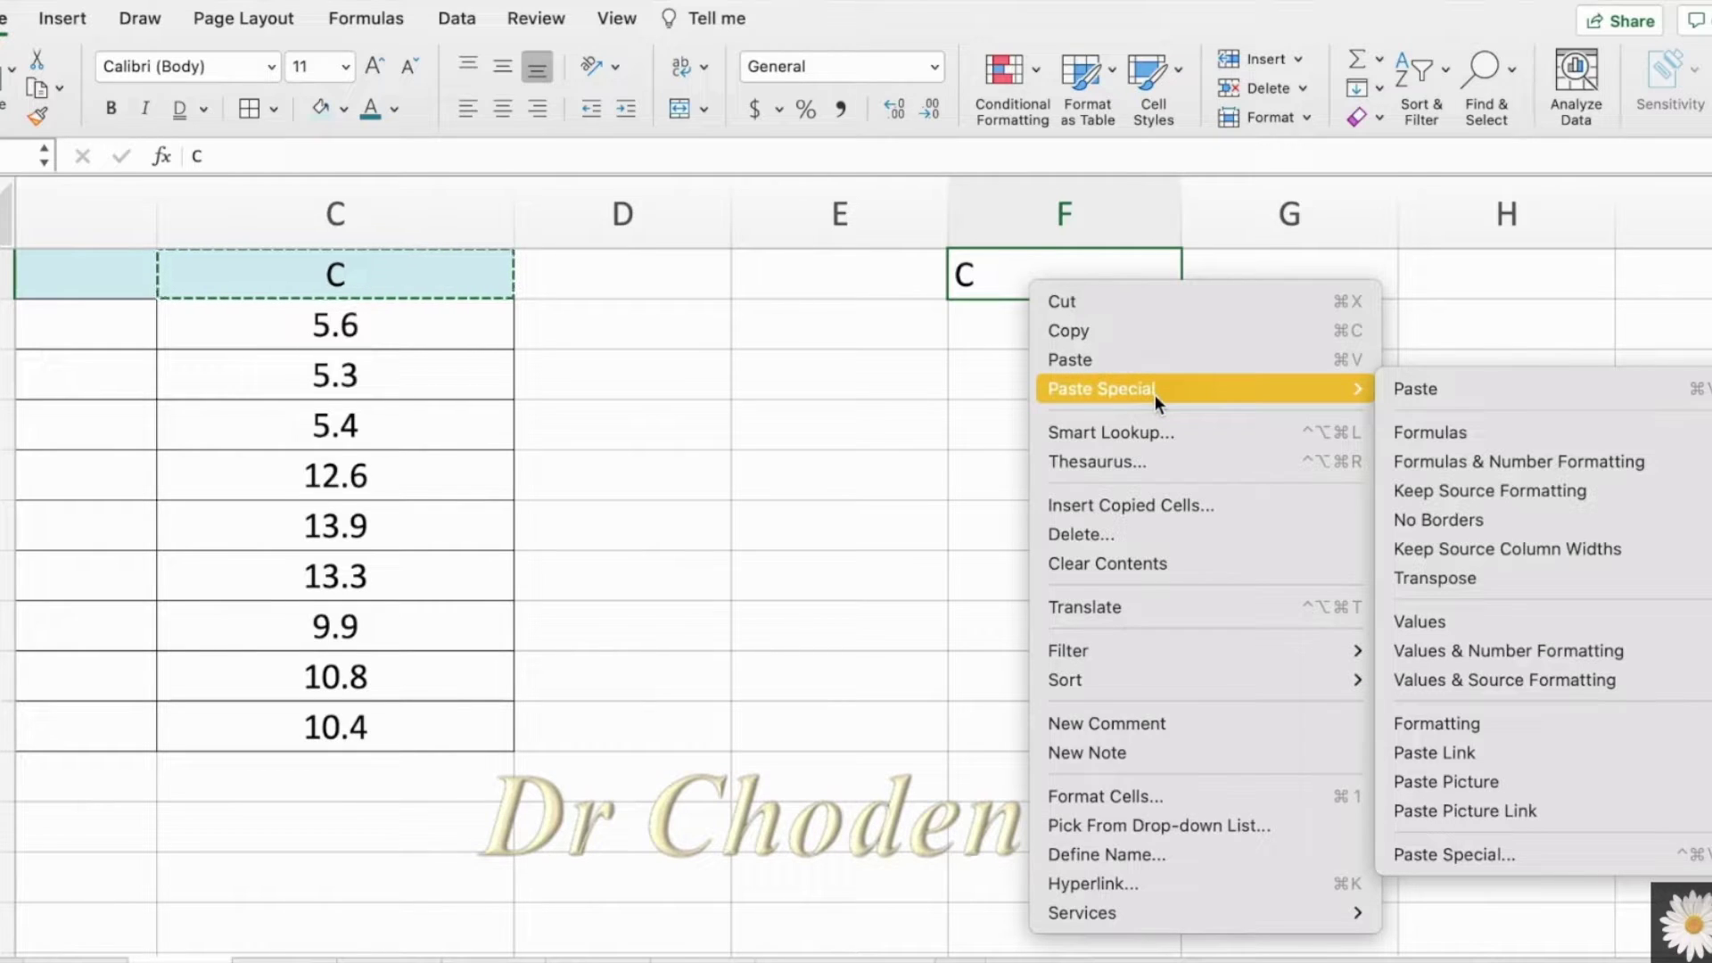
left_click(1438, 725)
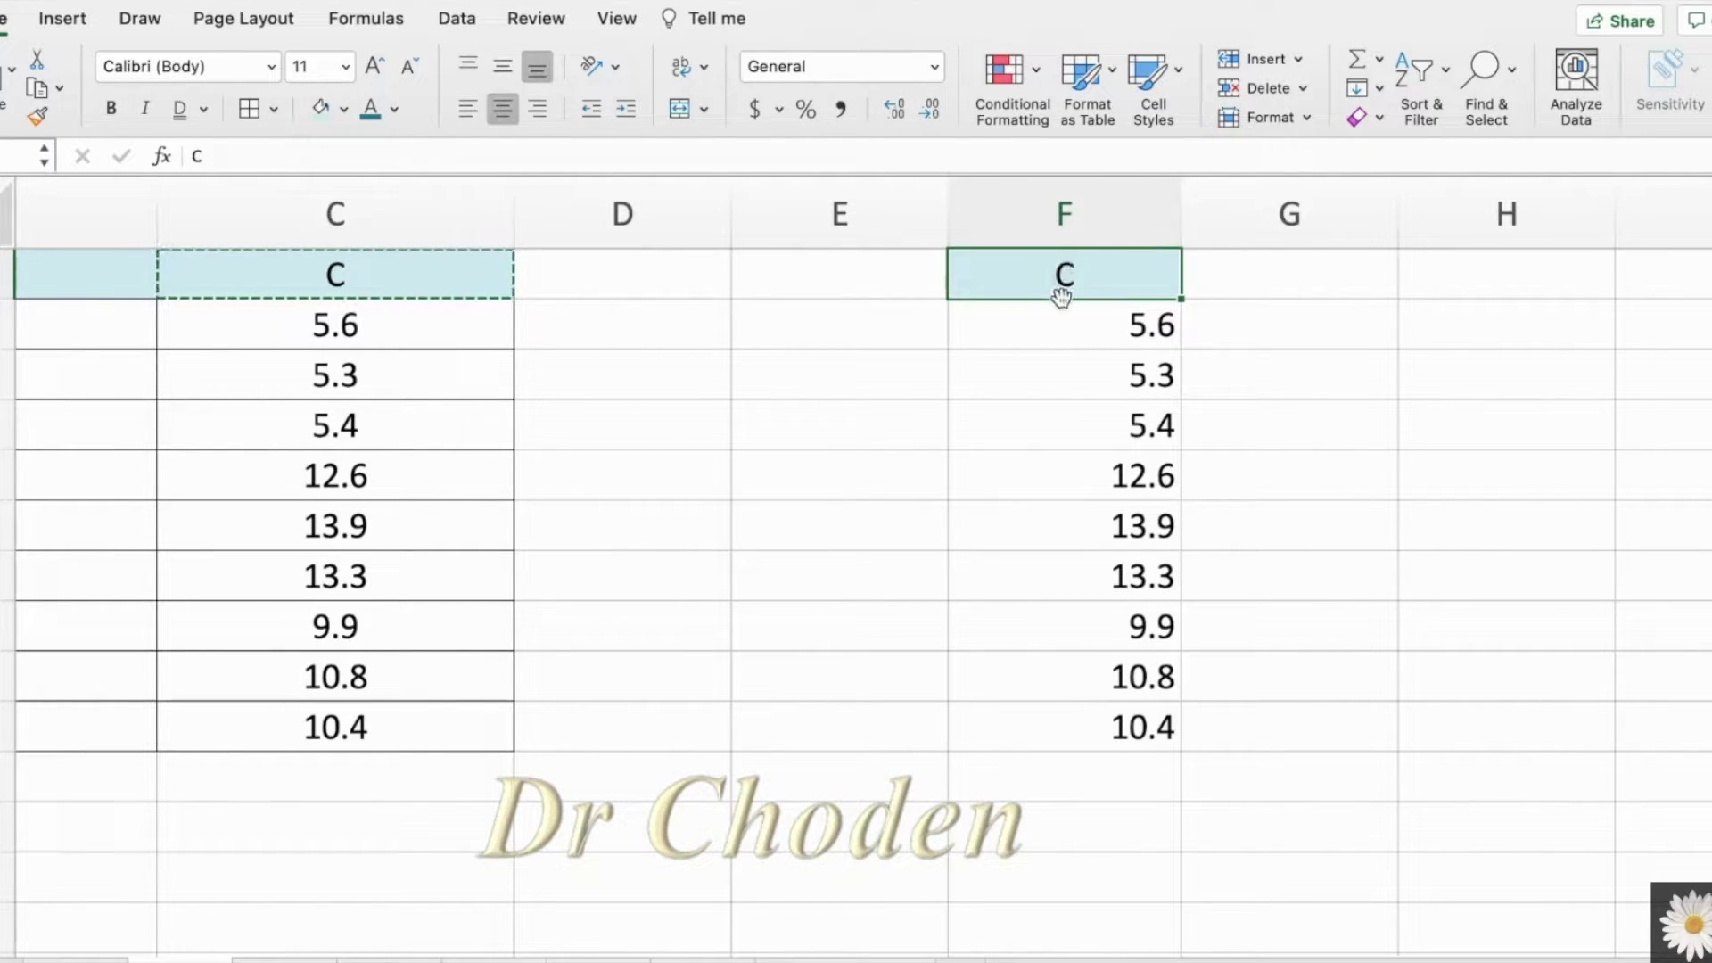
Copy the header and numbers in F1:F10 and paste them transposed as a row starting at I1
scroll(1014, 405, "right", 2)
left_click_drag(905, 275, 914, 708)
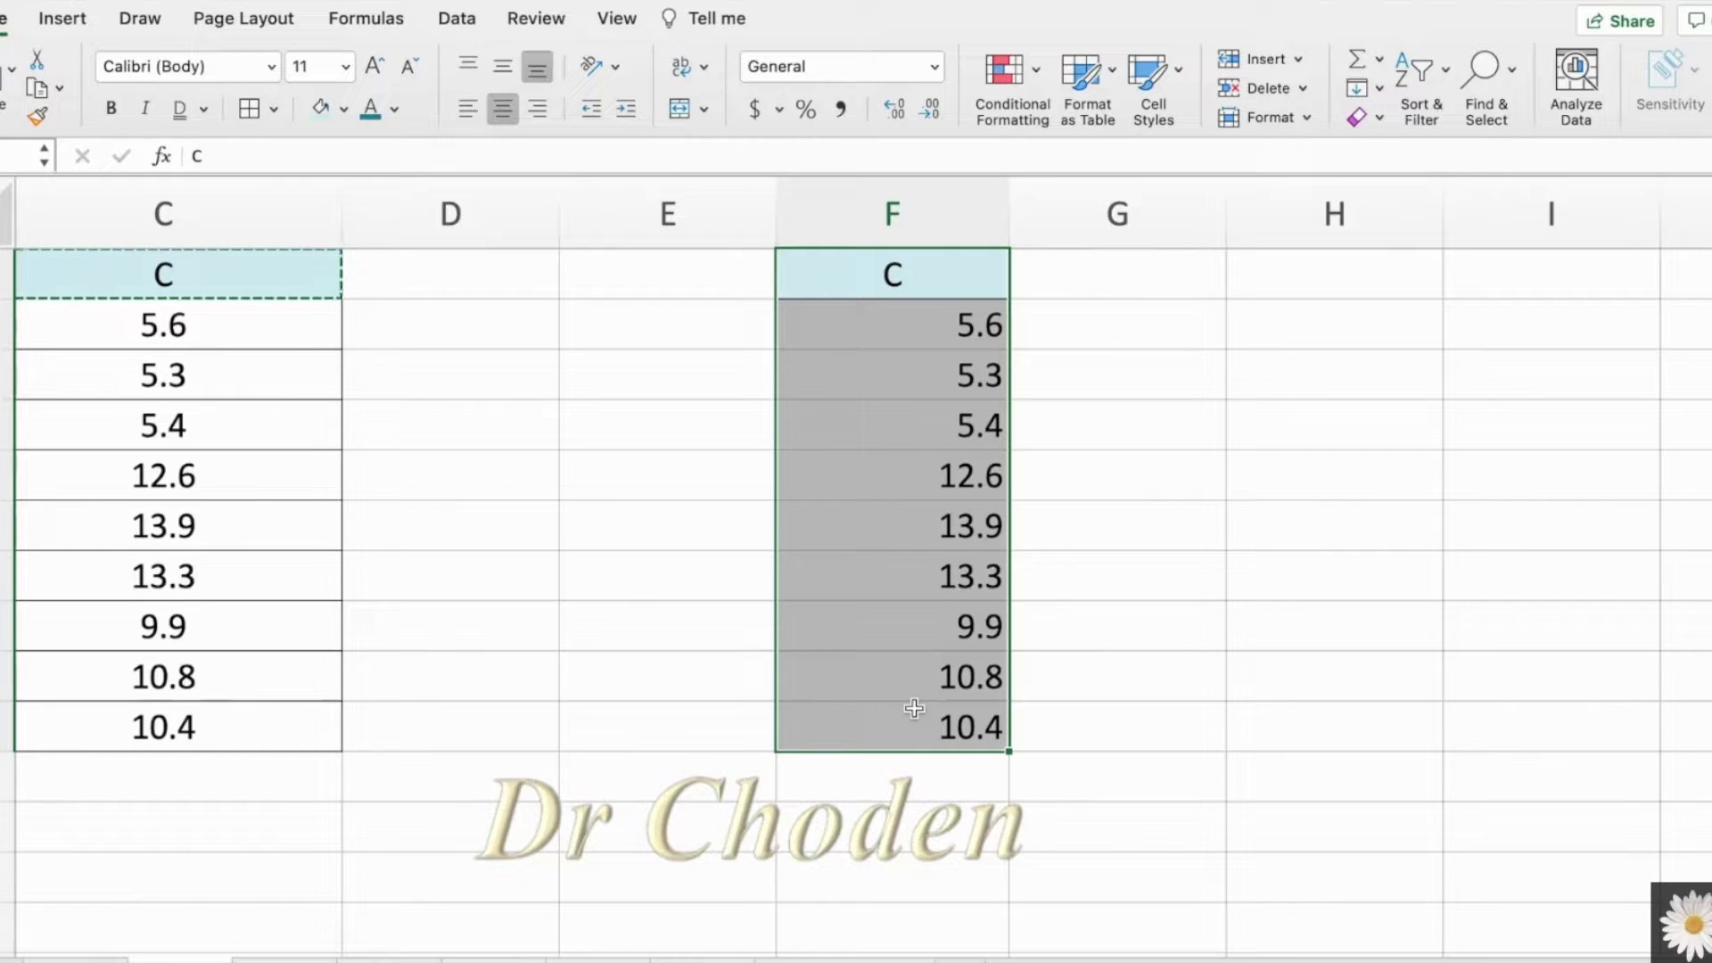
left_click(1215, 675)
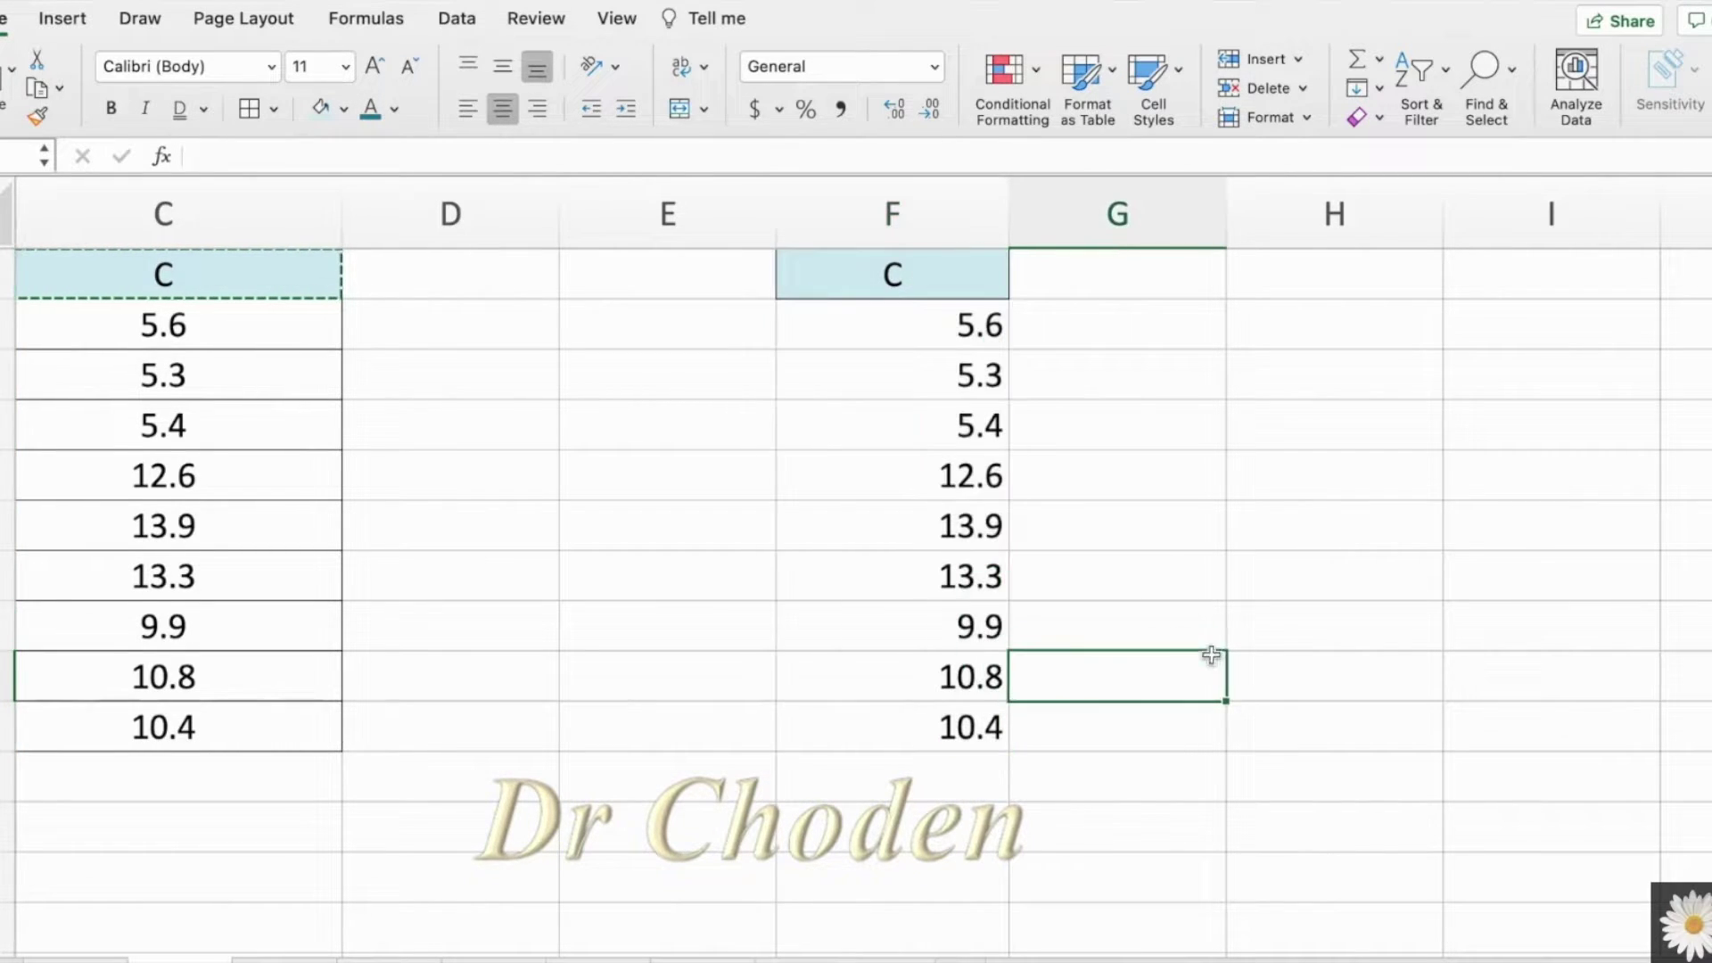
left_click_drag(918, 268, 934, 718)
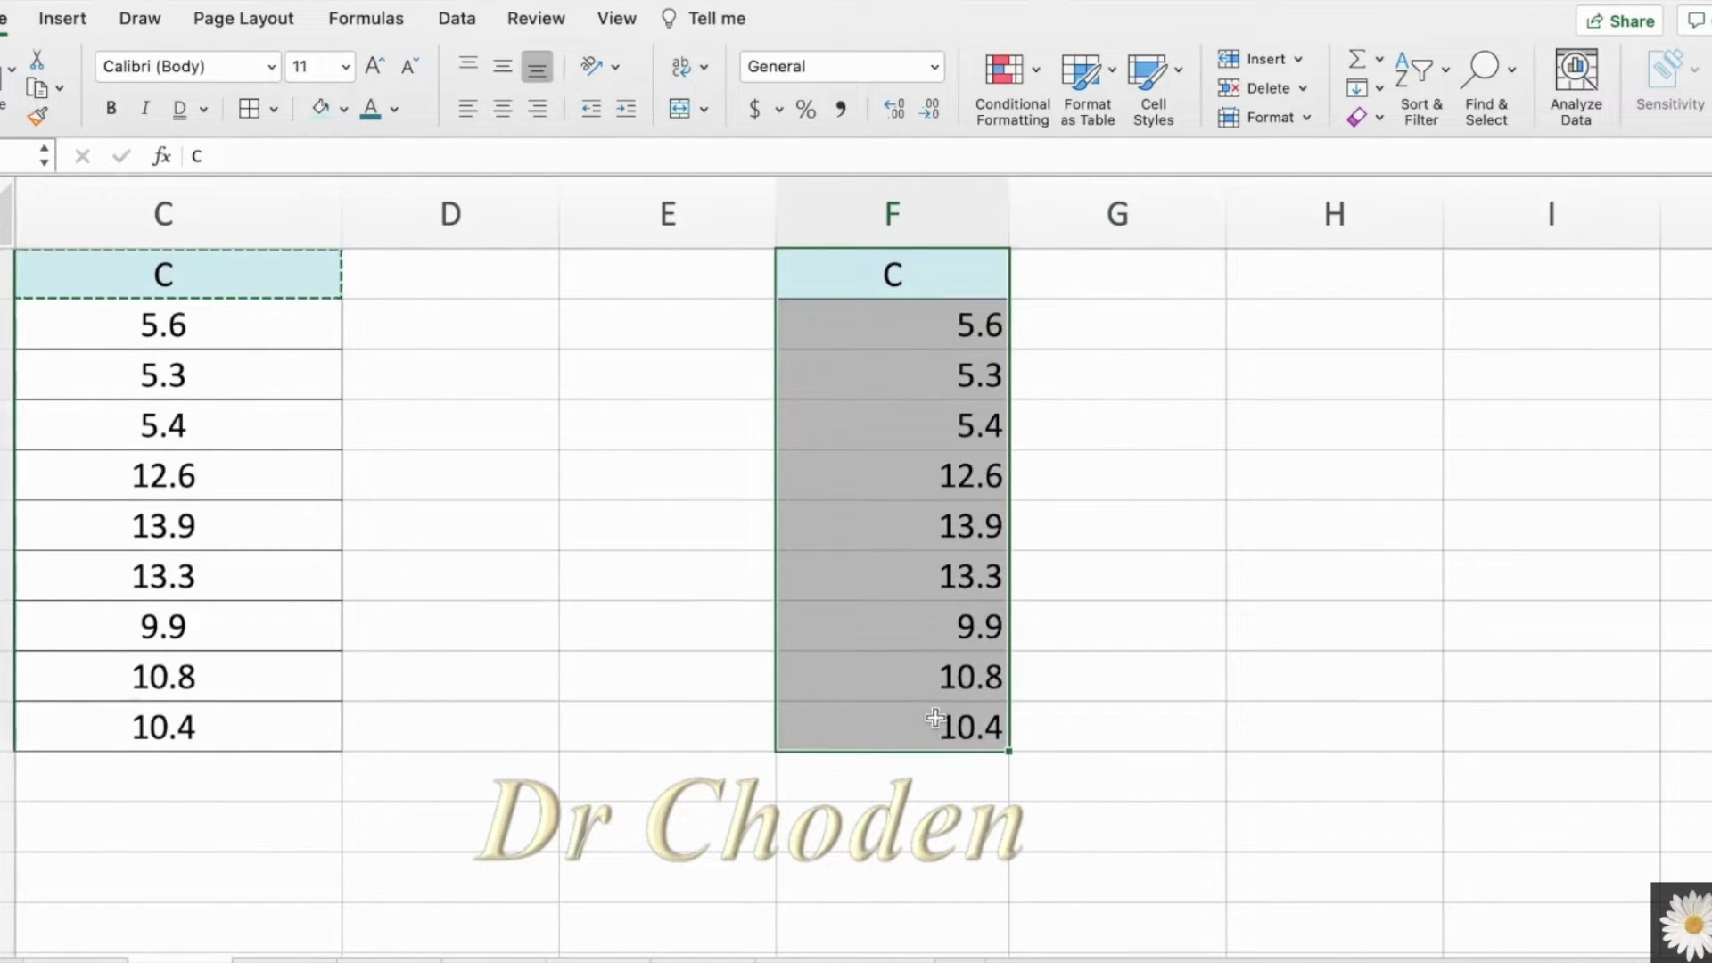
right_click(922, 590)
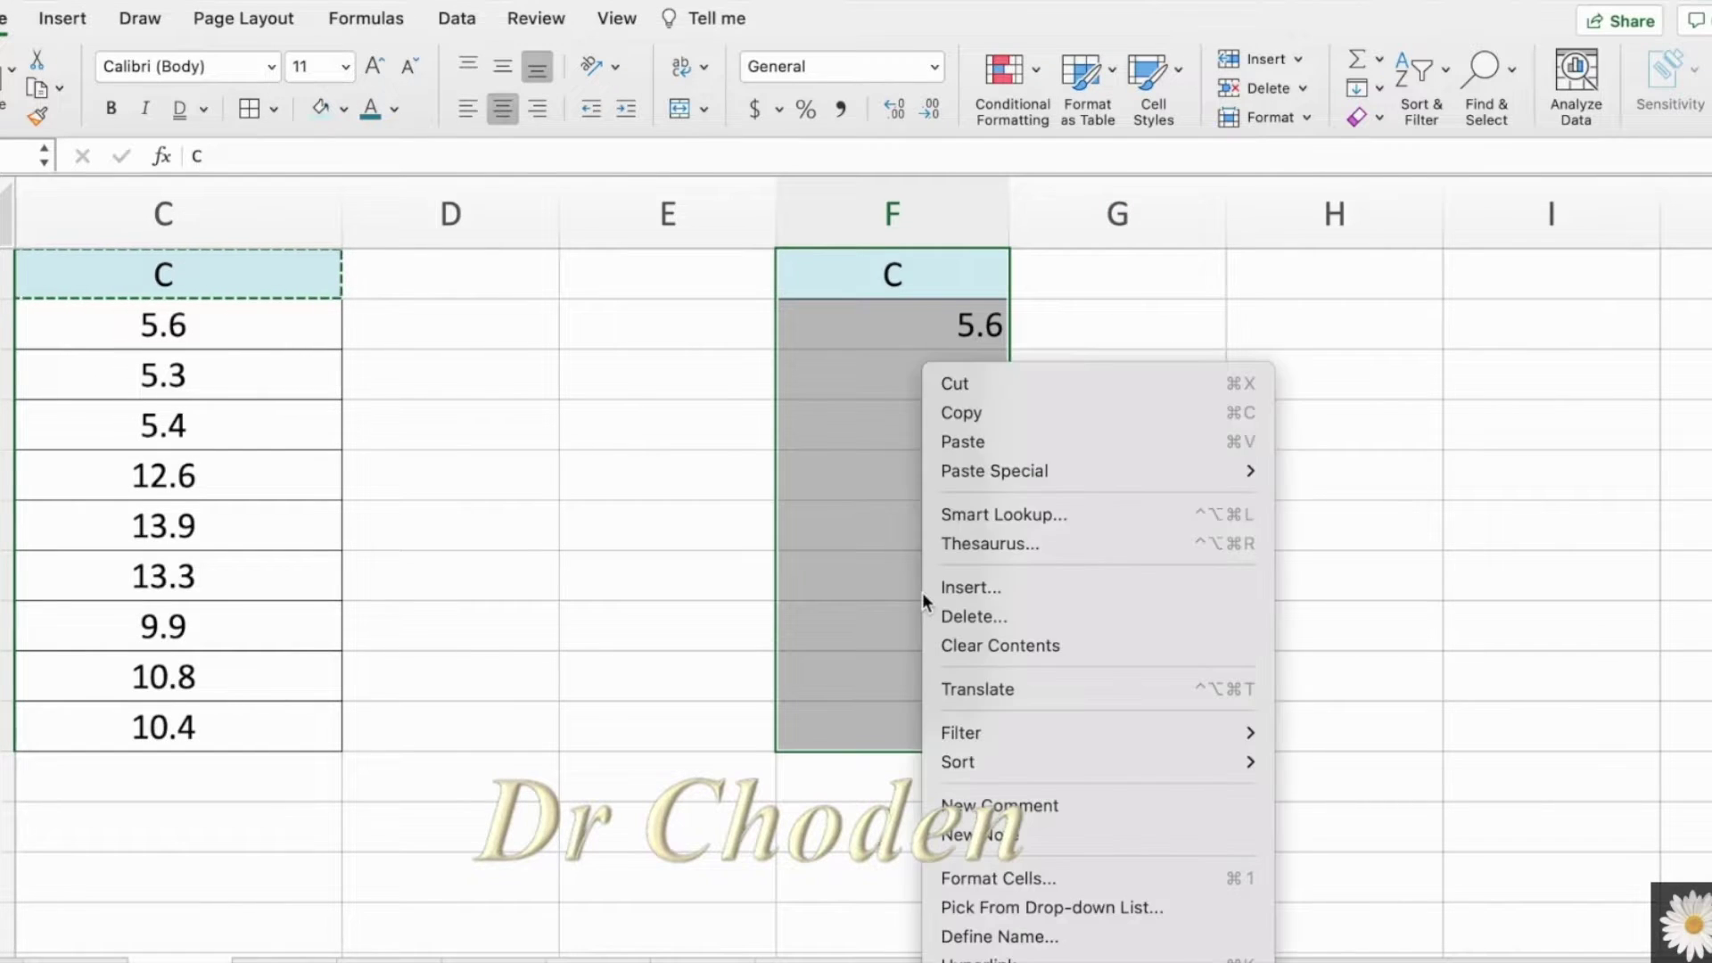
left_click(990, 417)
scroll(1004, 442, "right", 1)
scroll(1004, 443, "right", 3)
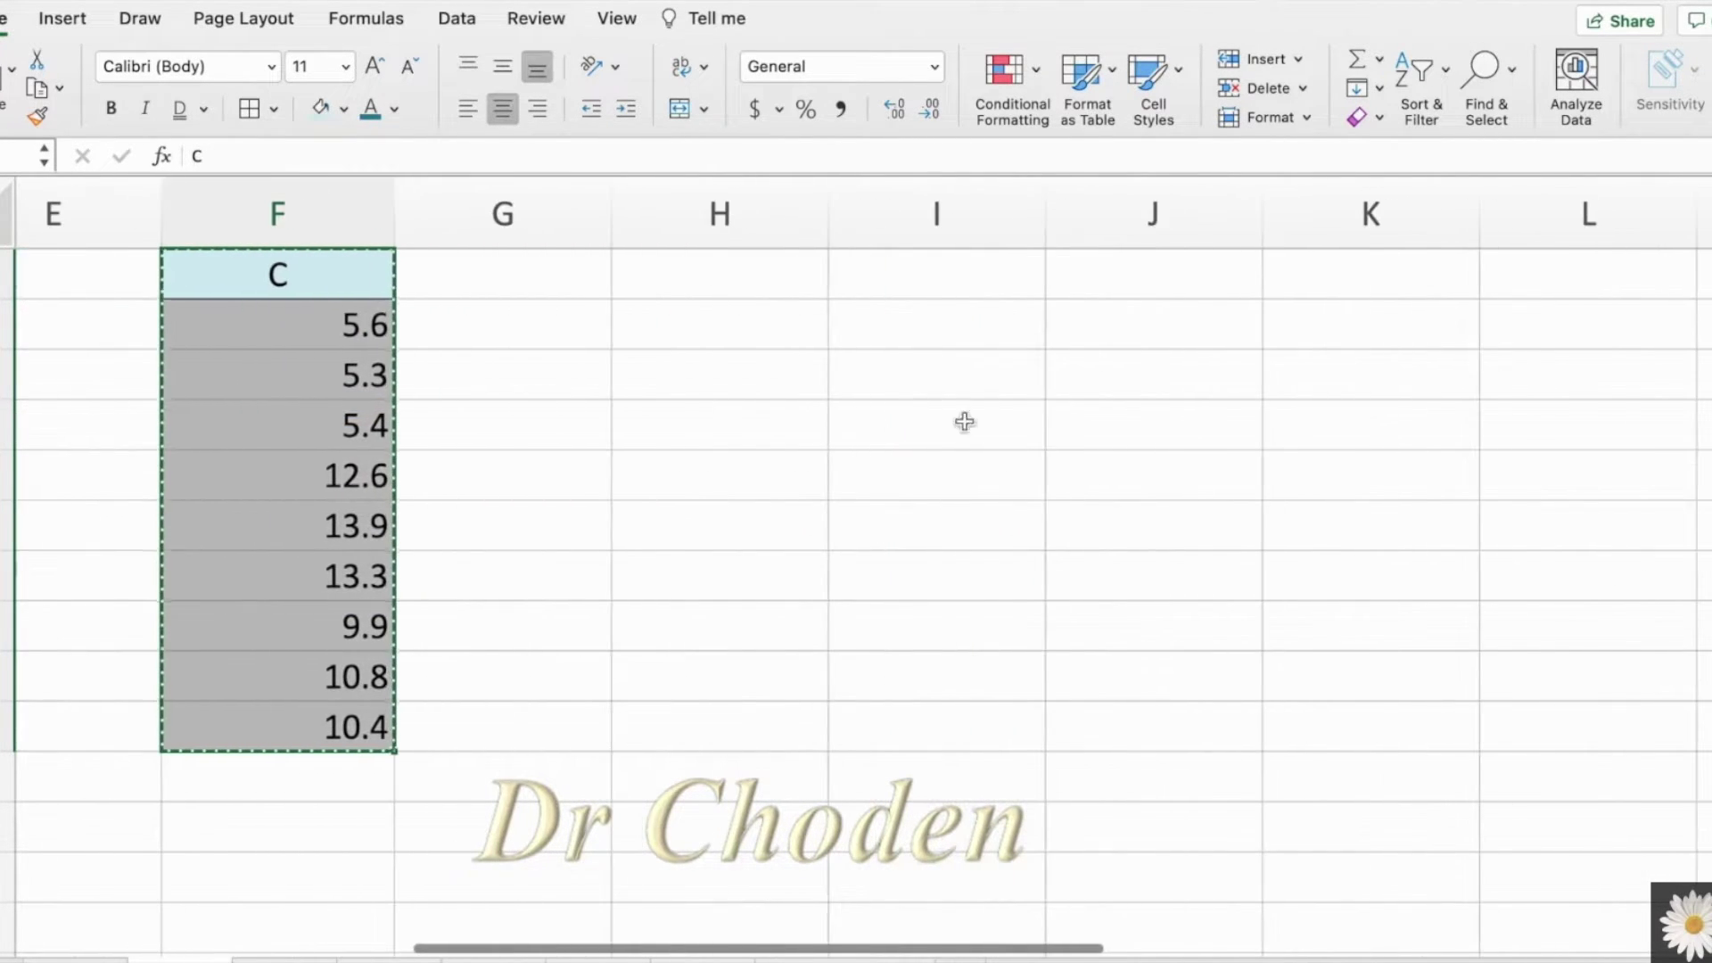
left_click(916, 294)
right_click(916, 291)
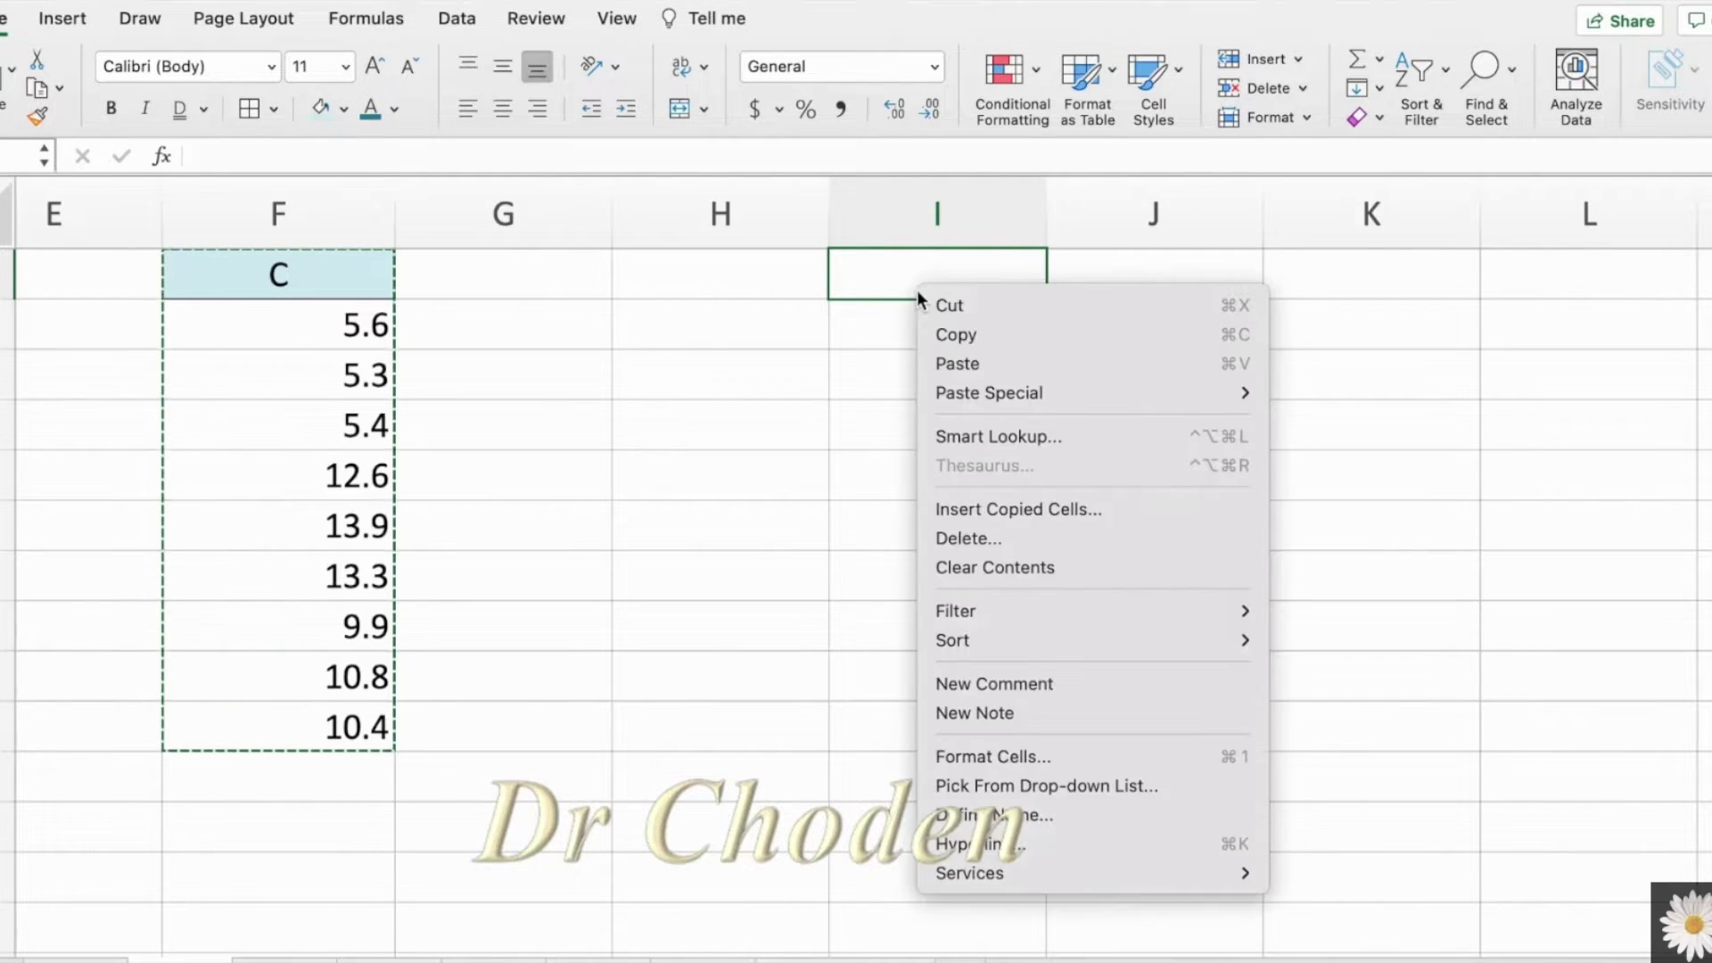
mouse_move(955, 404)
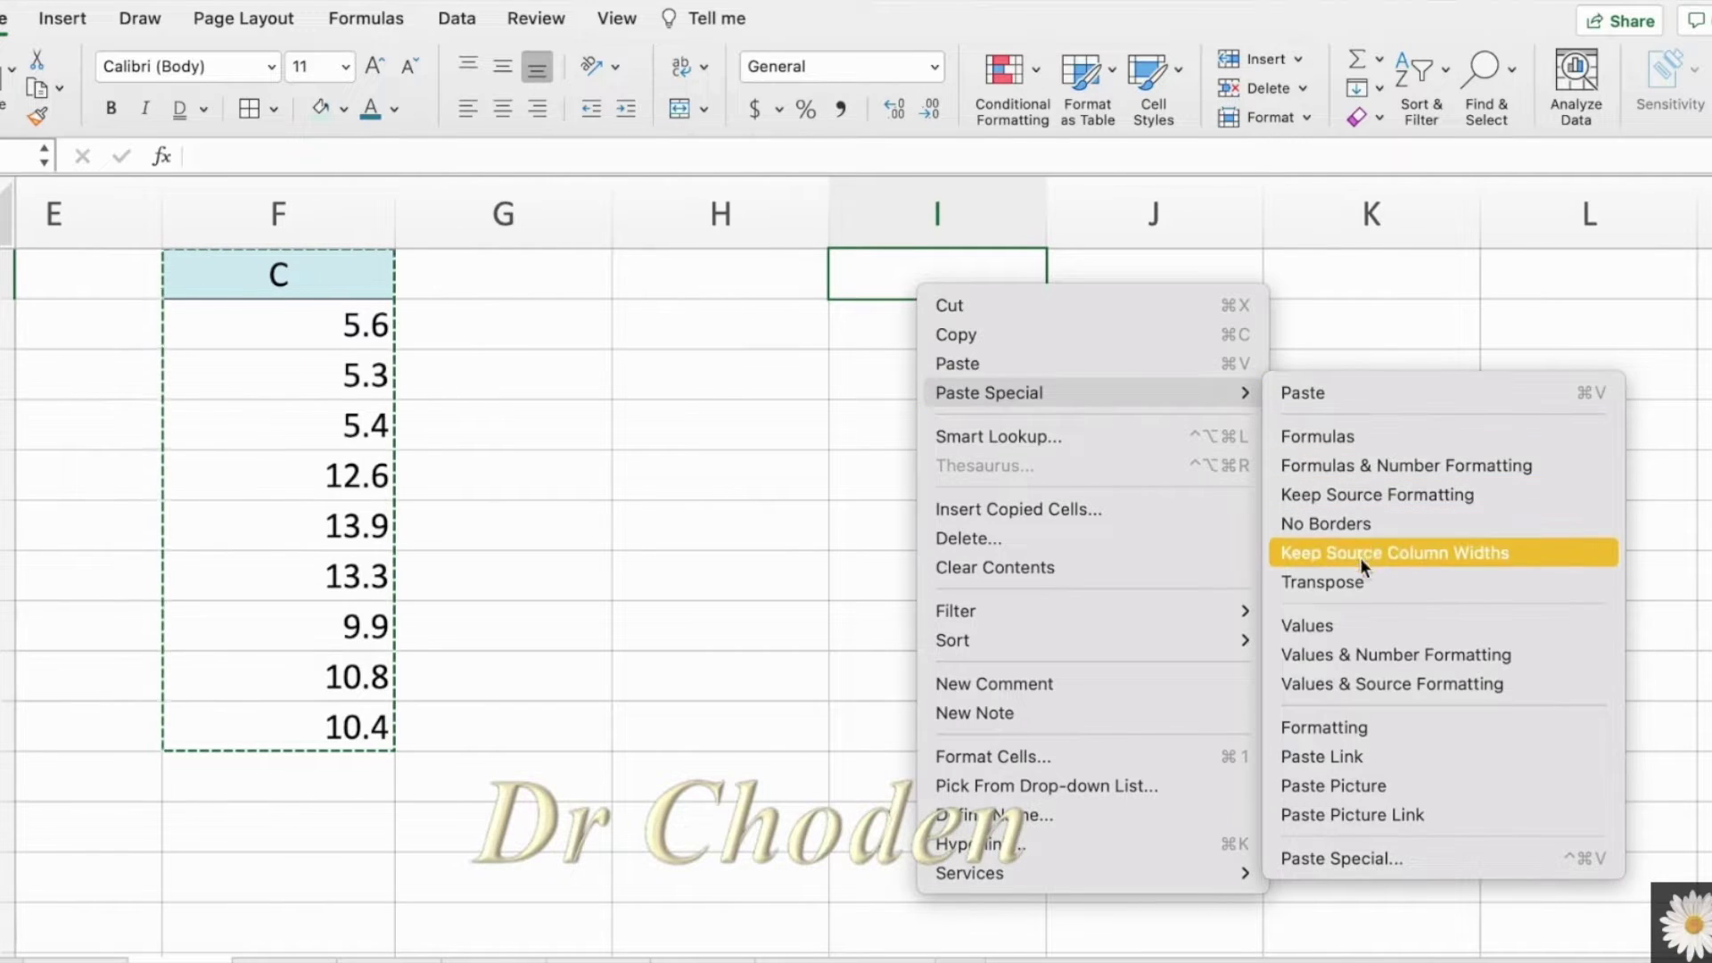
left_click(1359, 580)
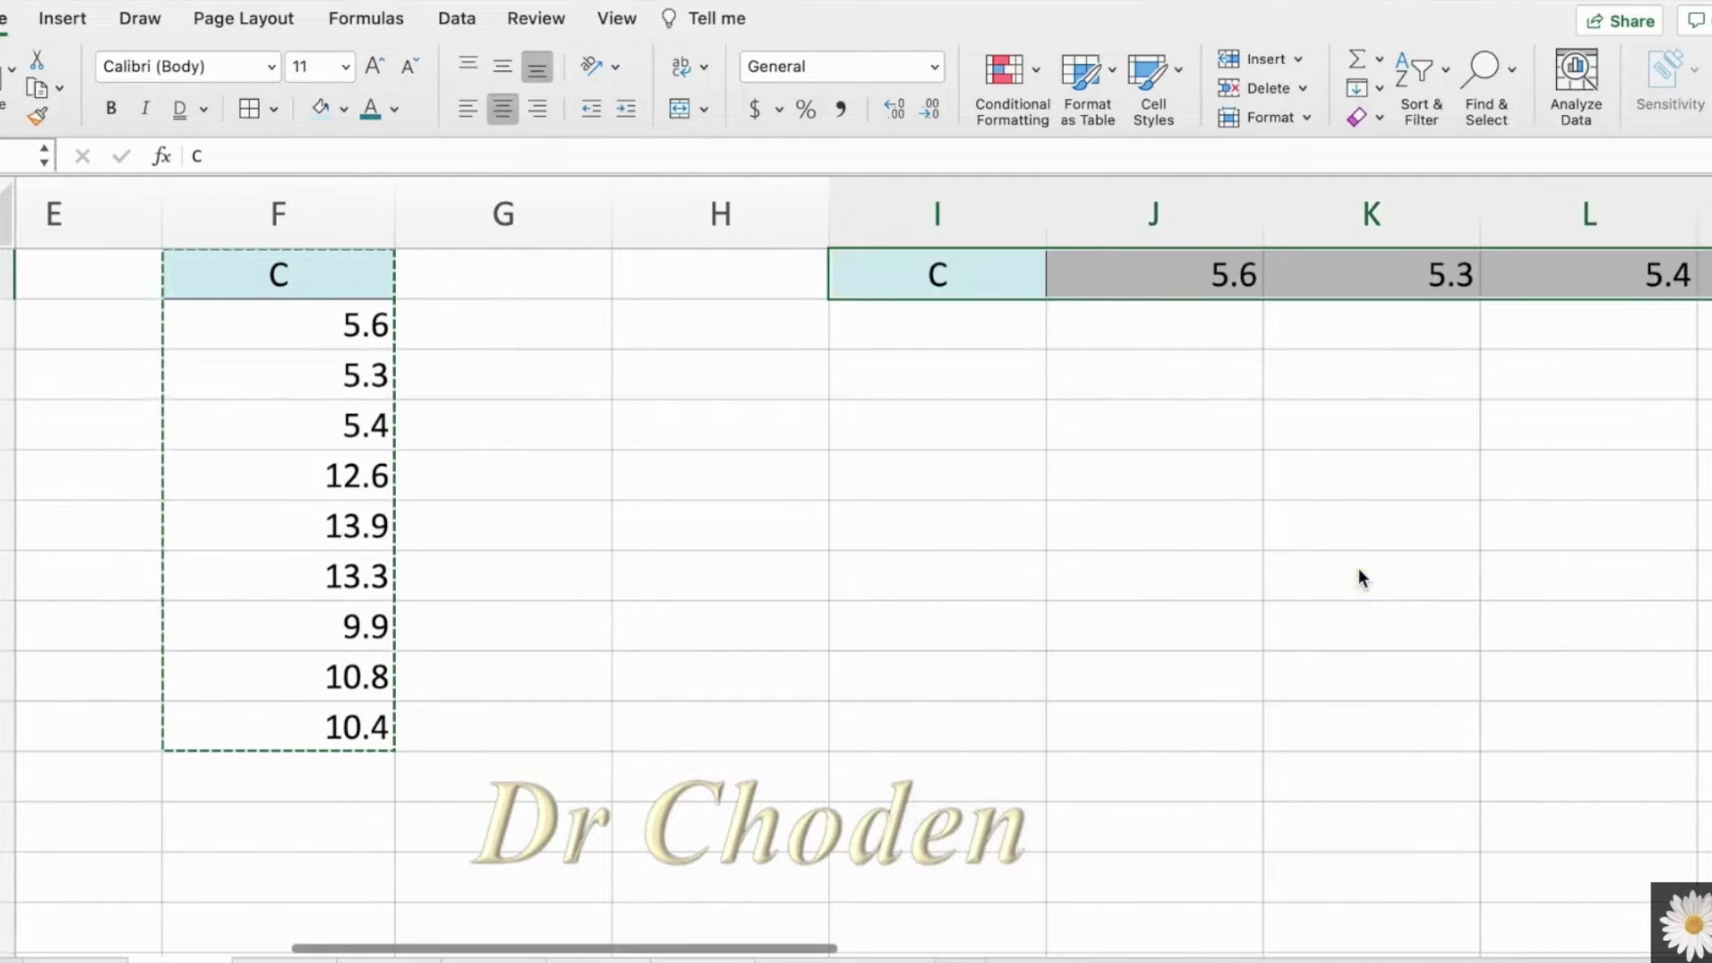
Copy the header and numbers in F1:F10 again
scroll(1260, 527, "right", 5)
scroll(1261, 527, "left", 5)
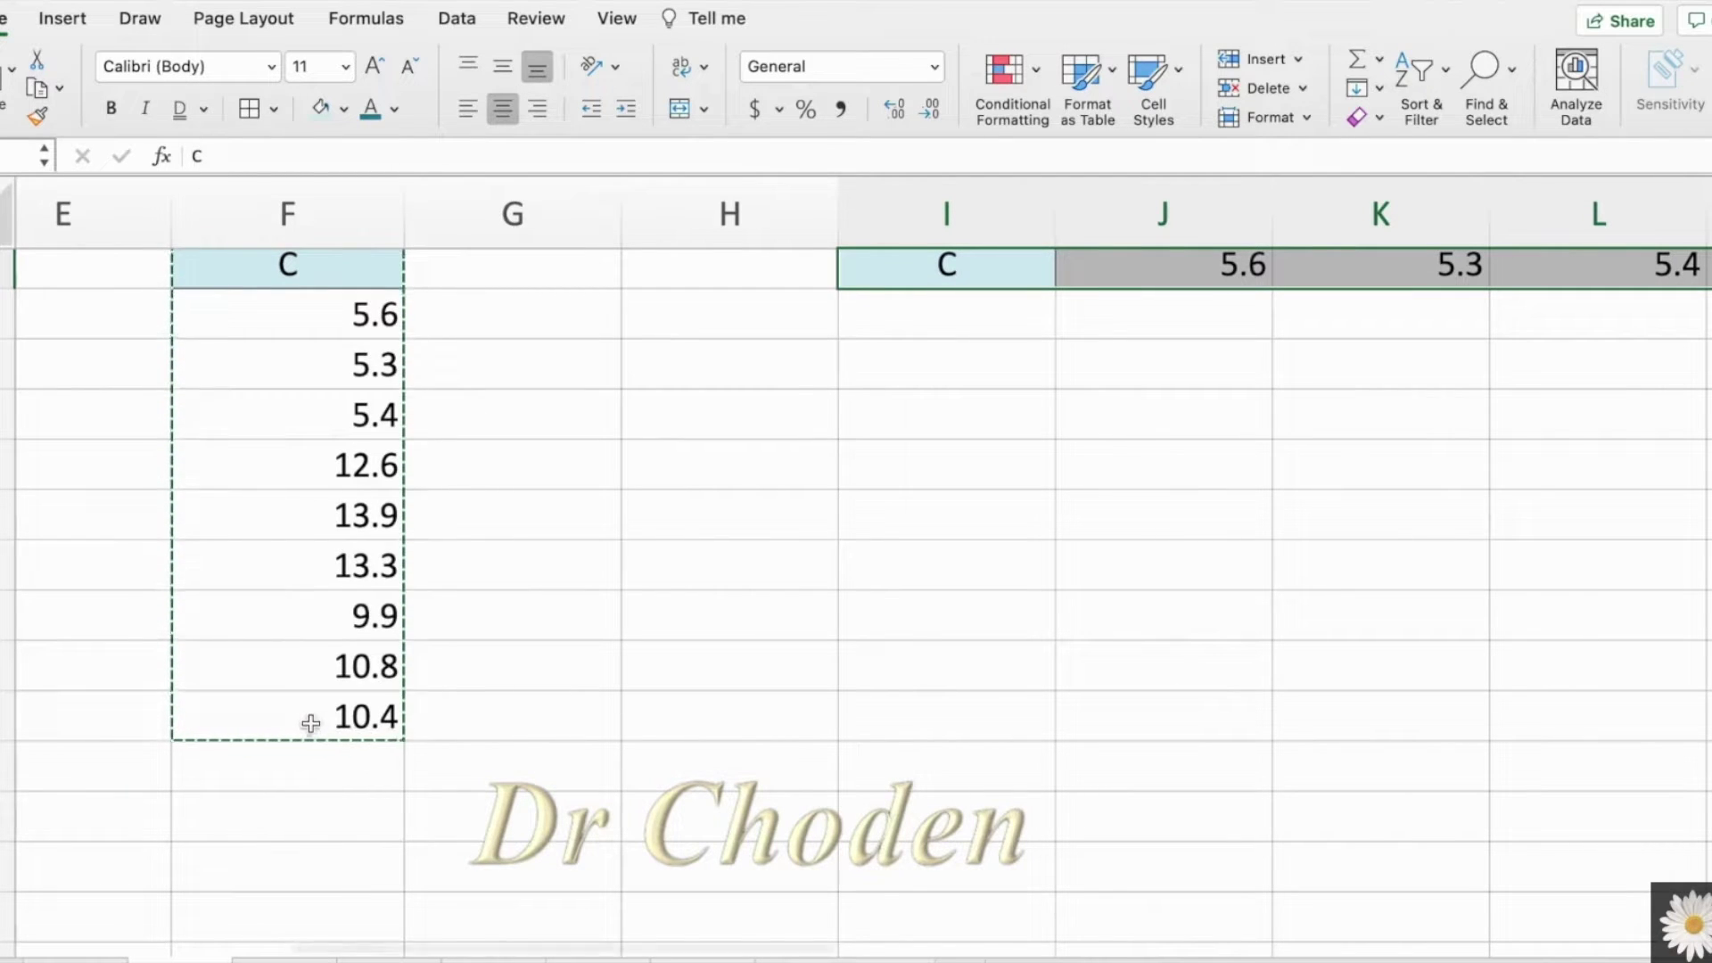
scroll(959, 528, "right", 2)
scroll(959, 528, "right", 3)
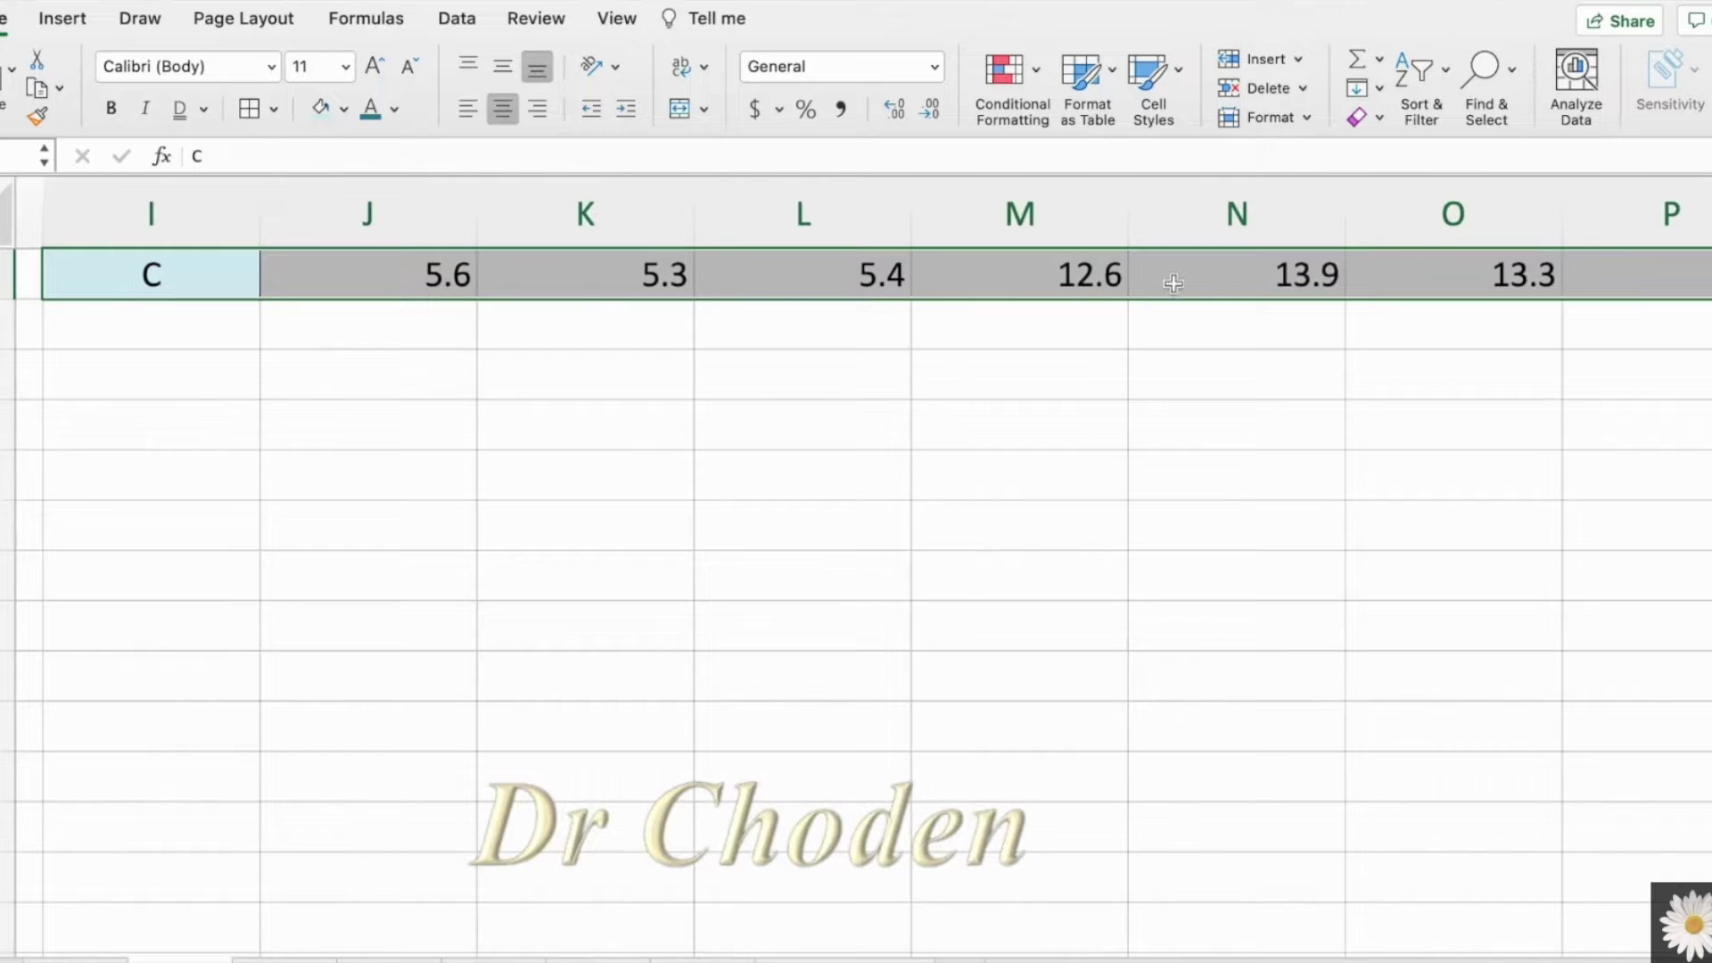
scroll(1377, 720, "left", 5)
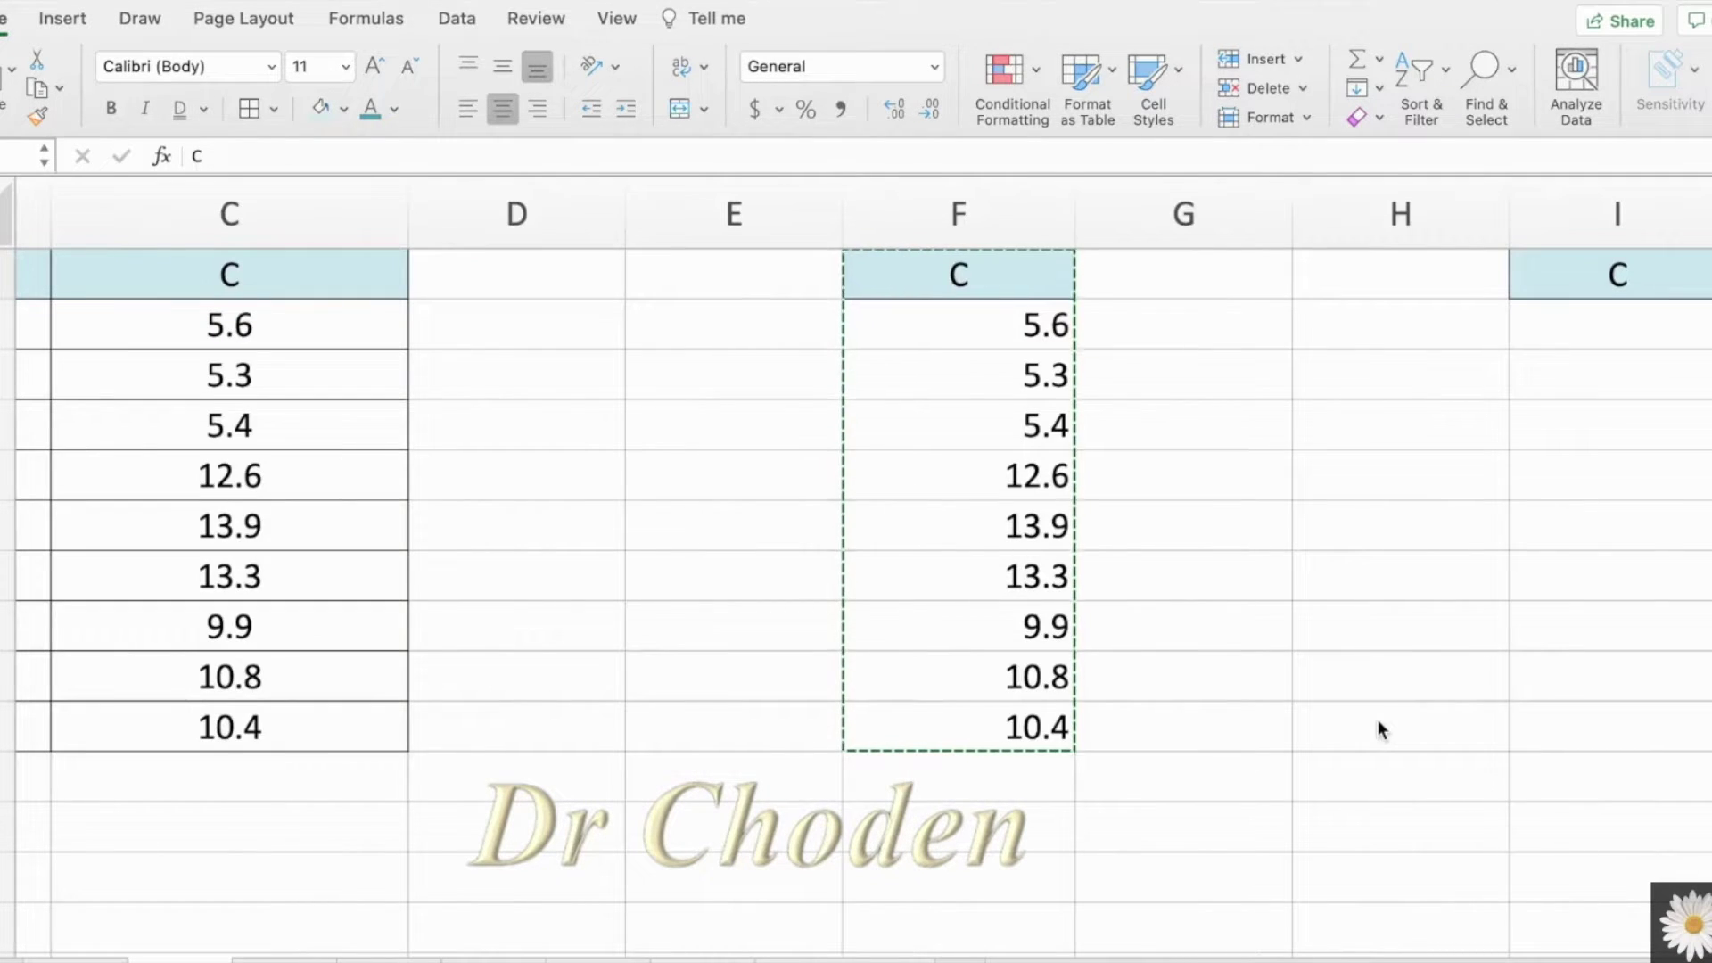
left_click_drag(960, 279, 969, 715)
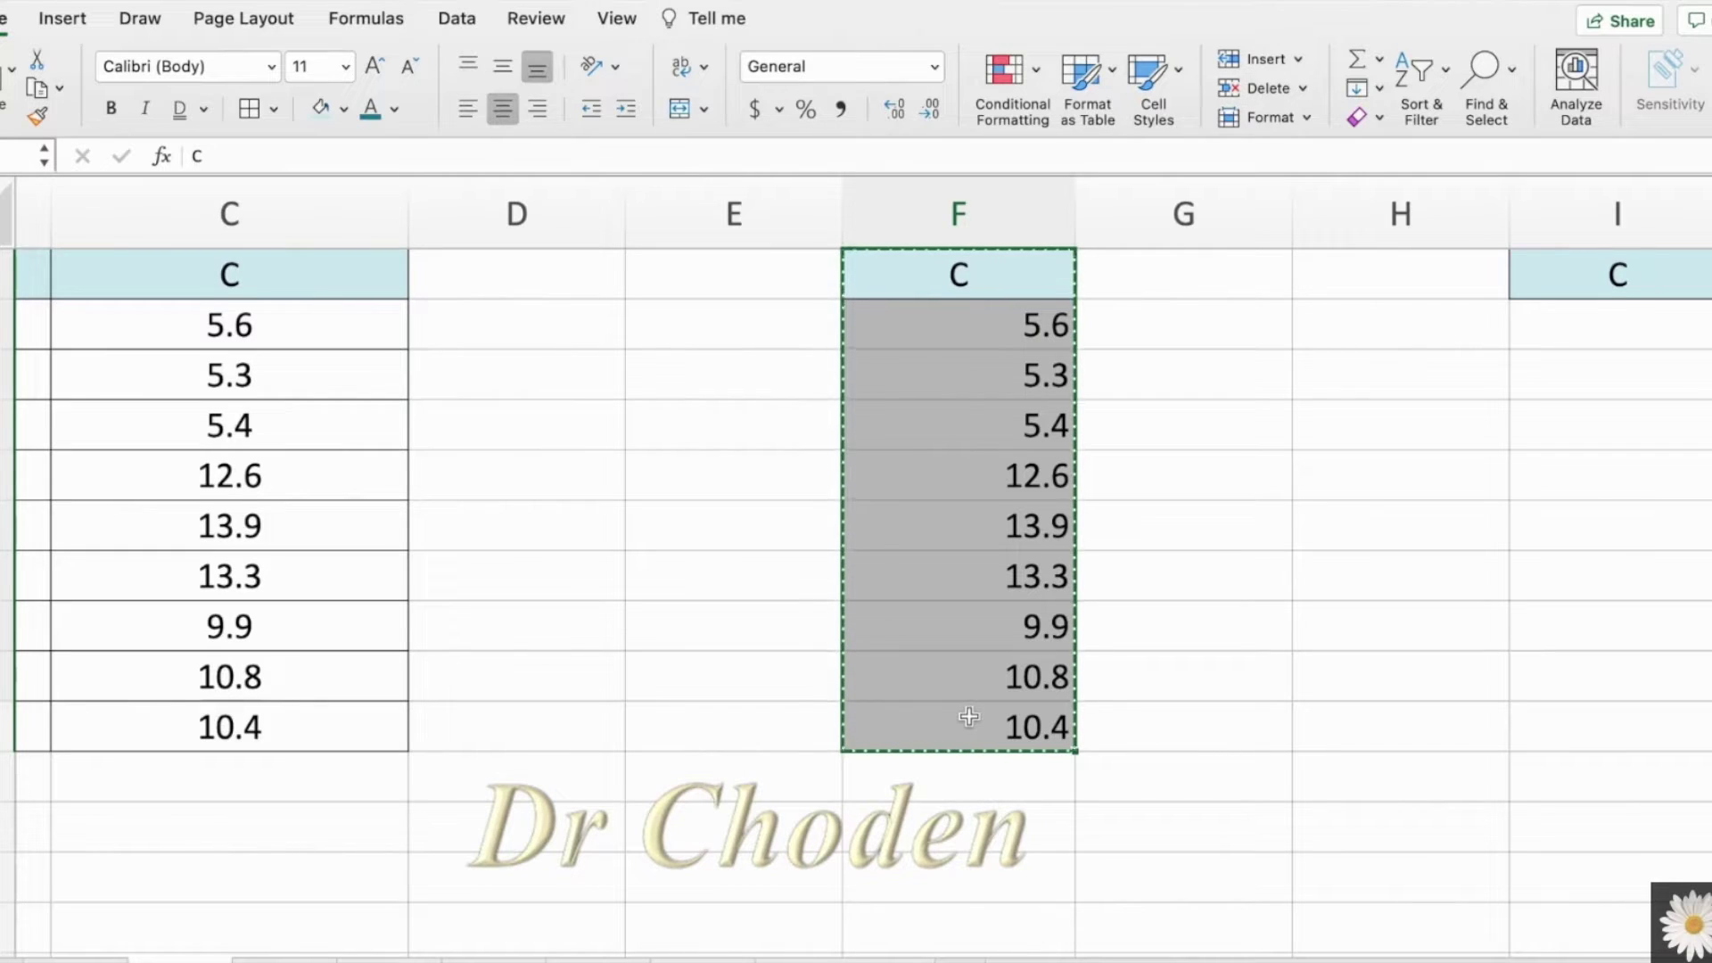
scroll(374, 295, "left", 3)
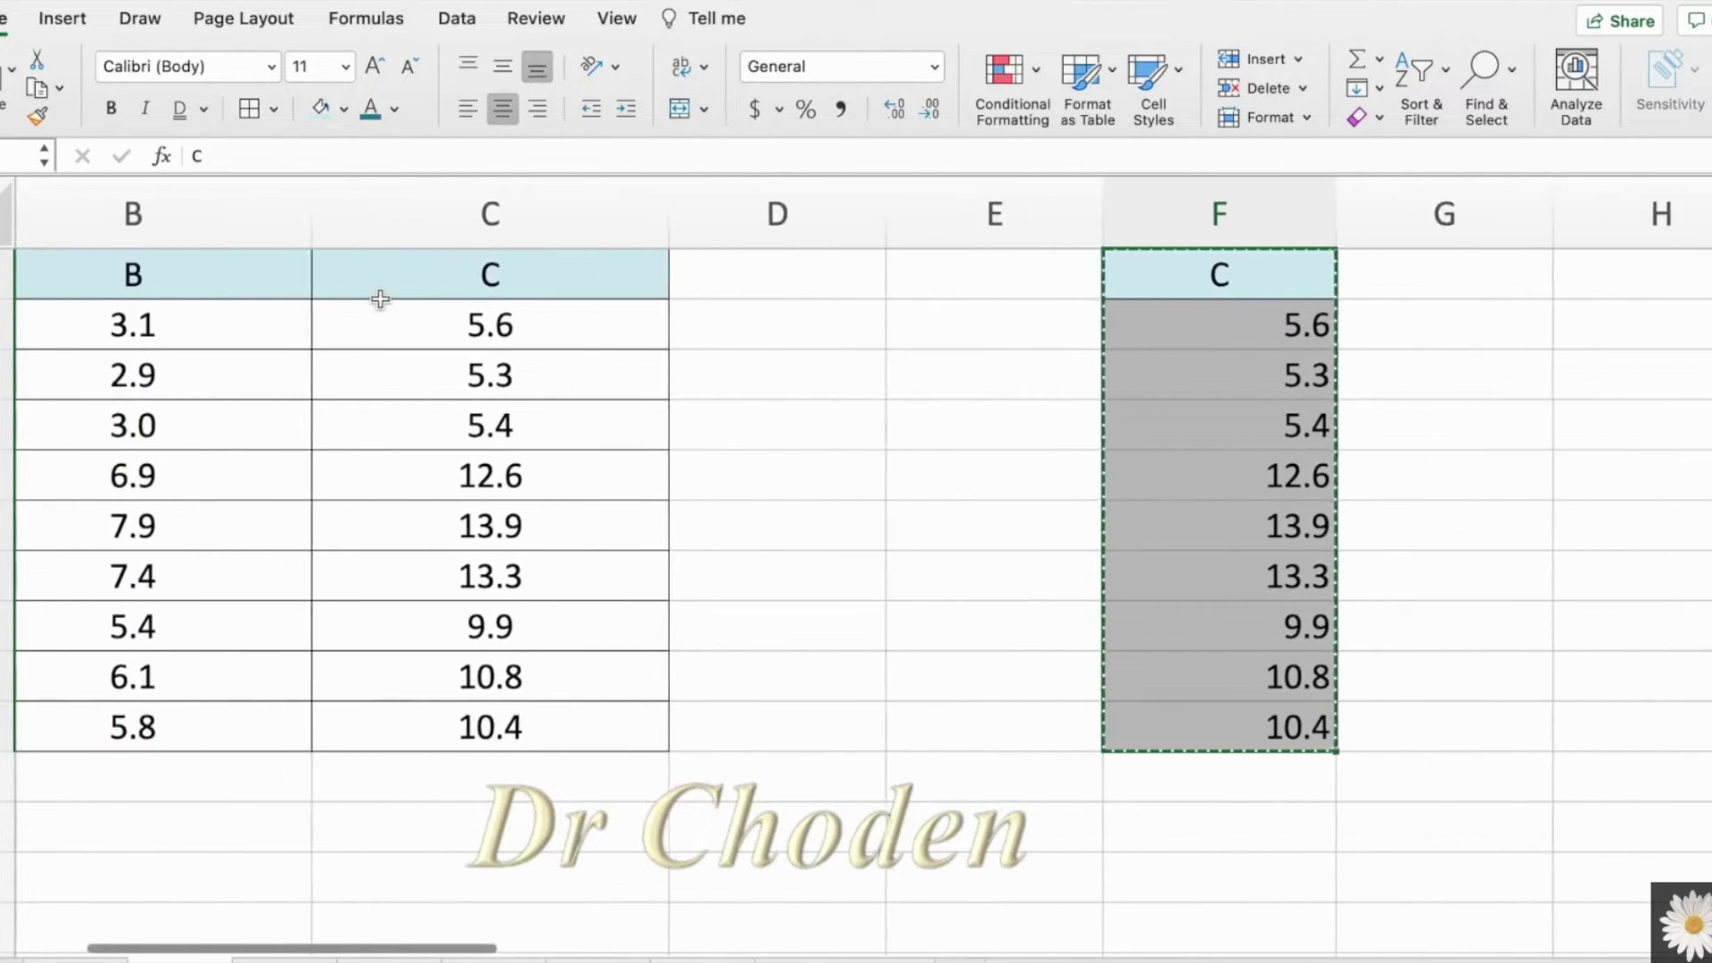
scroll(600, 279, "right", 2)
left_click_drag(1293, 325, 1346, 726)
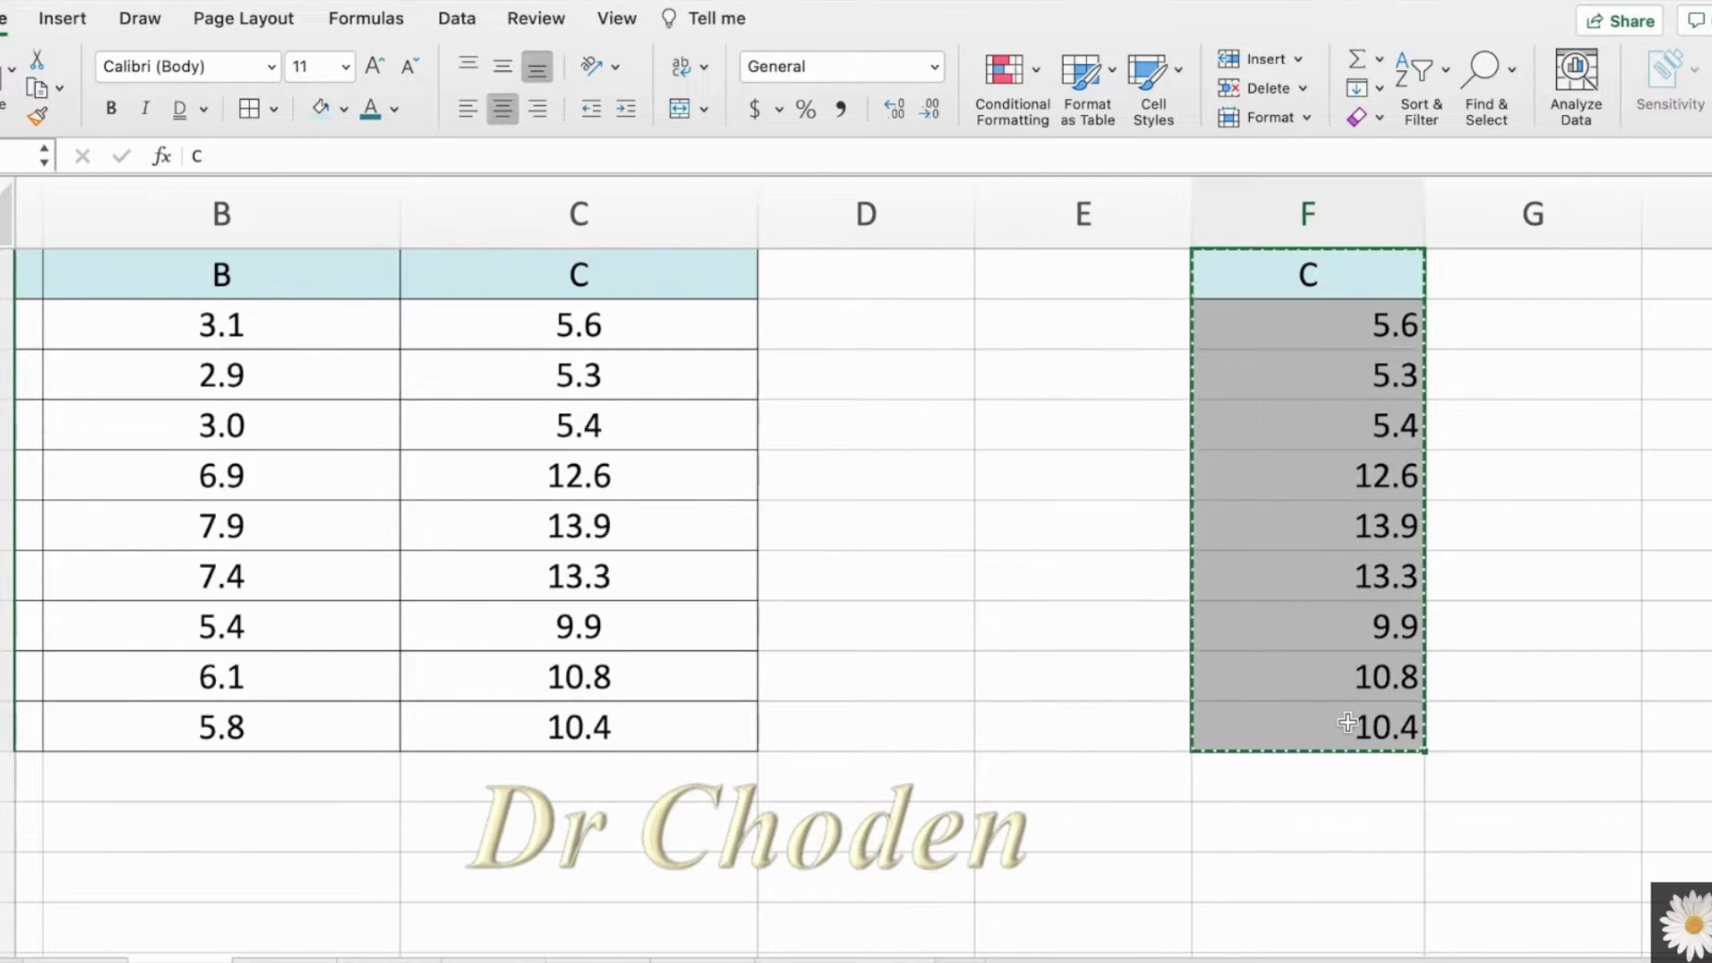
right_click(1347, 590)
left_click(1385, 412)
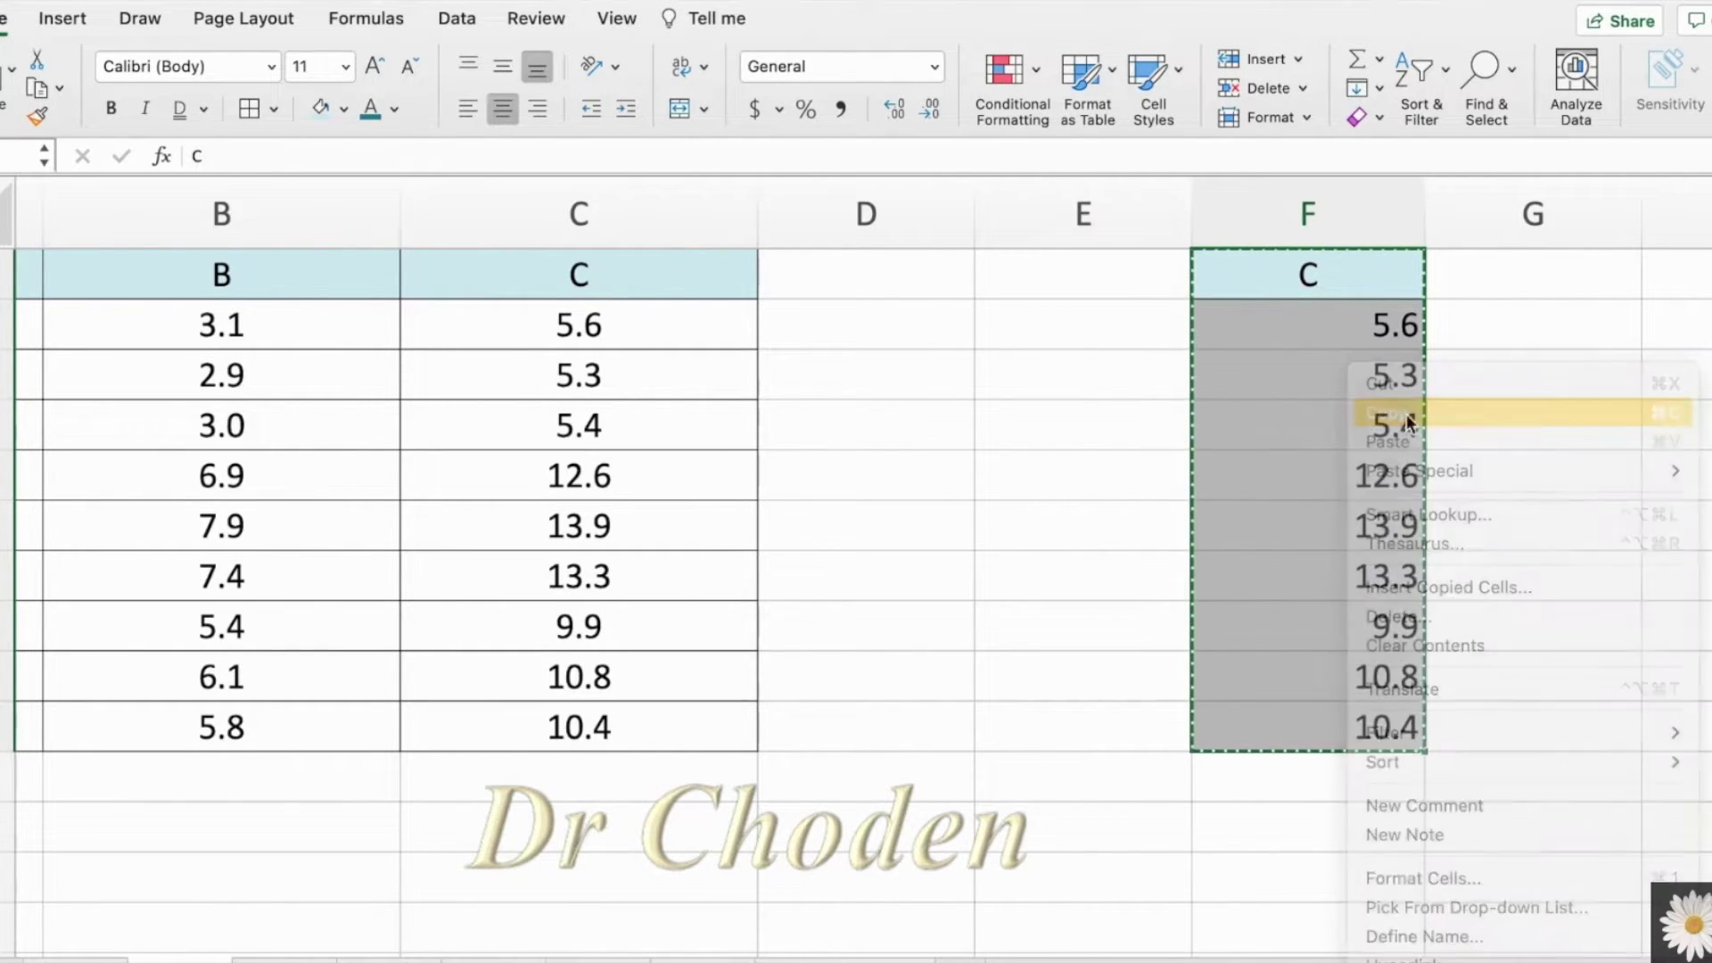
Insert the copied cells from F1:F10 at column C, shifting the existing cells right
scroll(1405, 413, "left", 3)
left_click(1194, 324)
left_click(886, 188)
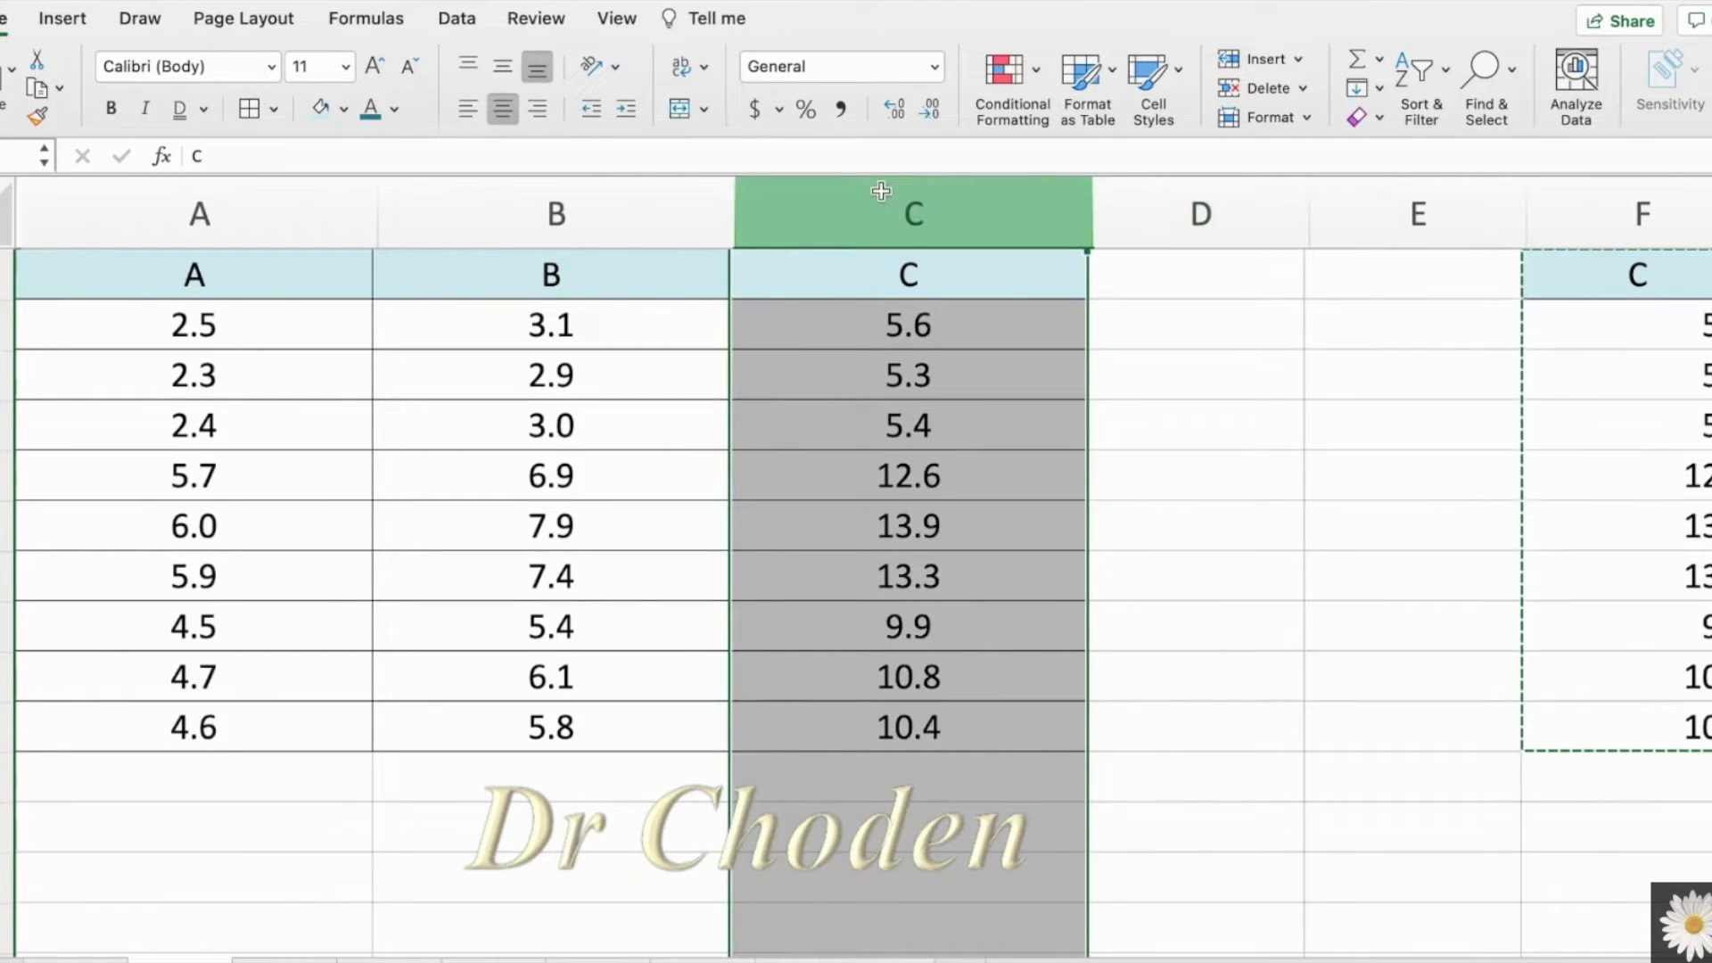
right_click(881, 190)
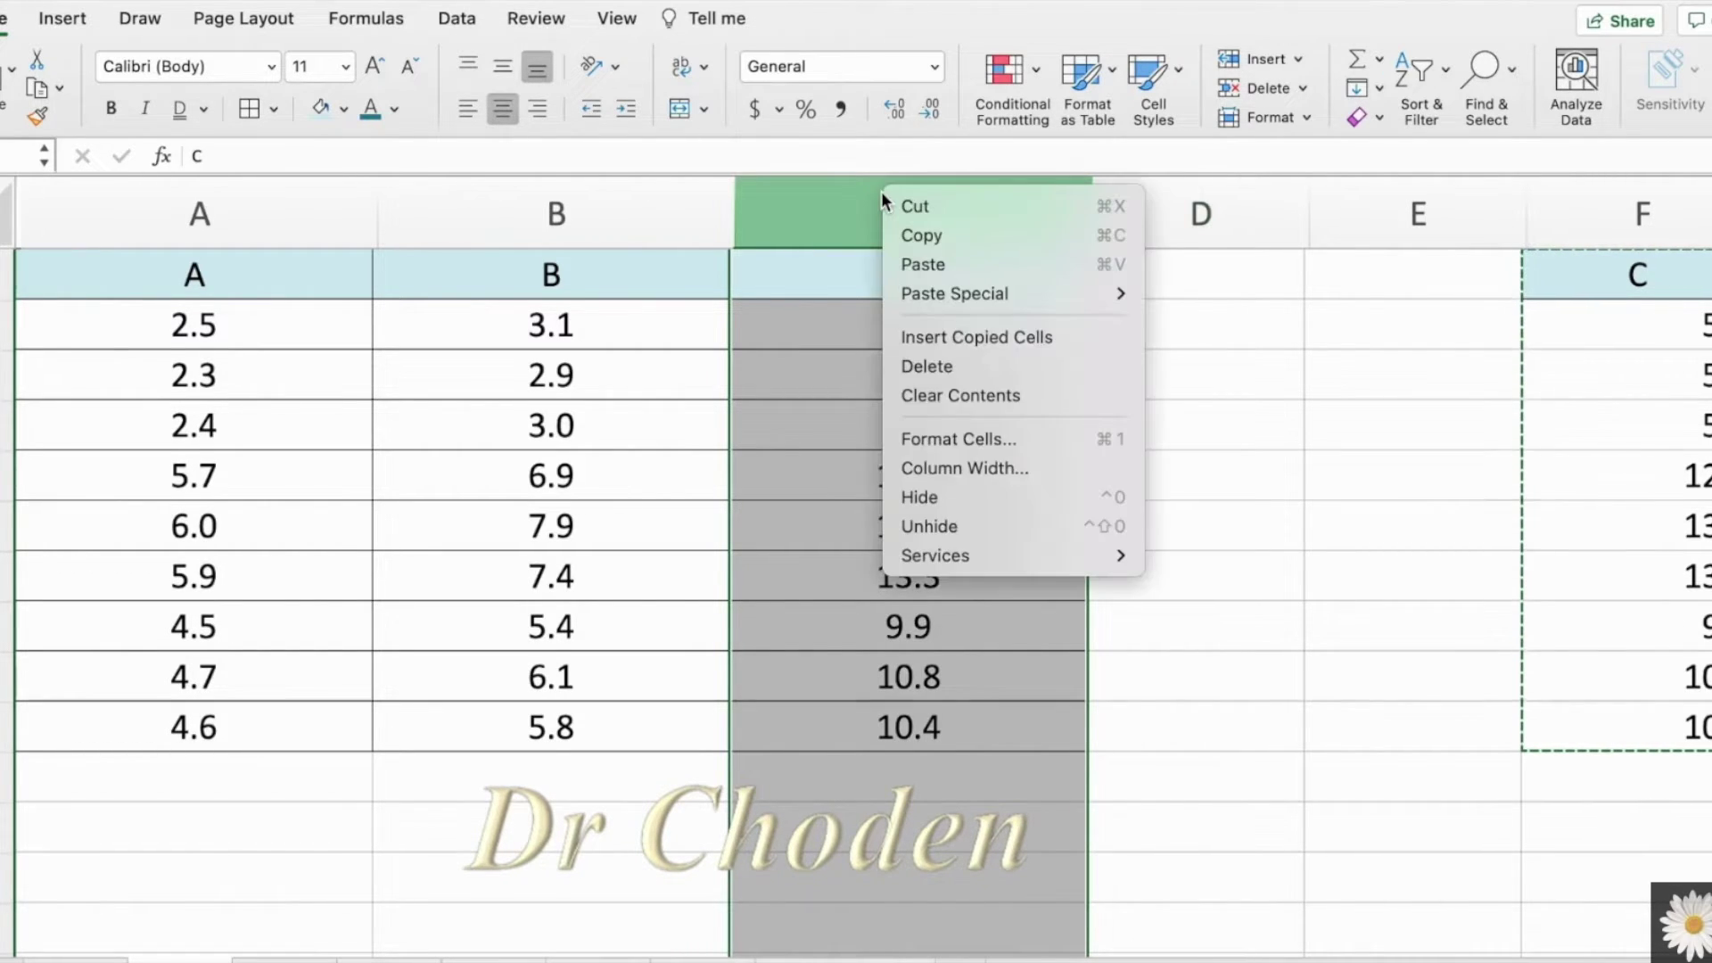
left_click(943, 342)
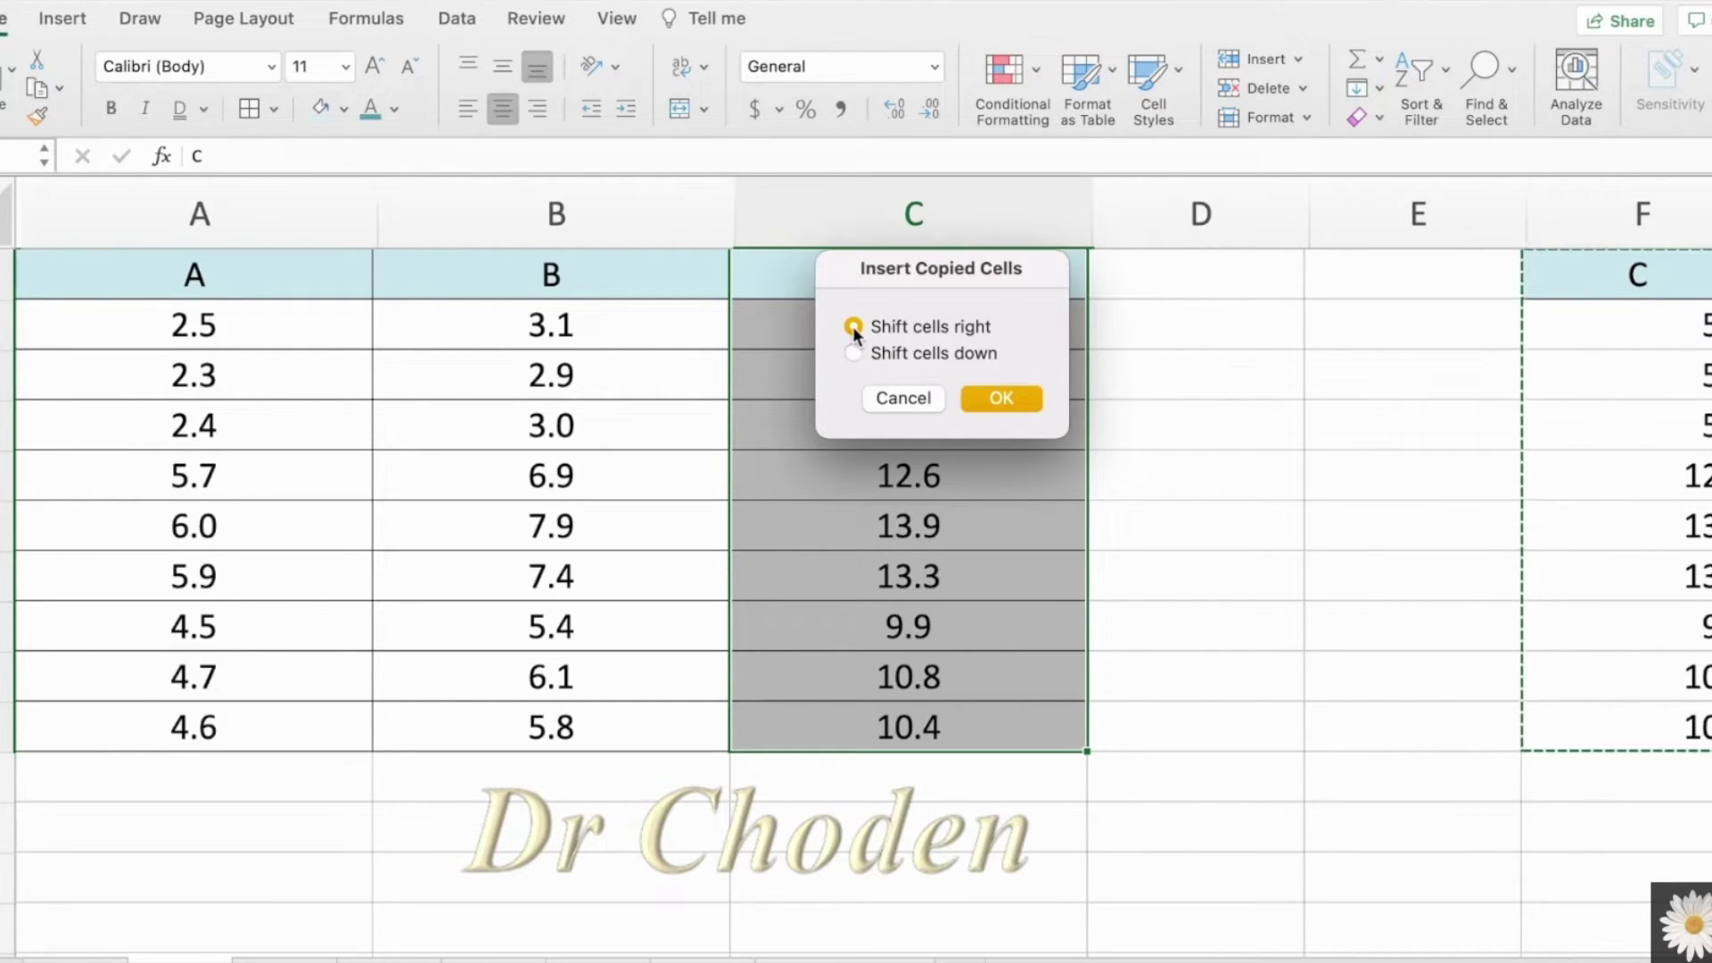
left_click(1000, 399)
left_click(1200, 214)
left_click(1345, 336)
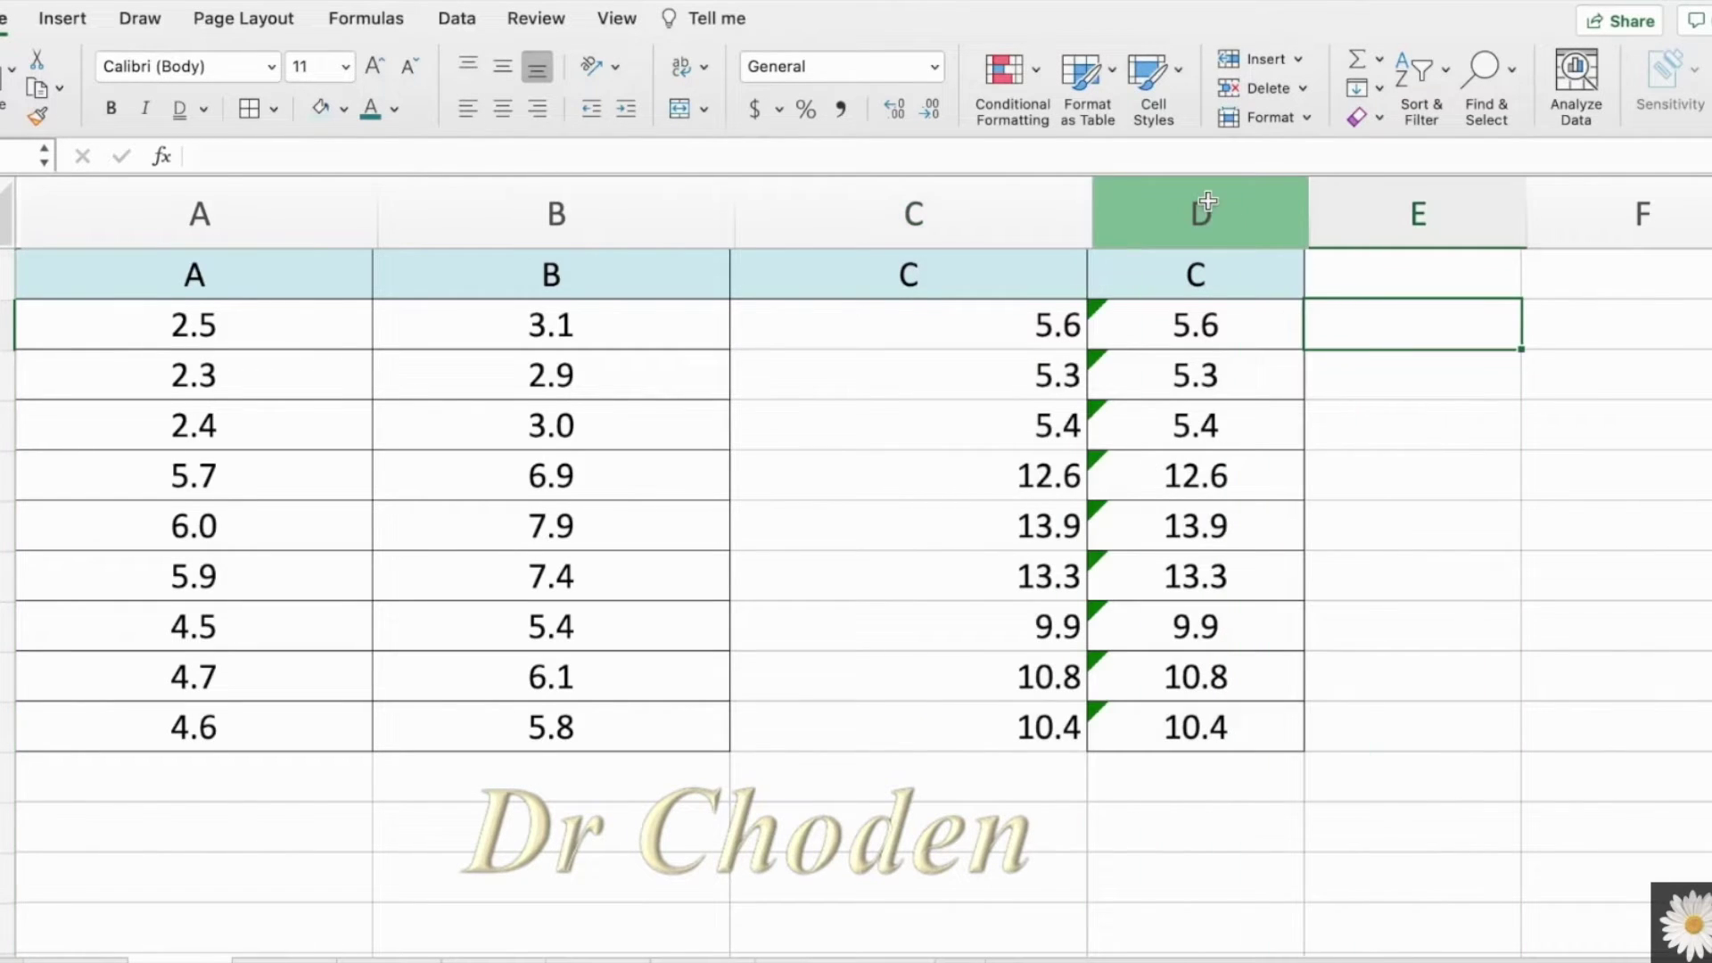
Narrow column C to about the width of column D
left_click(1207, 201)
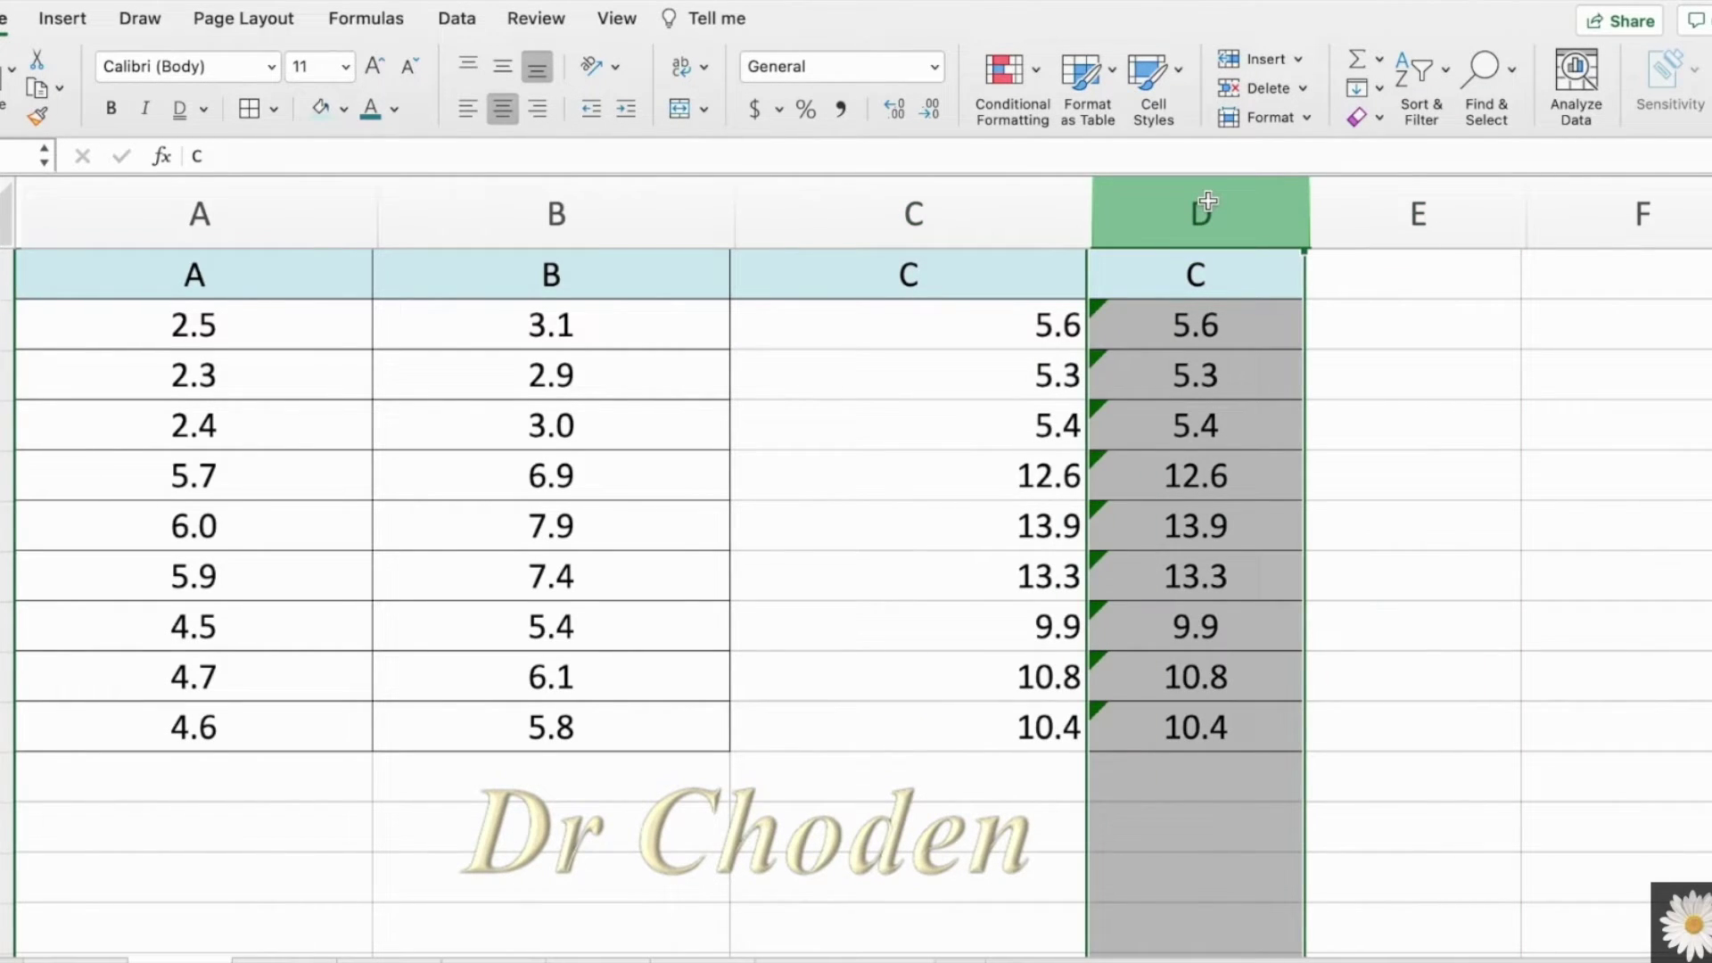
left_click_drag(1087, 196, 954, 205)
left_click(856, 212)
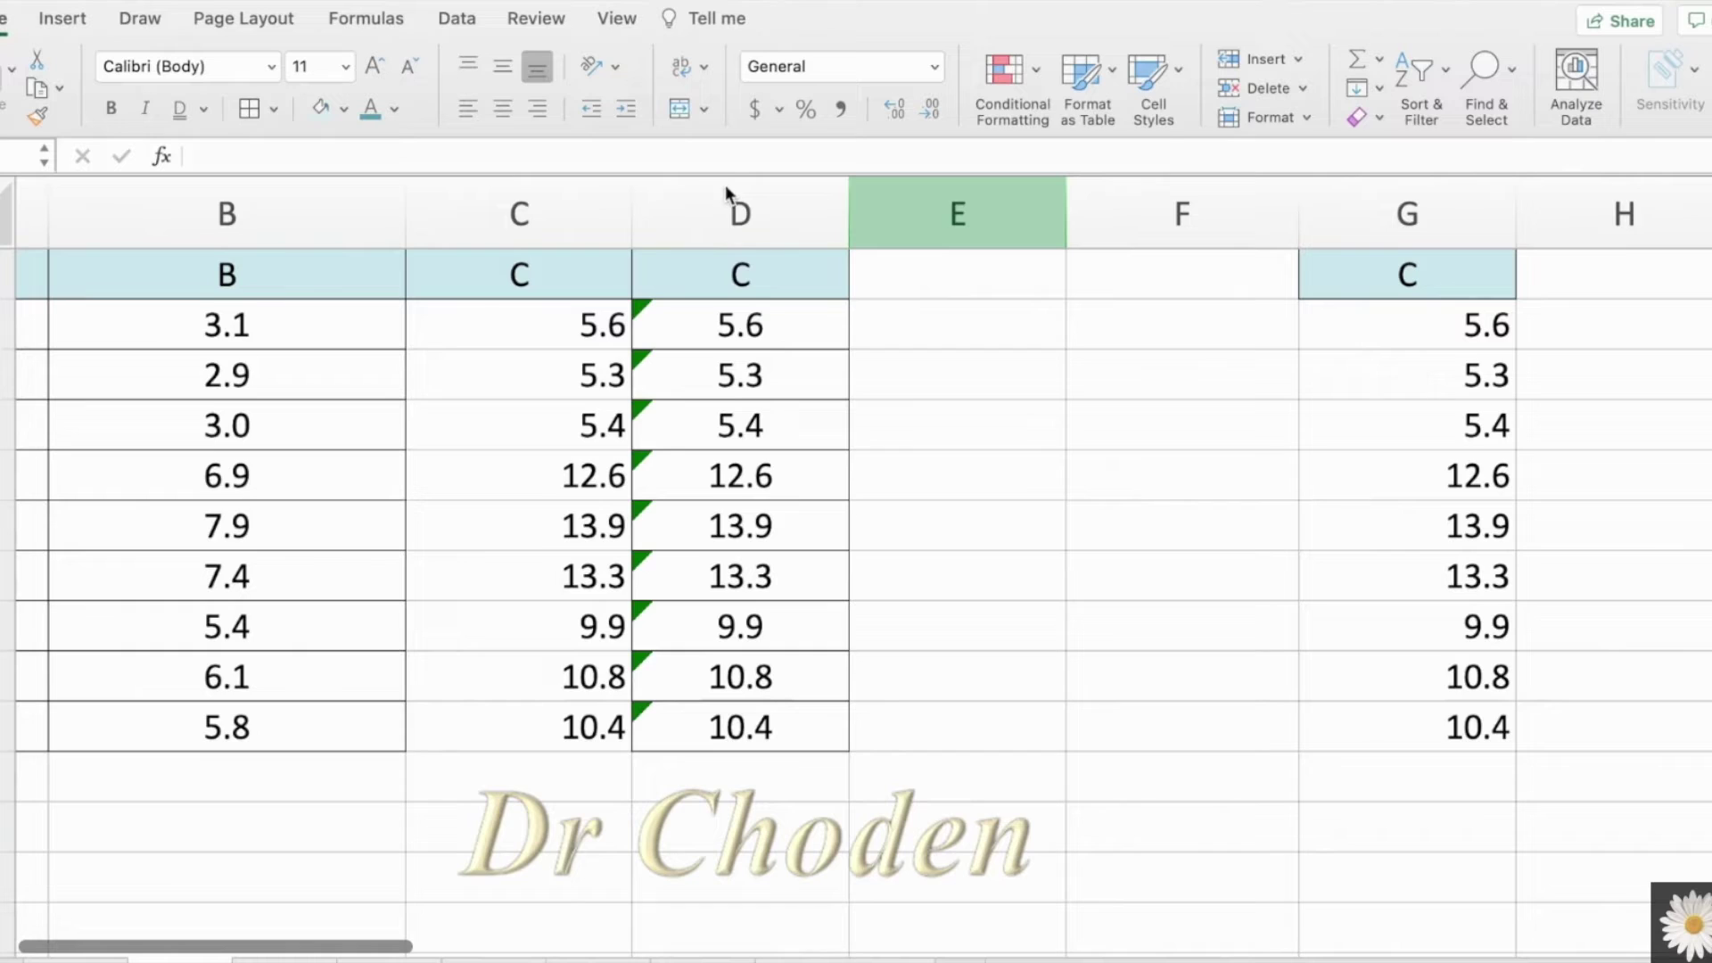
Delete the entire sheet column D containing the shifted C data
left_click(725, 210)
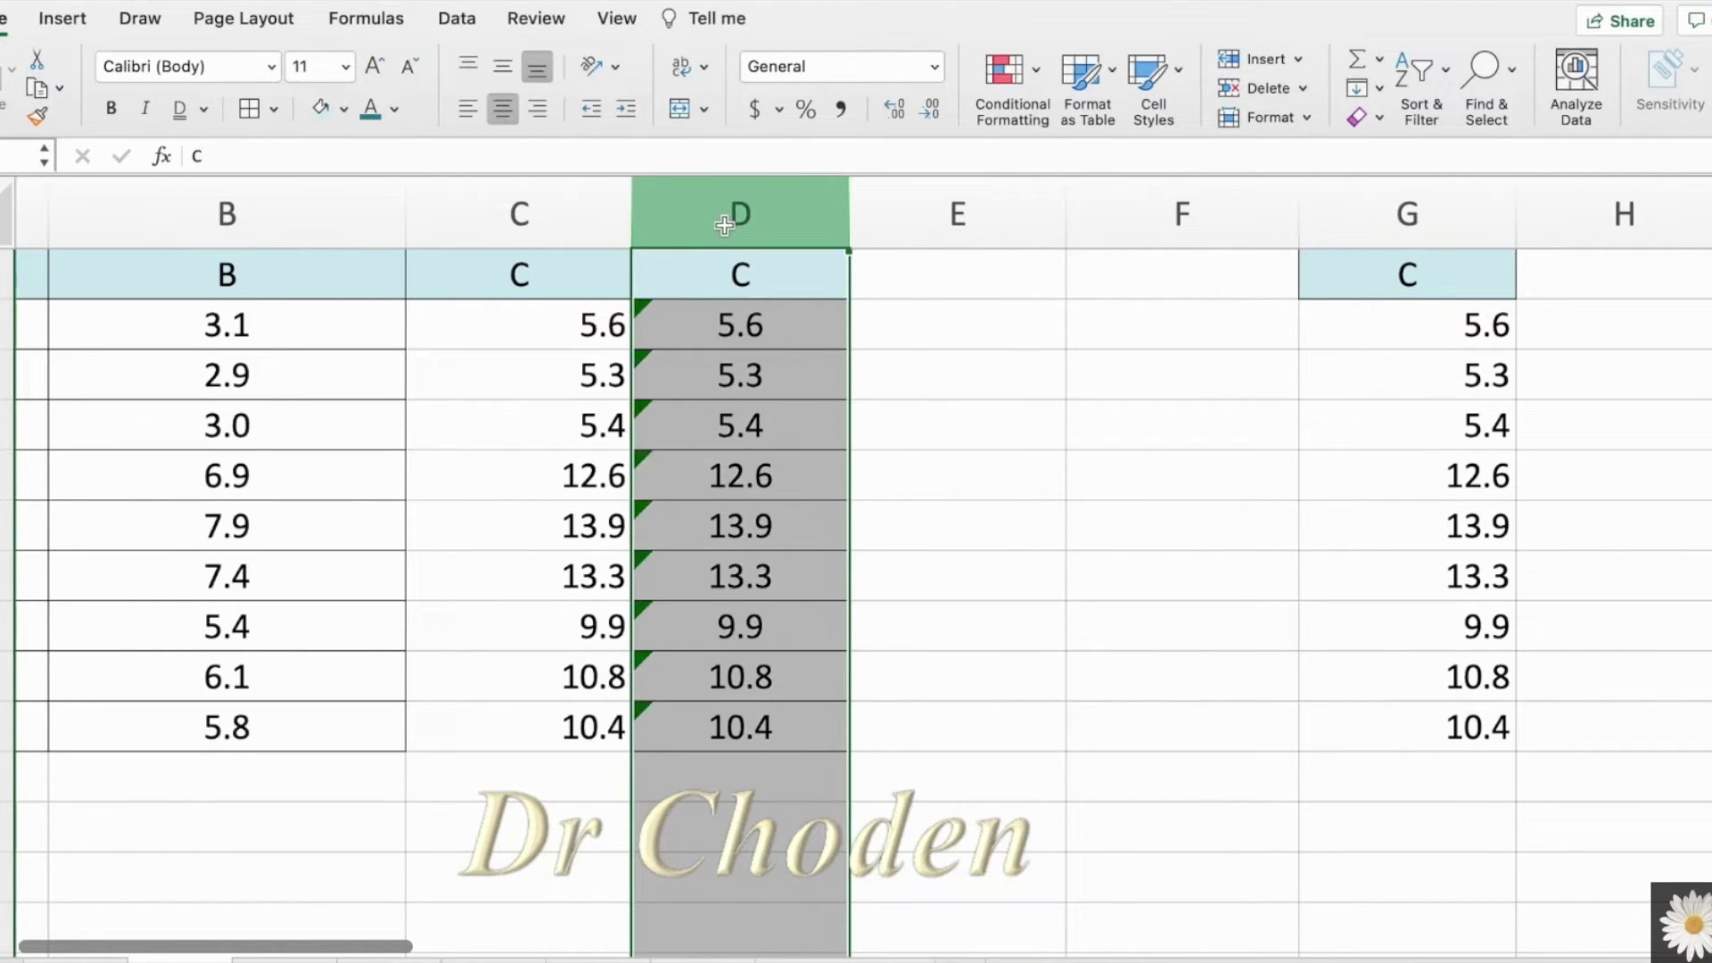
left_click(1303, 89)
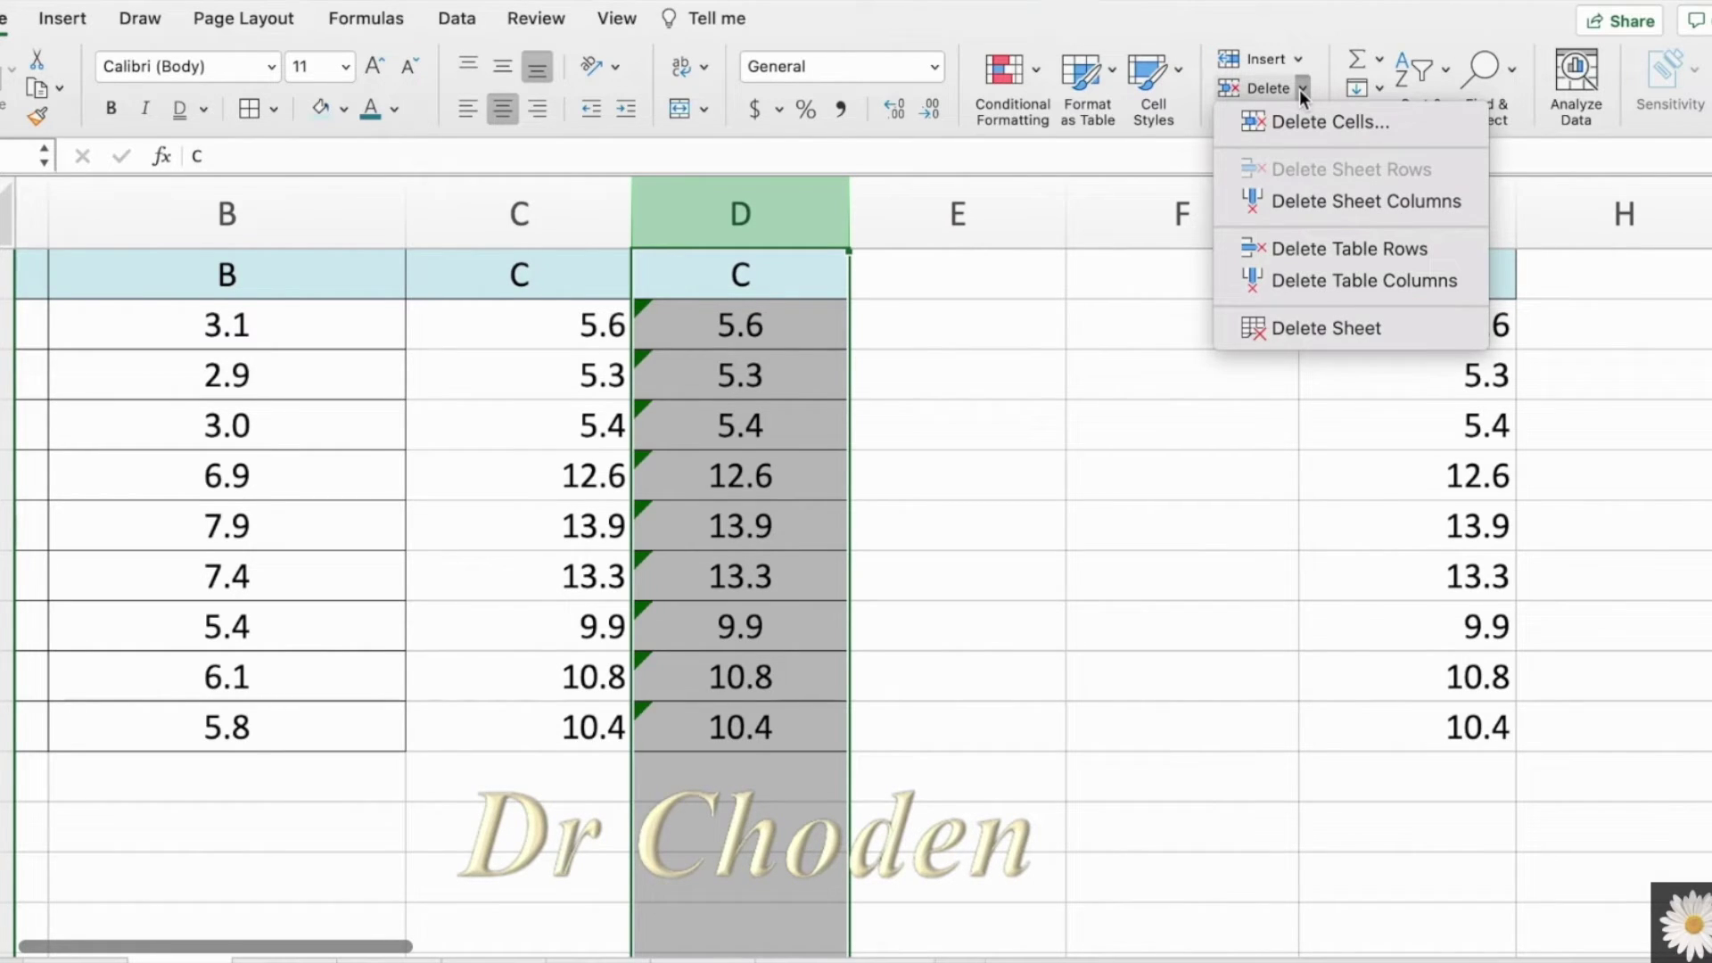
left_click(1319, 199)
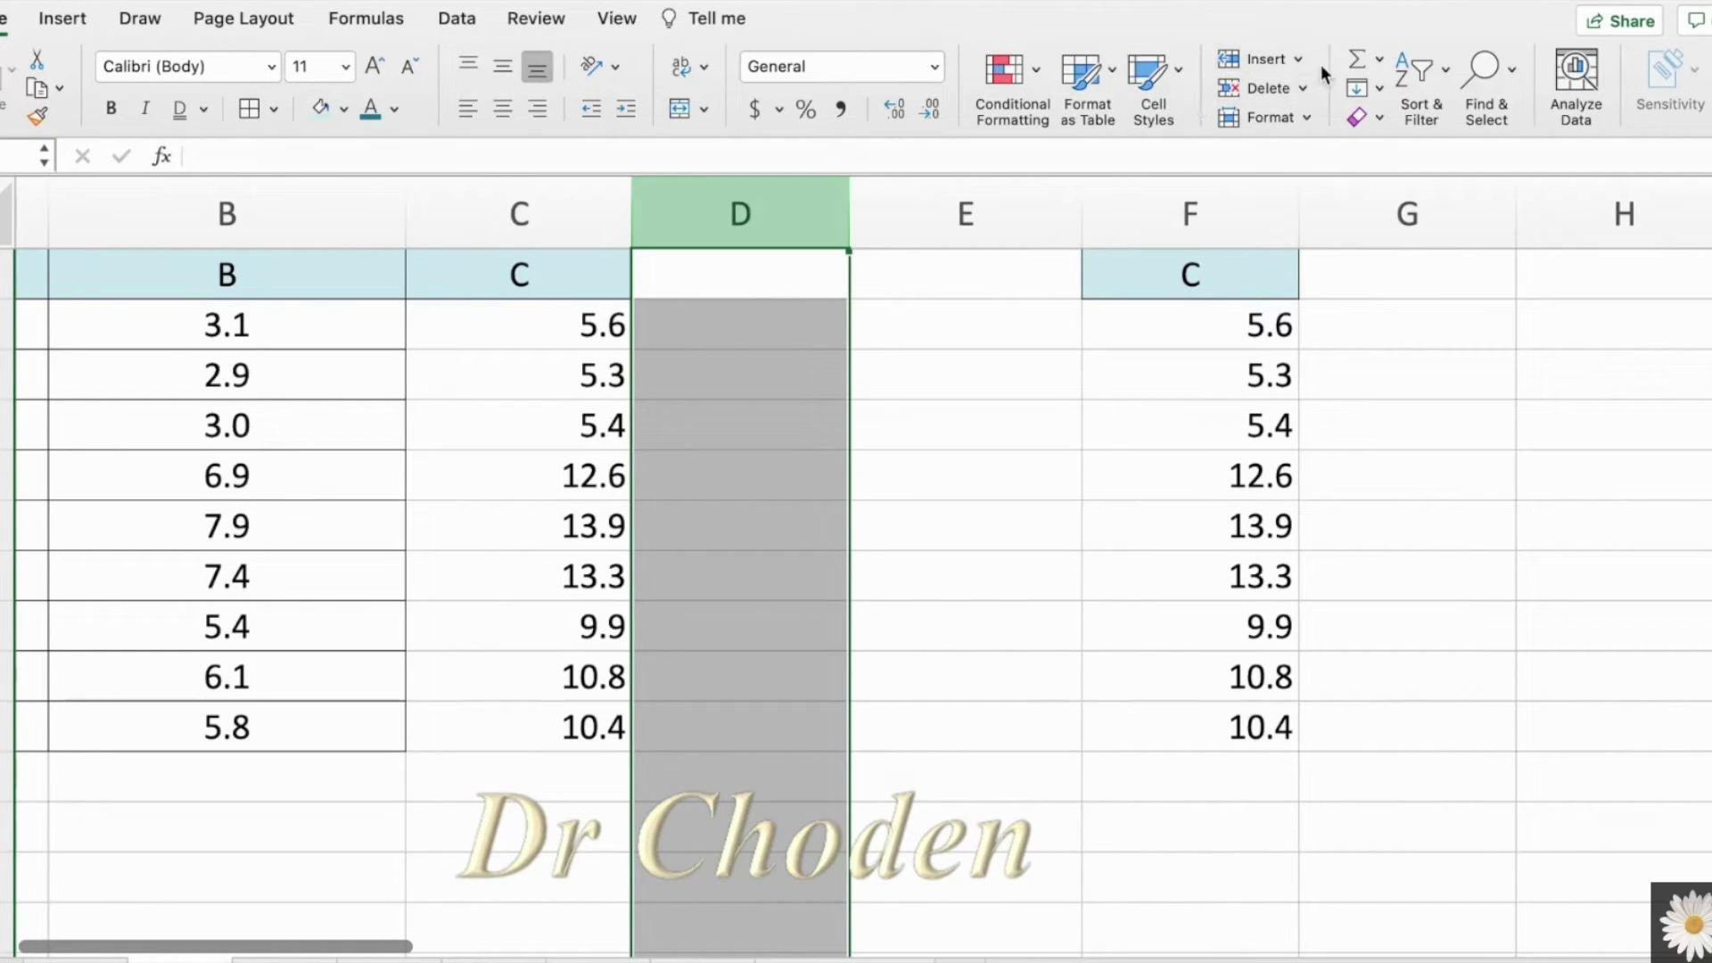
Insert a blank sheet column at column D
left_click(1298, 60)
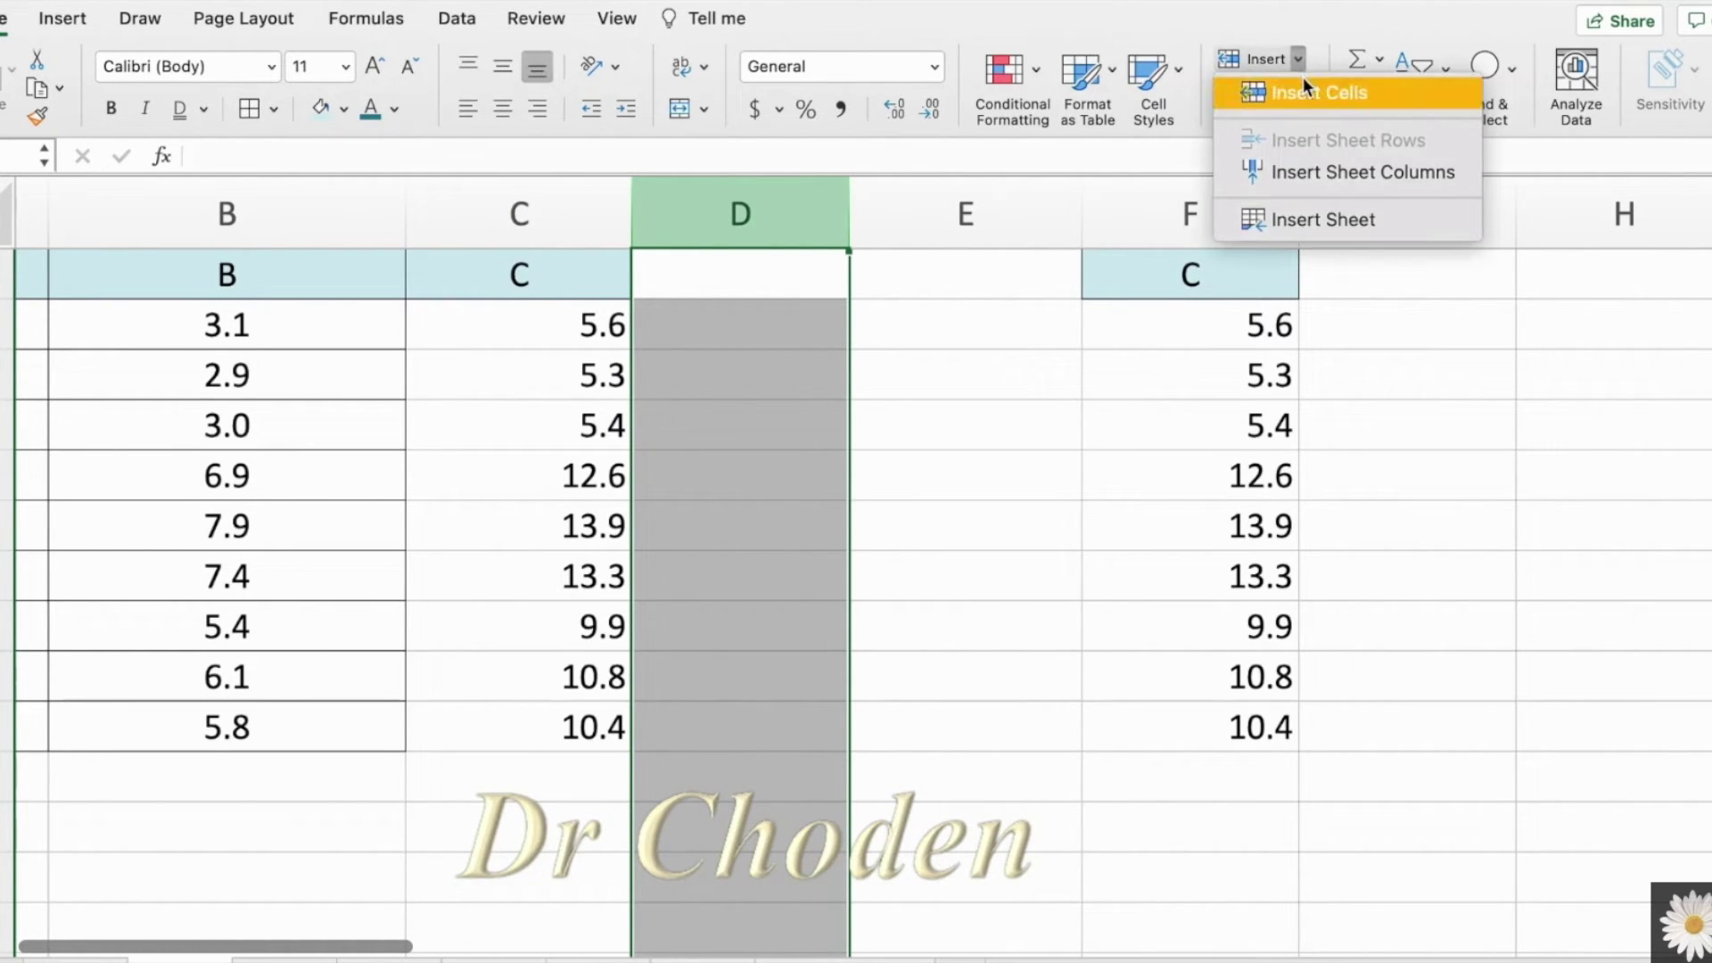
left_click(1293, 169)
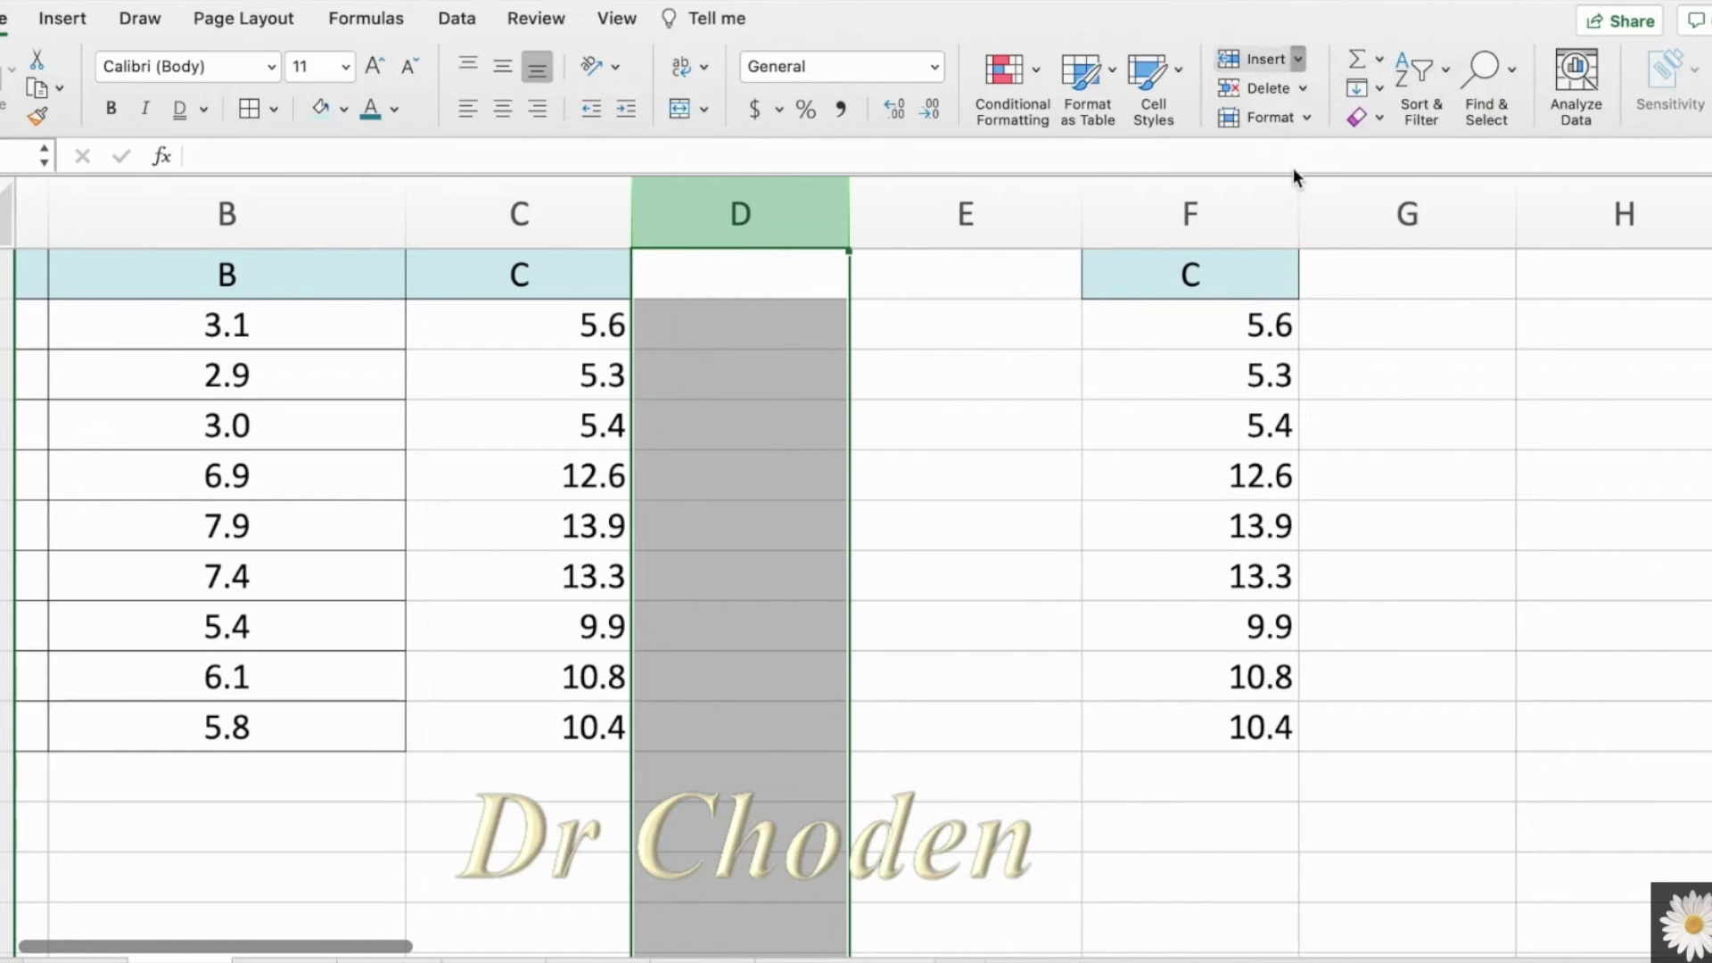
scroll(150, 517, "left", 5)
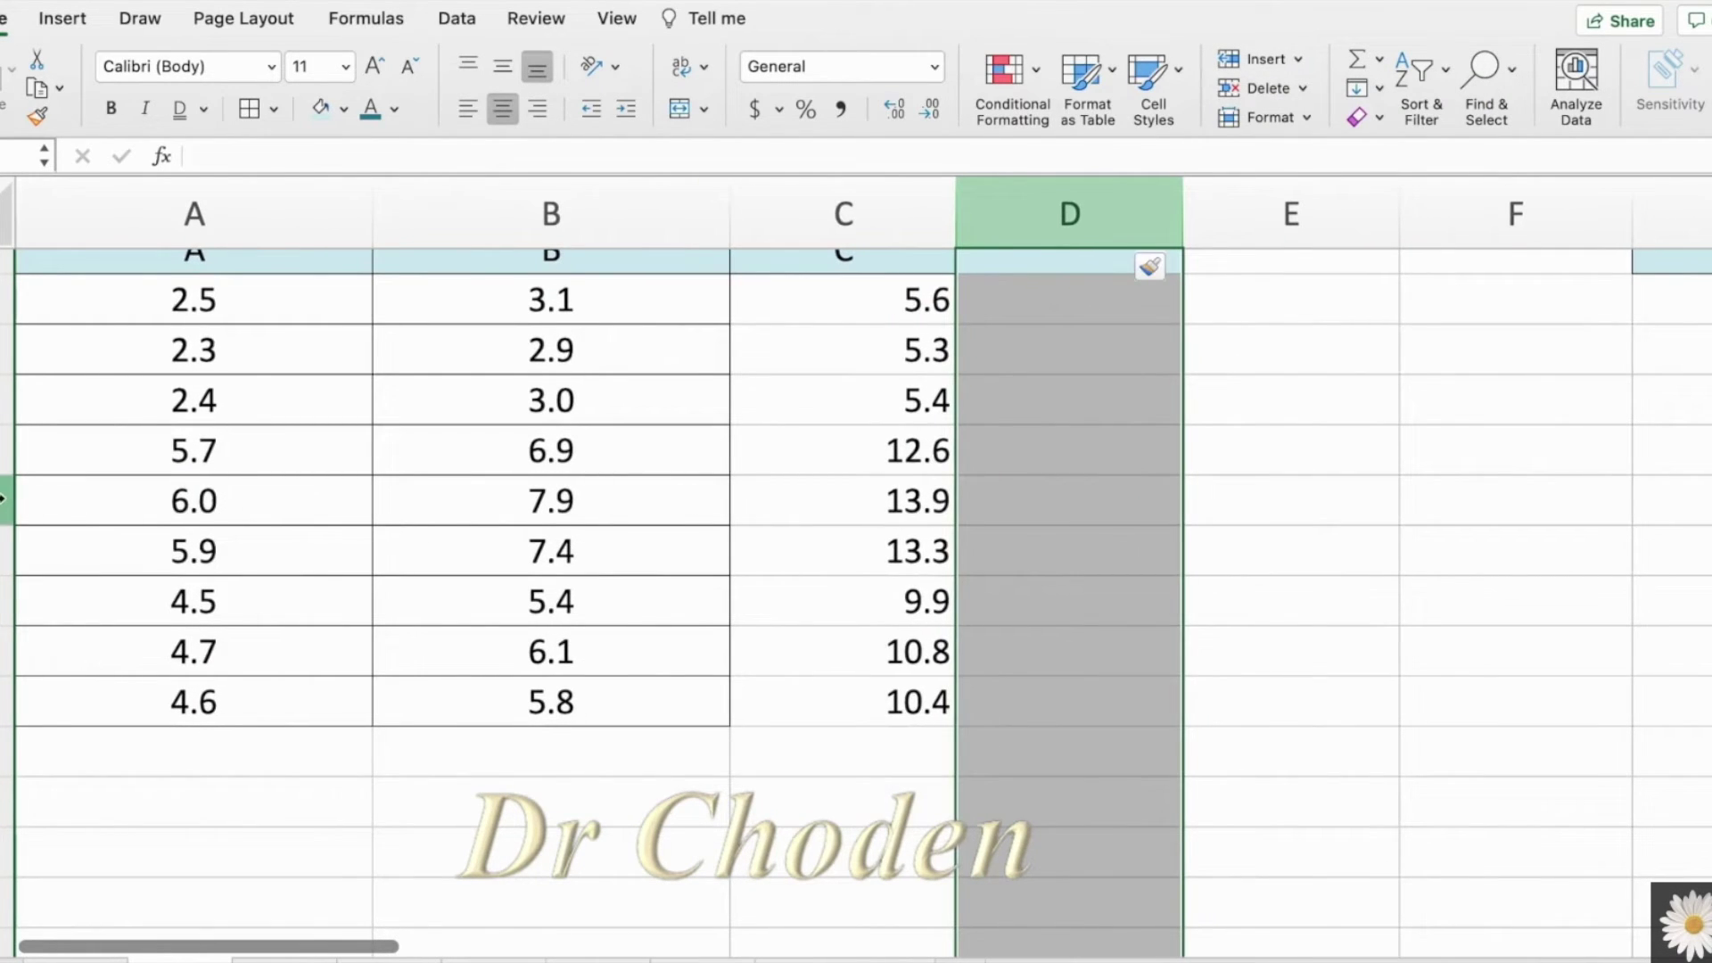
Insert a blank sheet row above row 6, which starts with 6.0
left_click(18, 501)
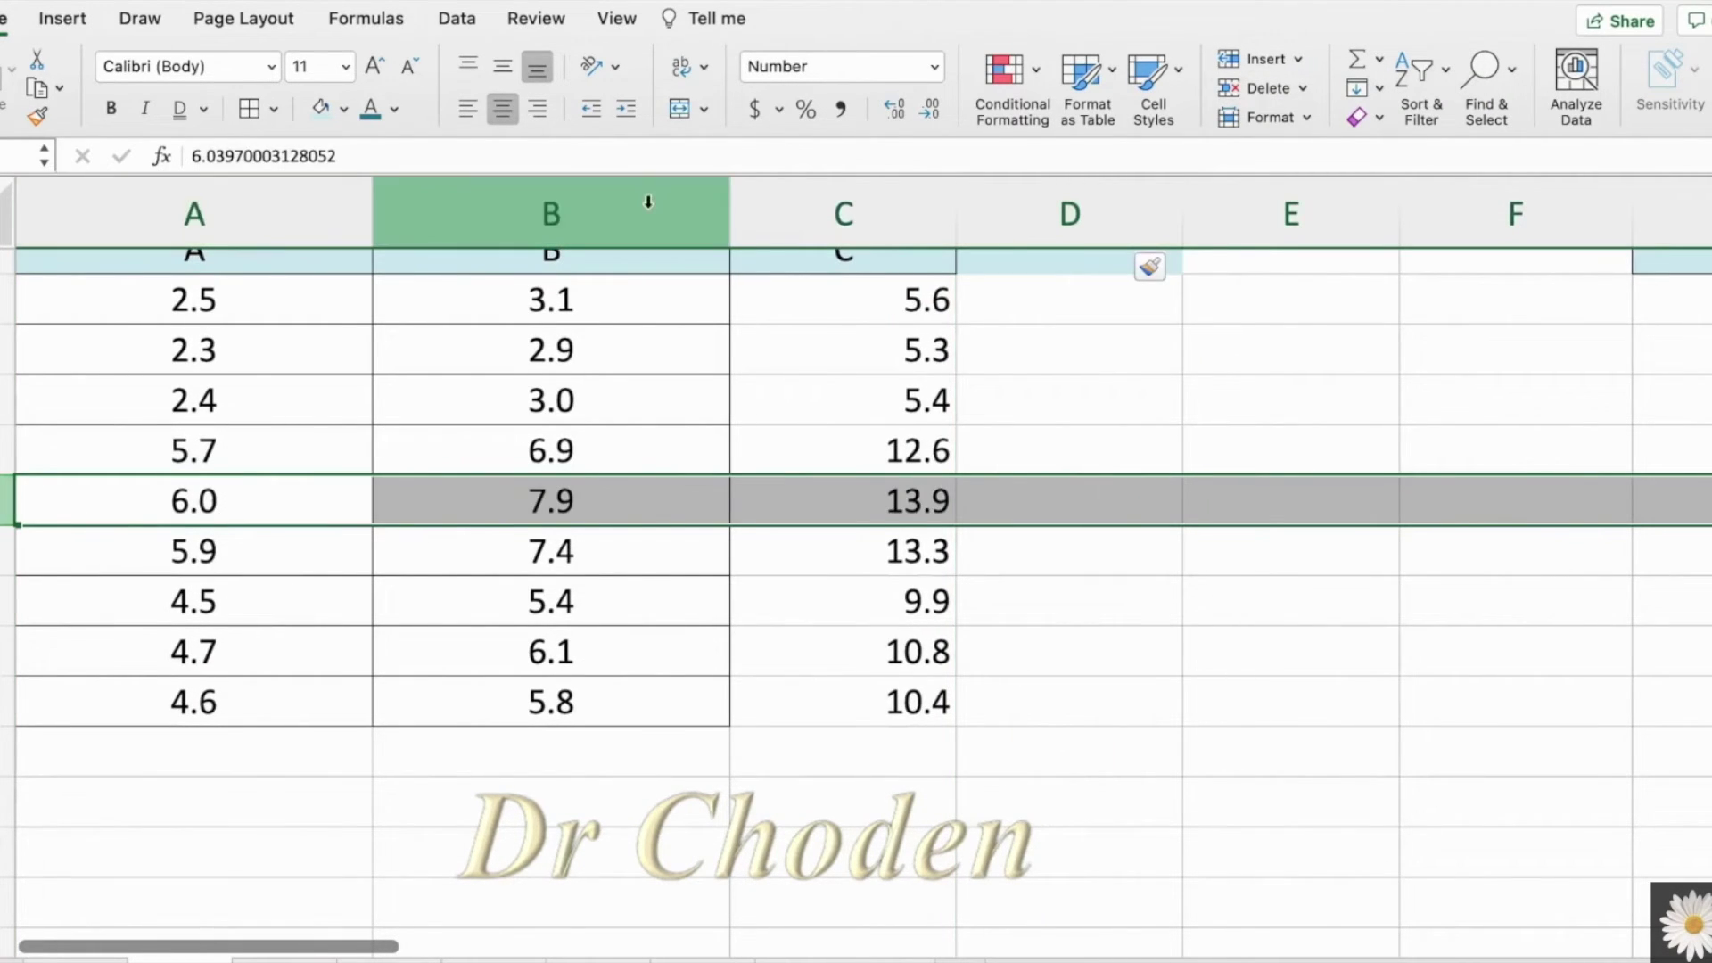
left_click(1297, 59)
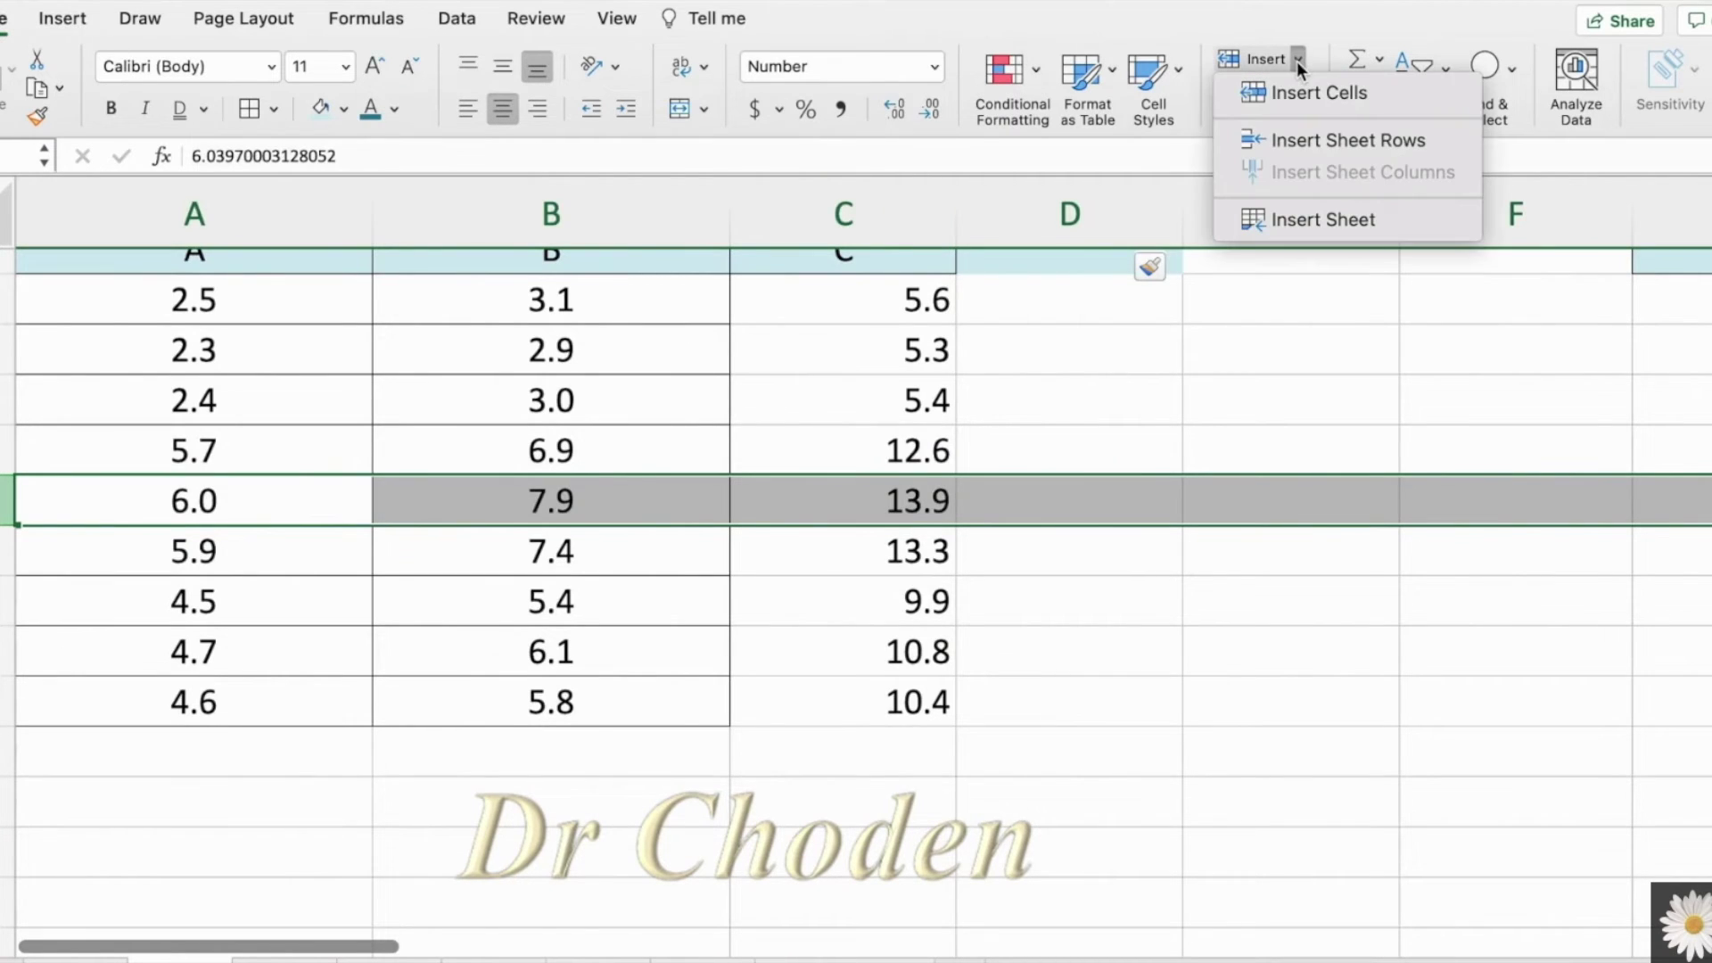
left_click(1317, 138)
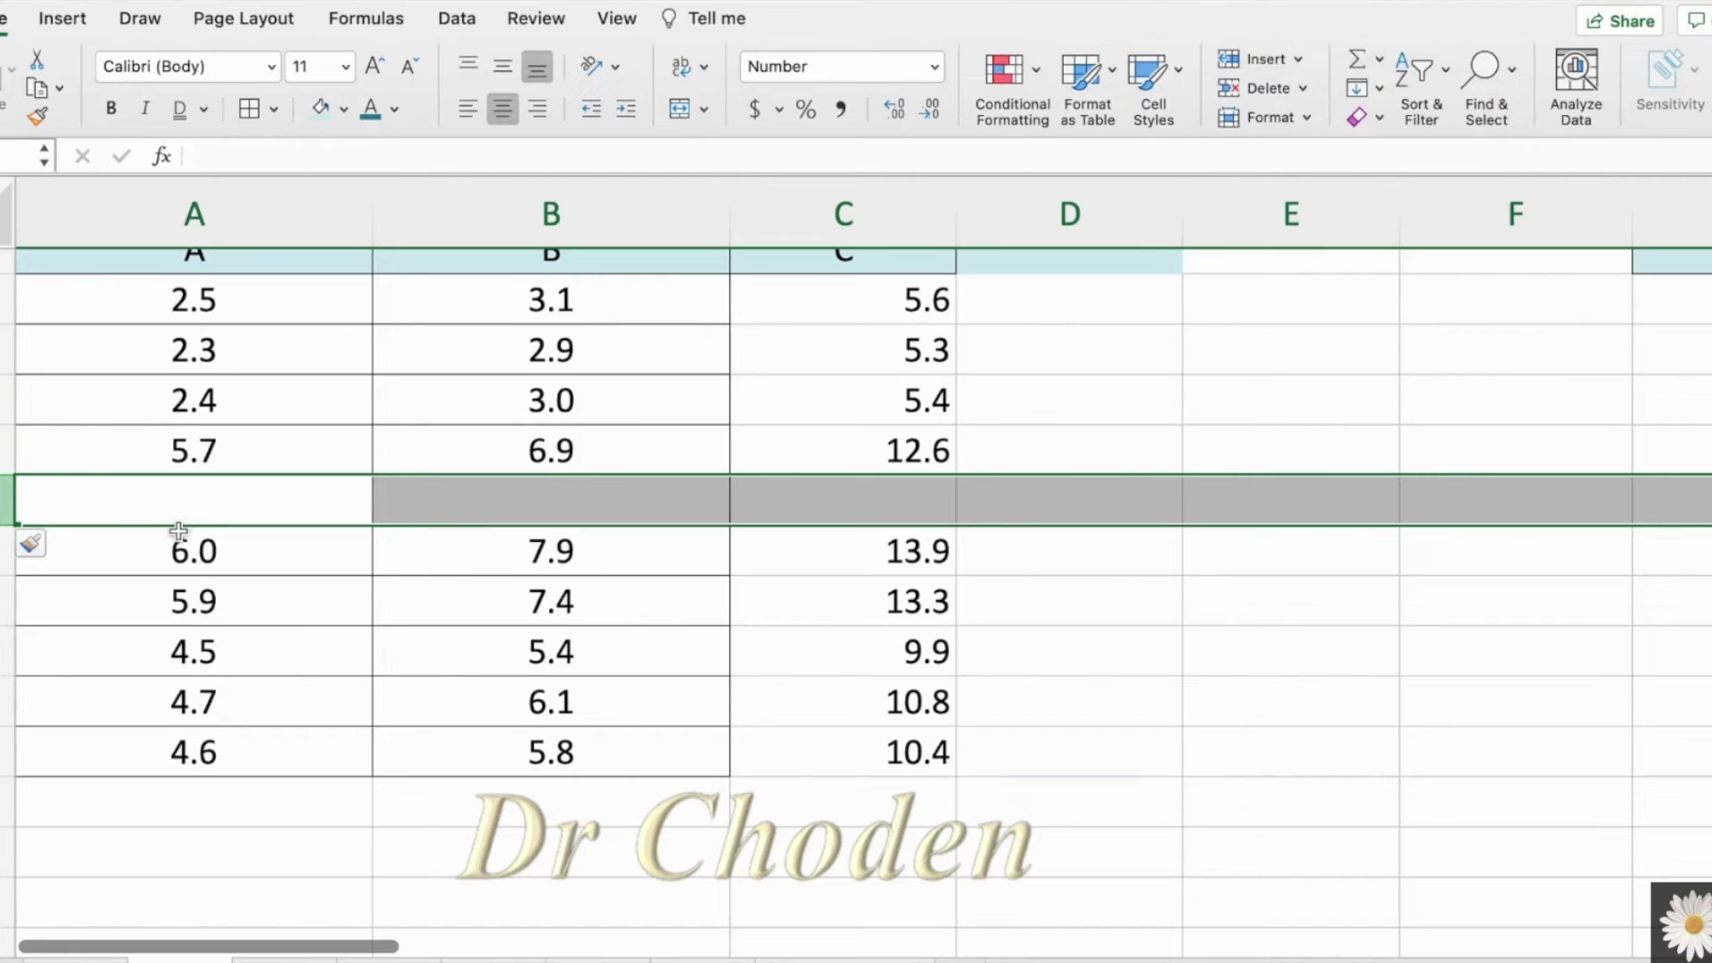
scroll(178, 531, "up", 1)
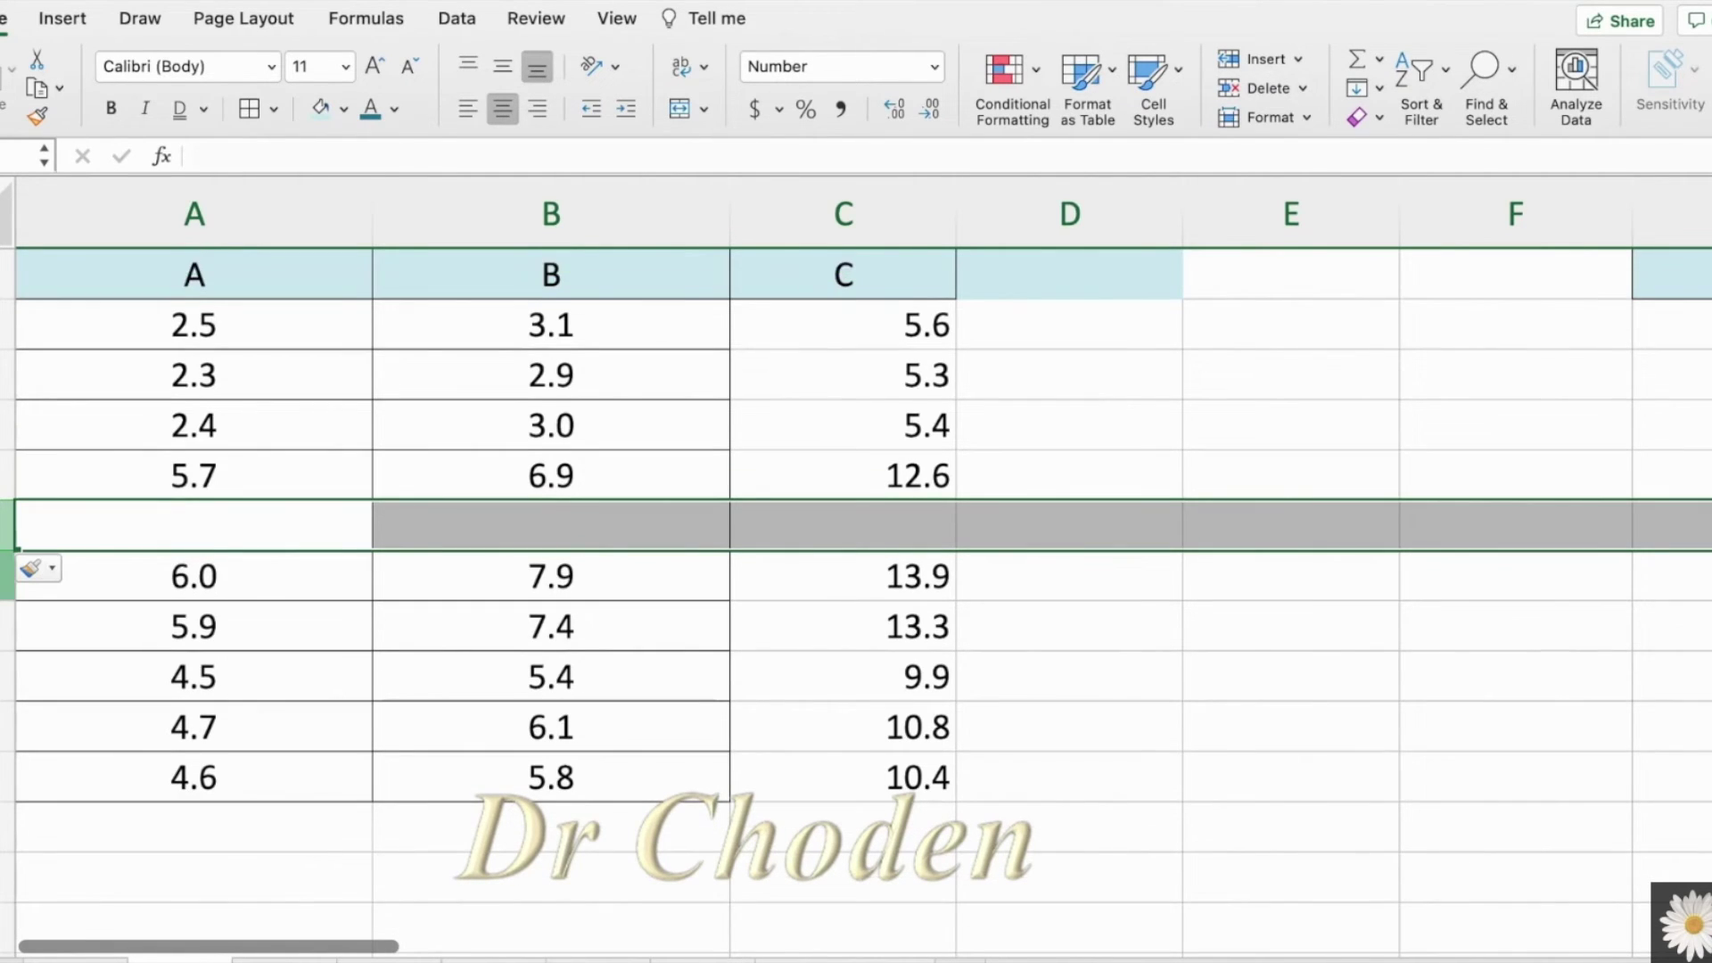
Delete the entire row 3, which starts with 2.3
left_click(7, 374)
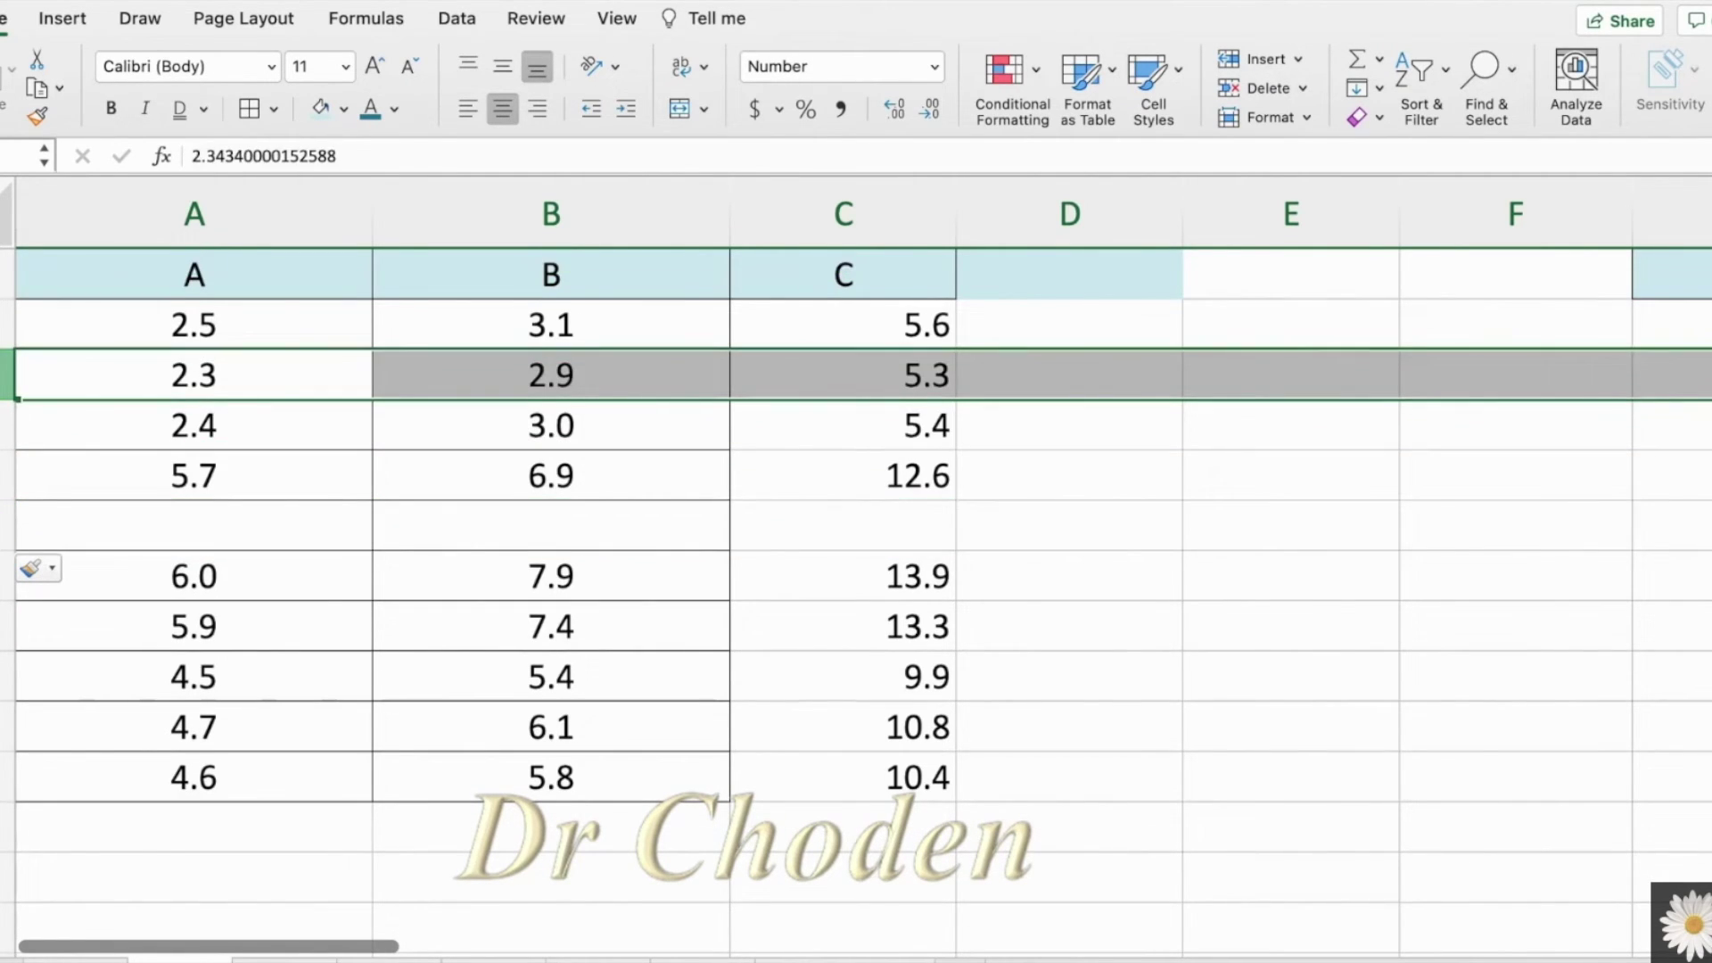
left_click(1304, 88)
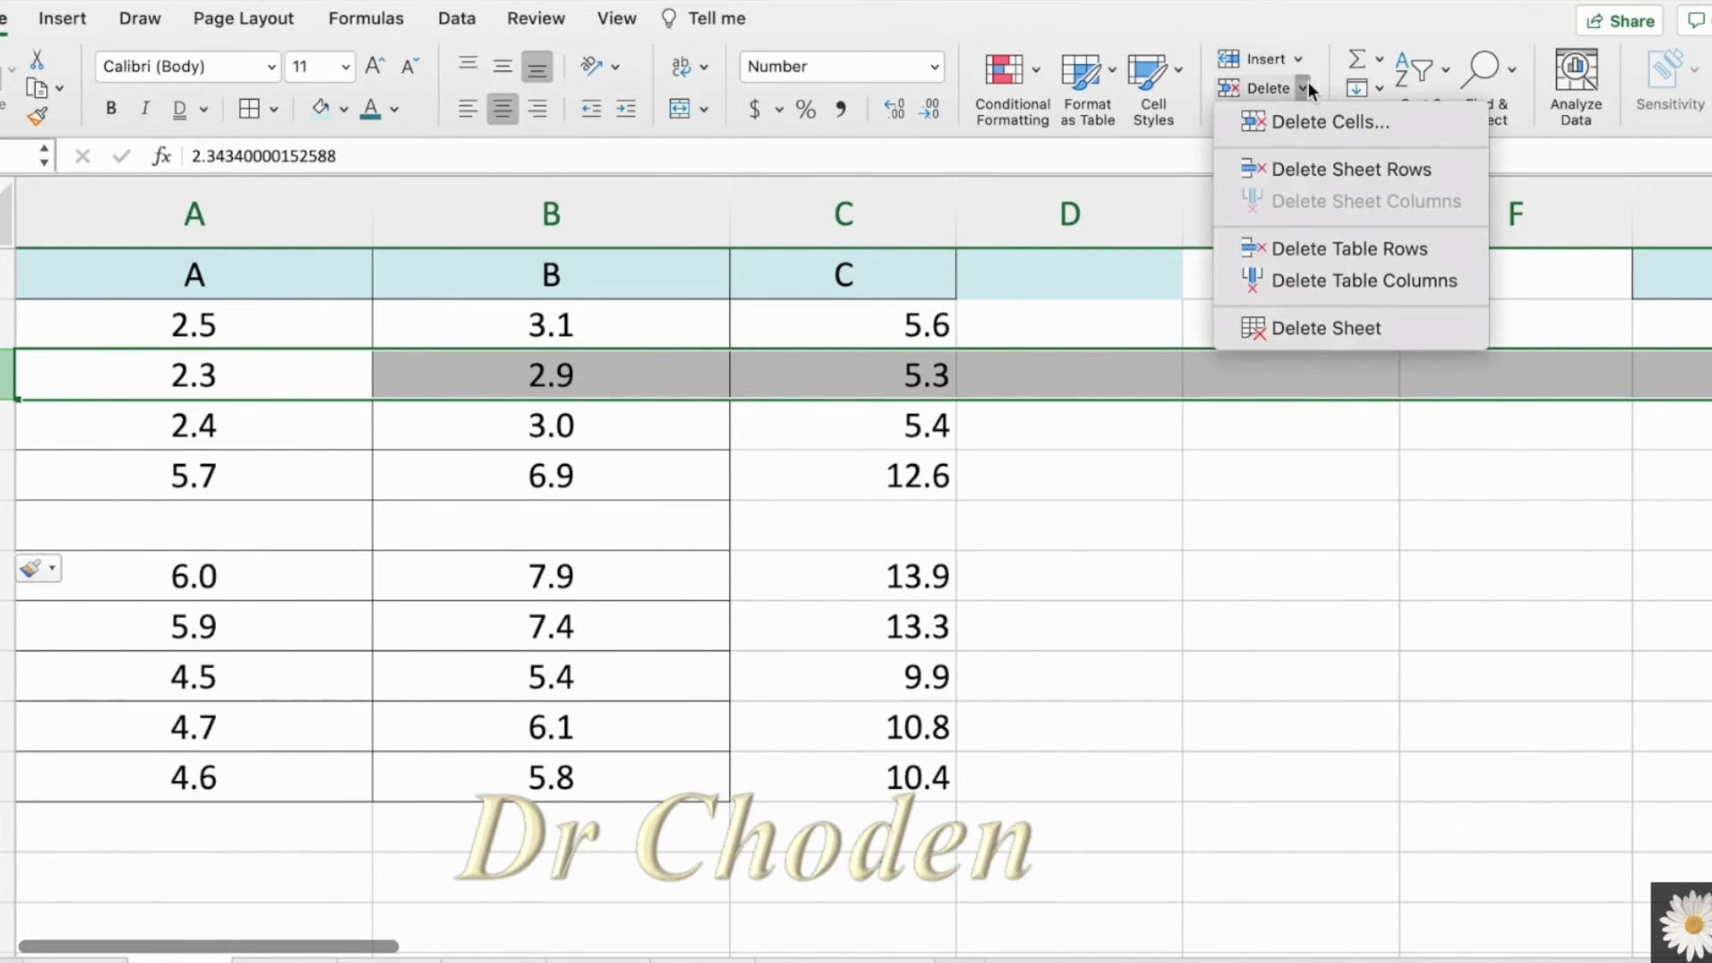
left_click(1348, 248)
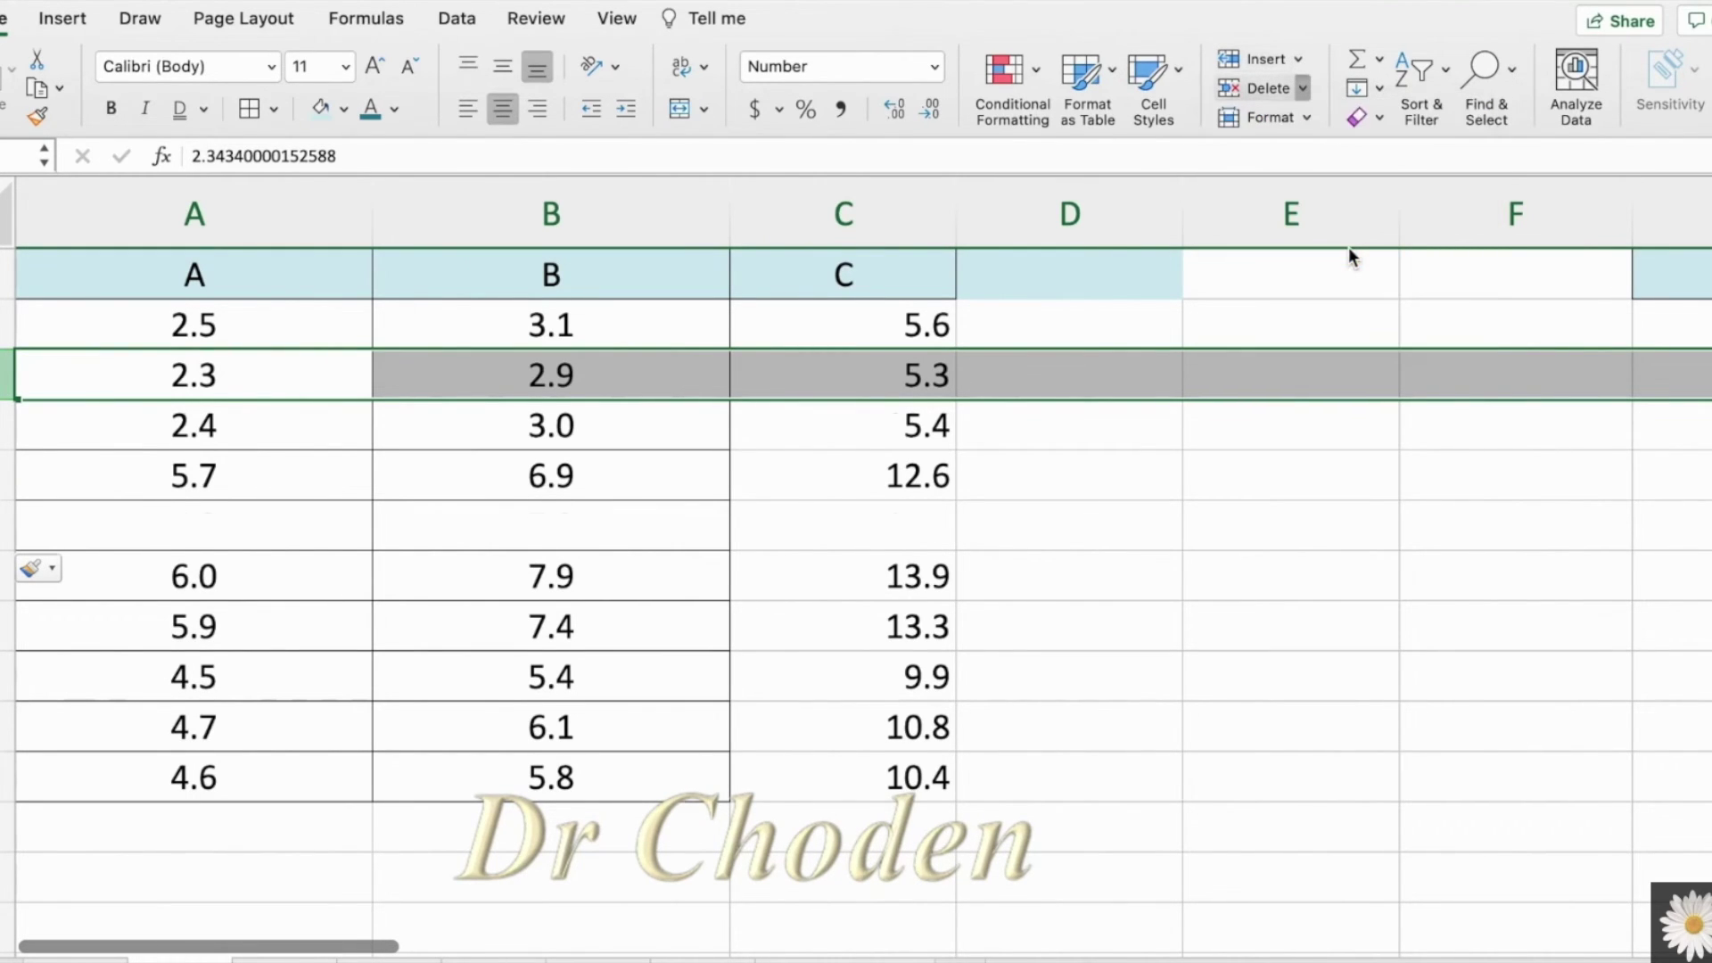
left_click(1305, 86)
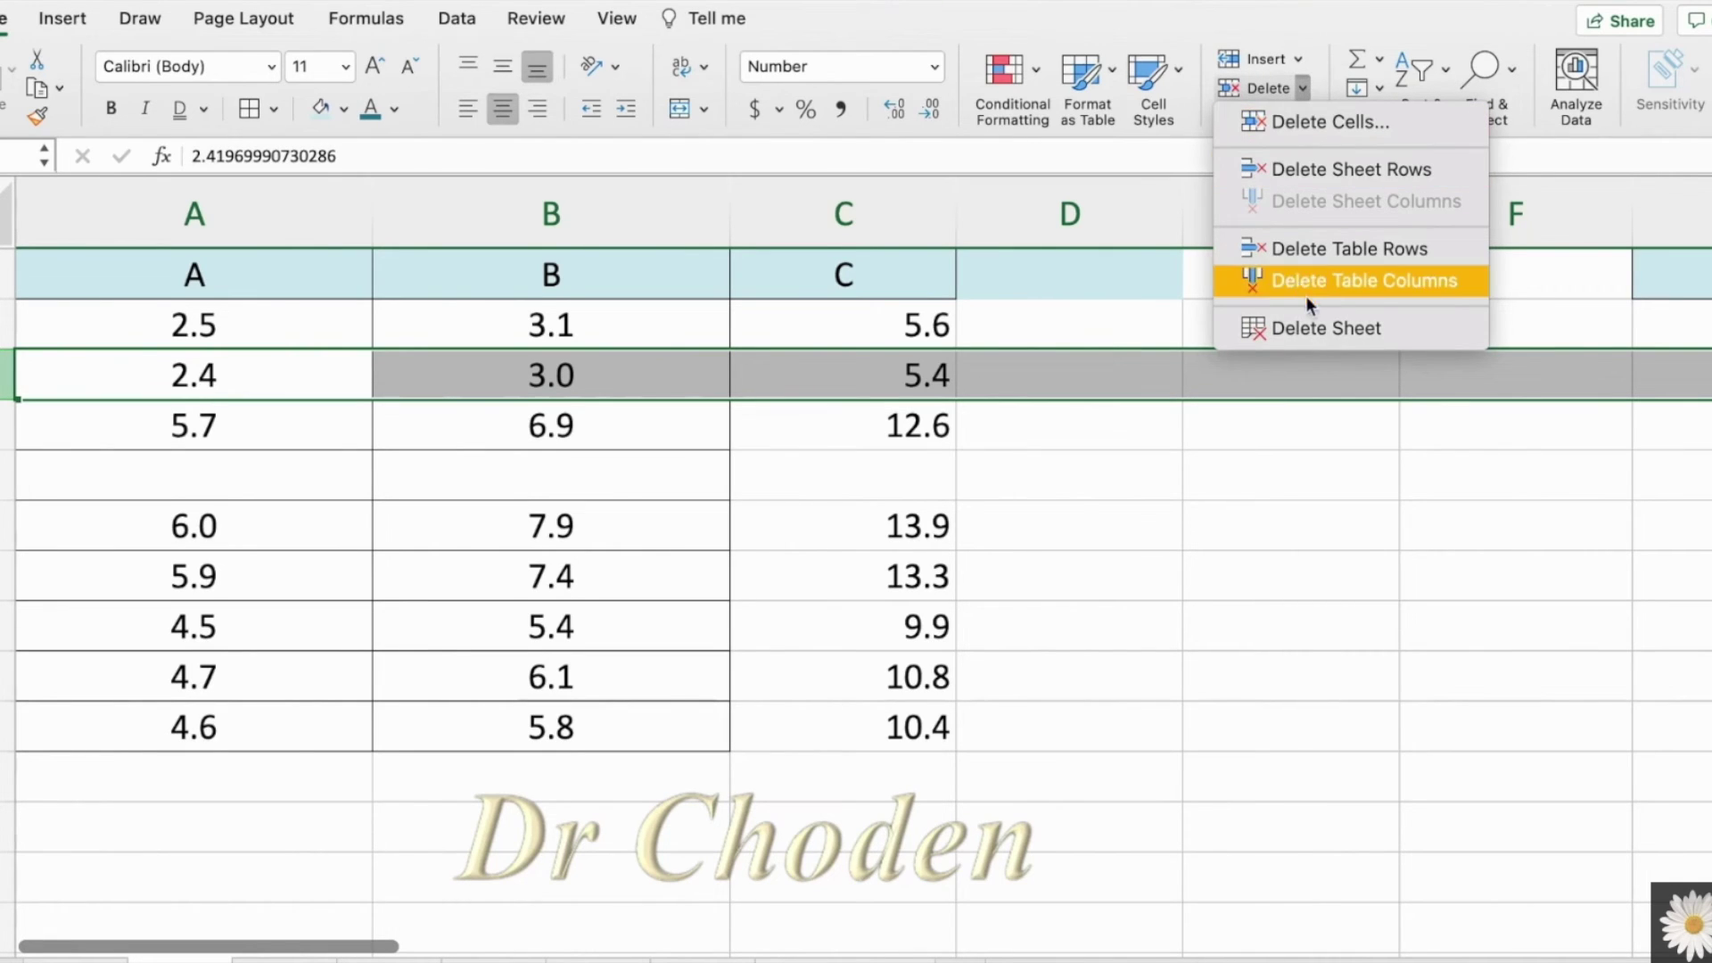
left_click(1077, 405)
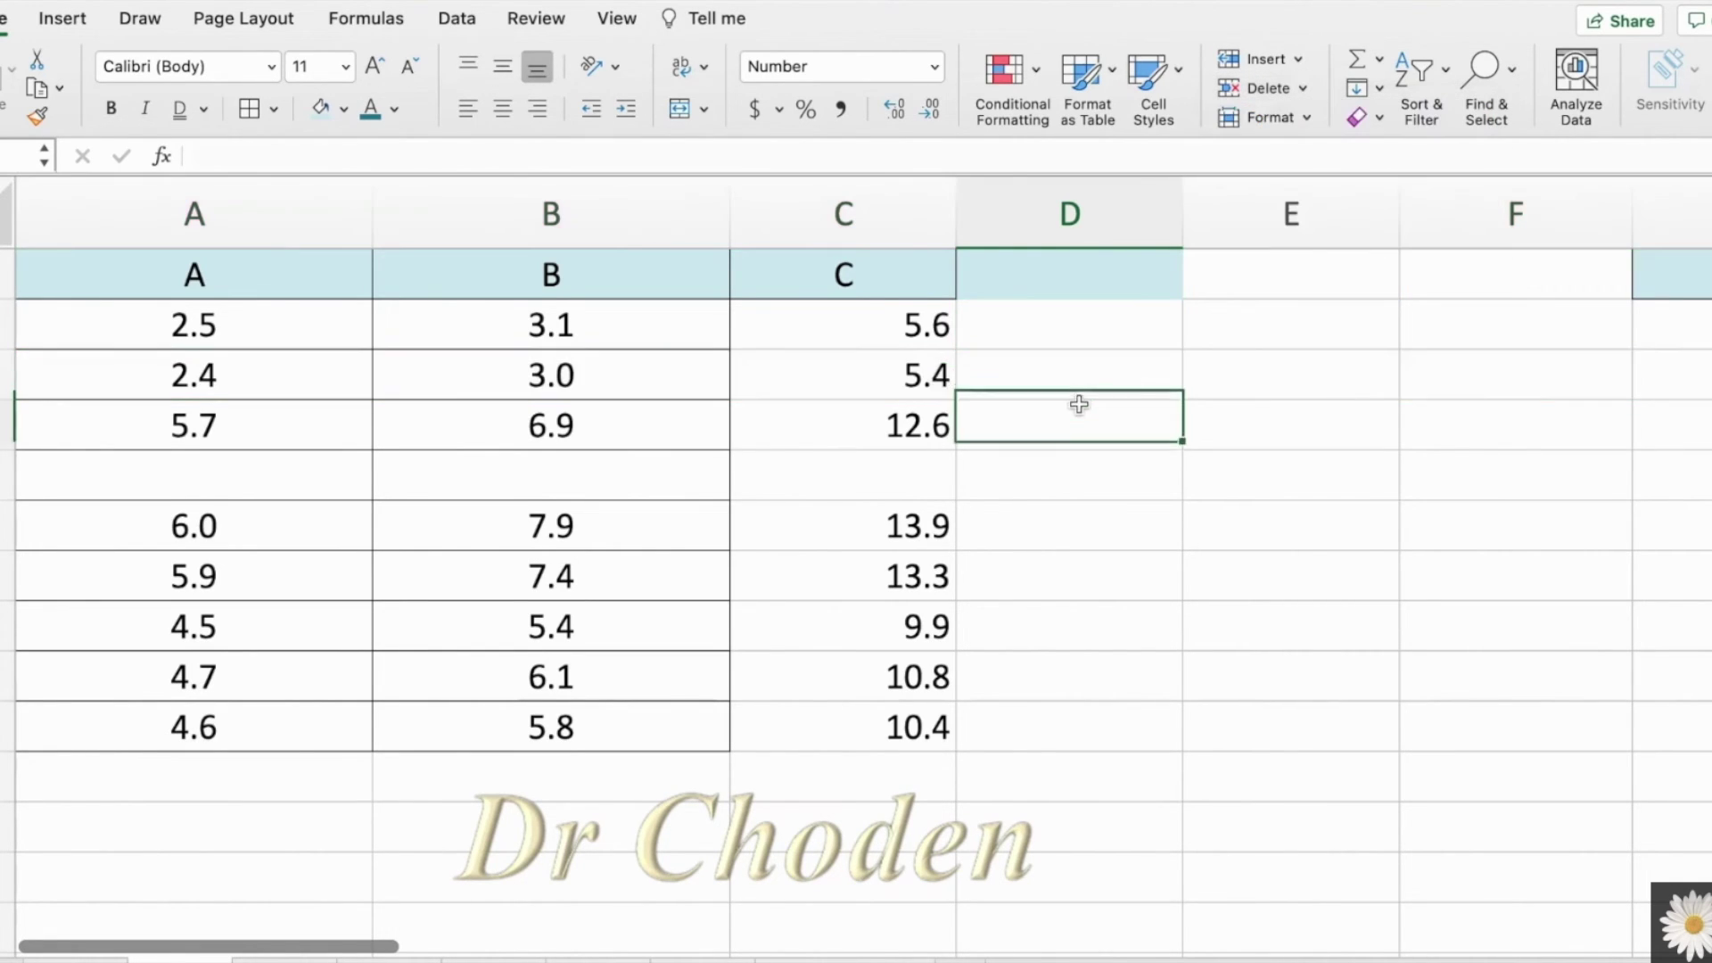
Insert a blank column before column C, between the B and C data
left_click(852, 203)
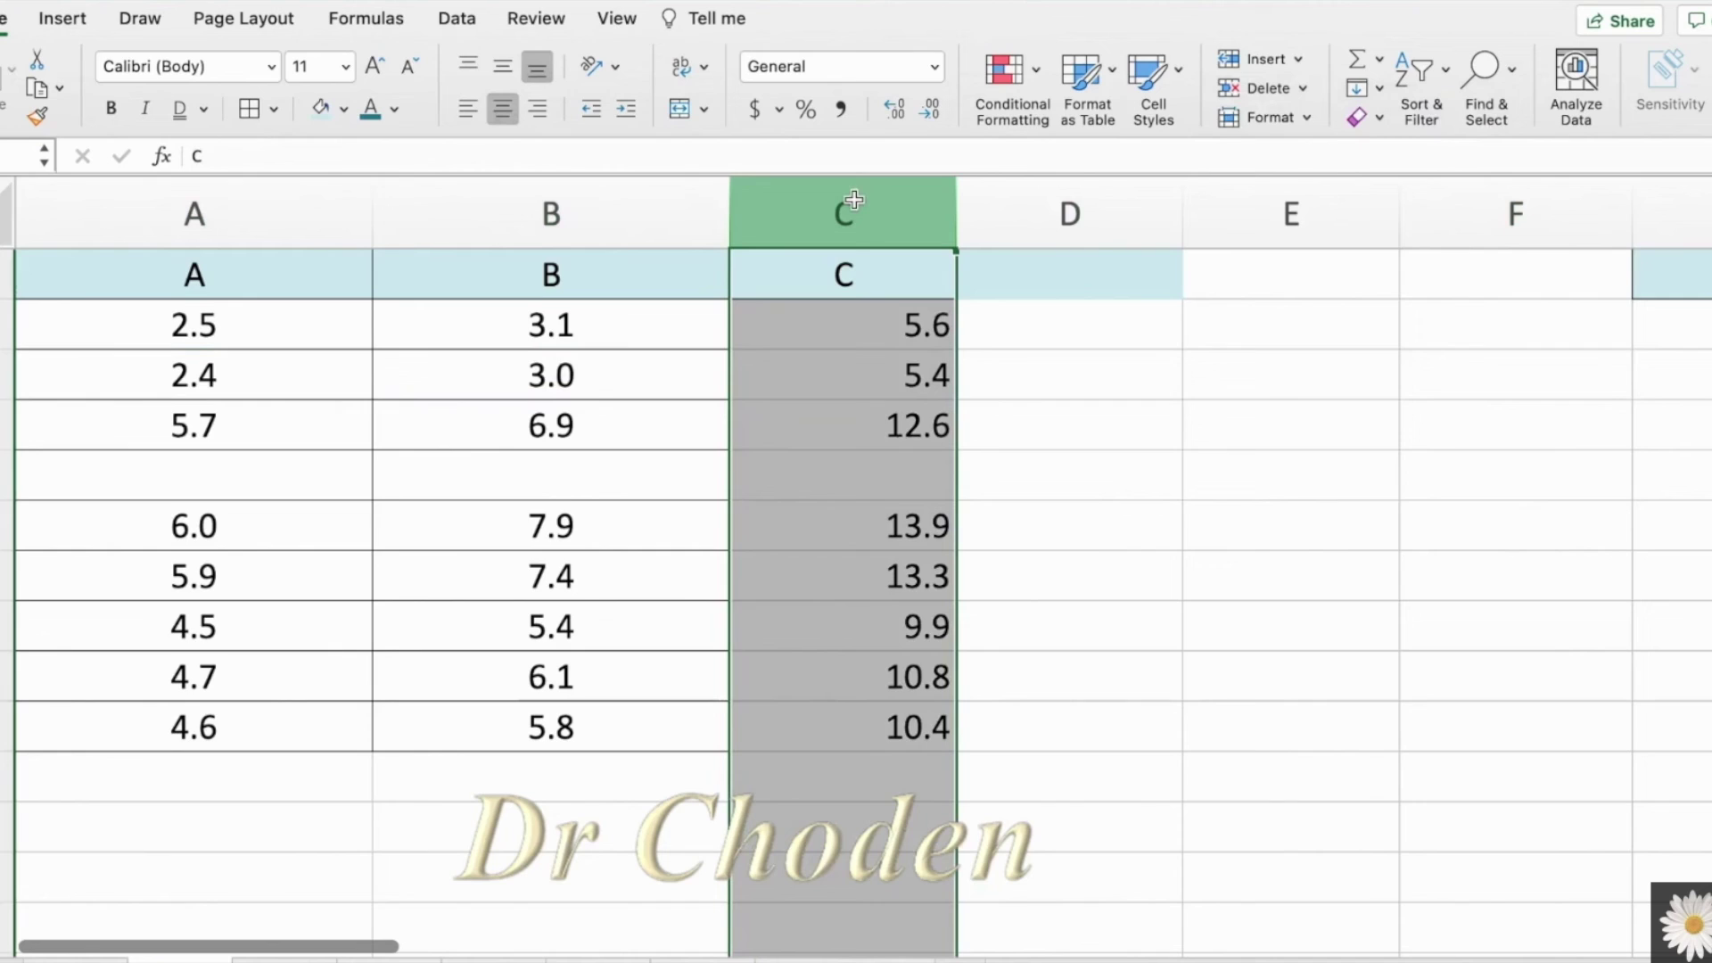
right_click(854, 199)
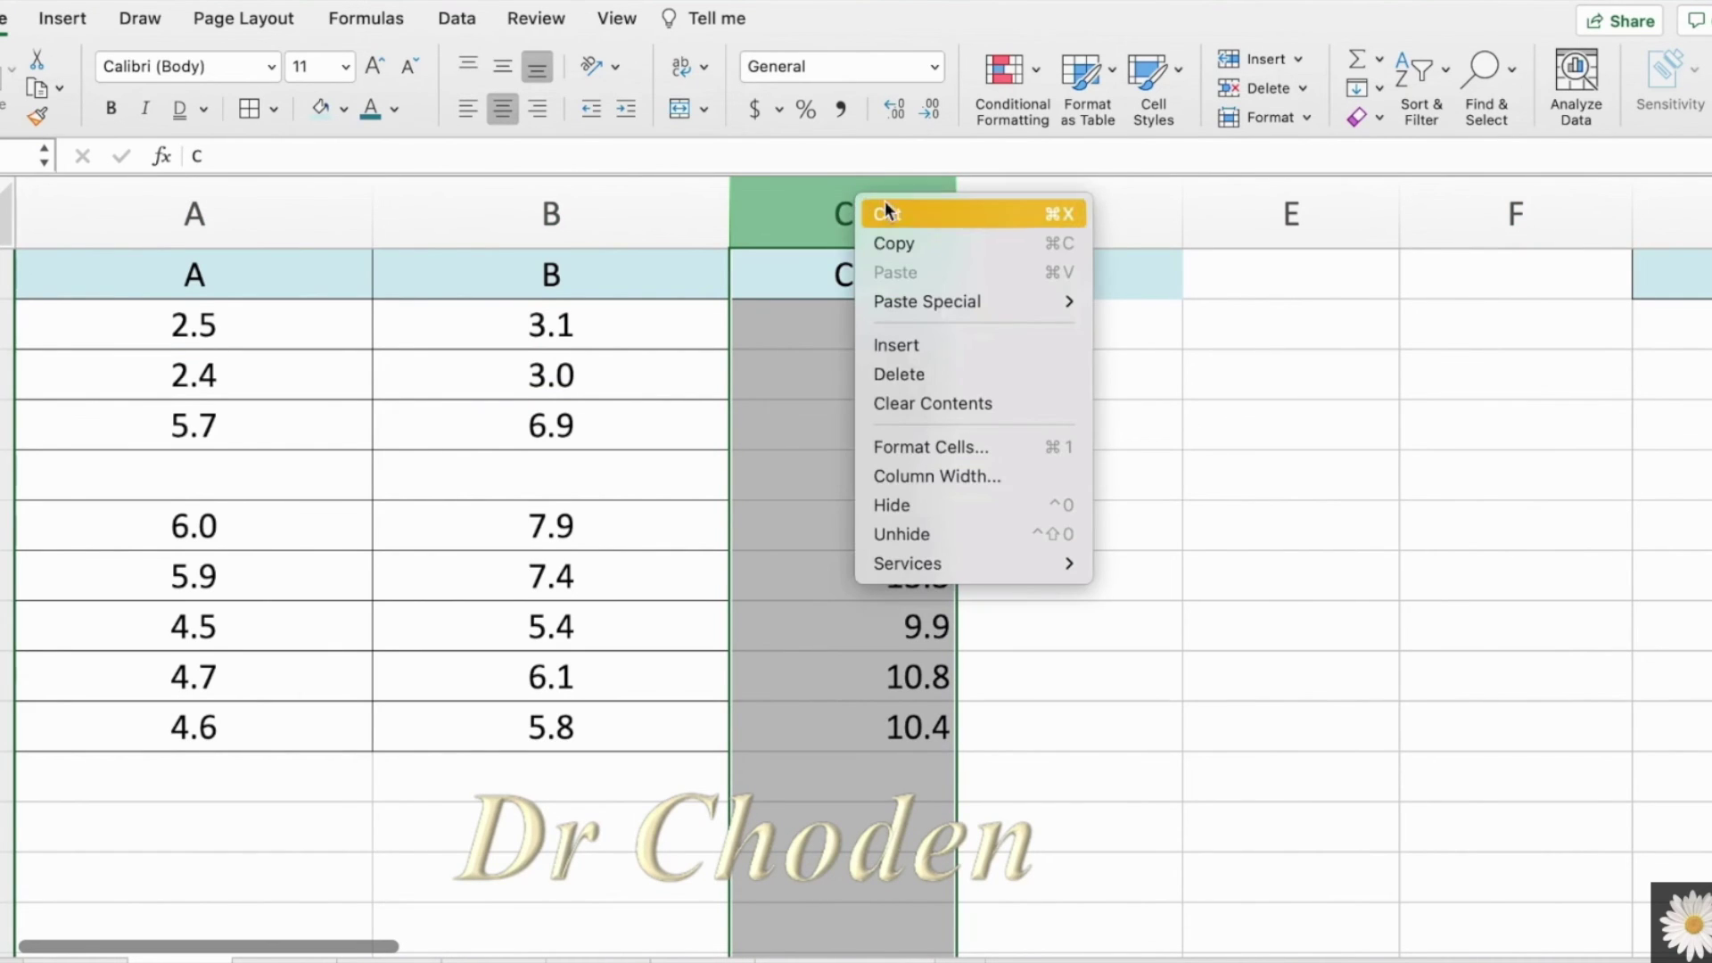
left_click(911, 340)
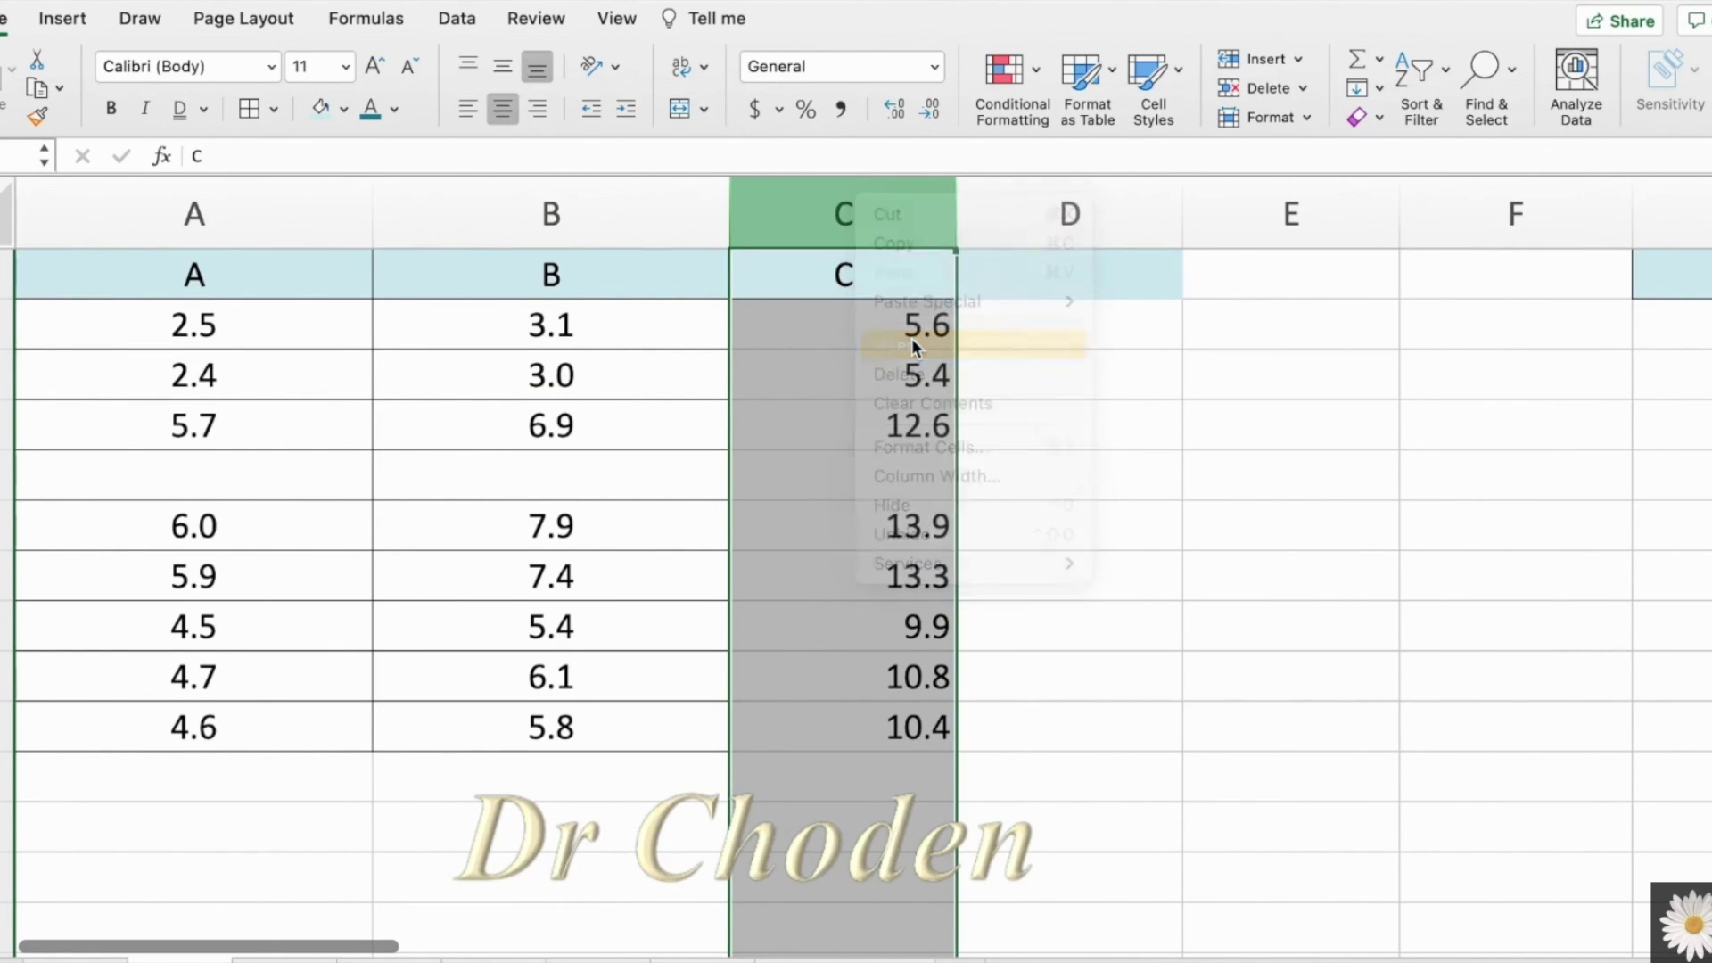
left_click(613, 560)
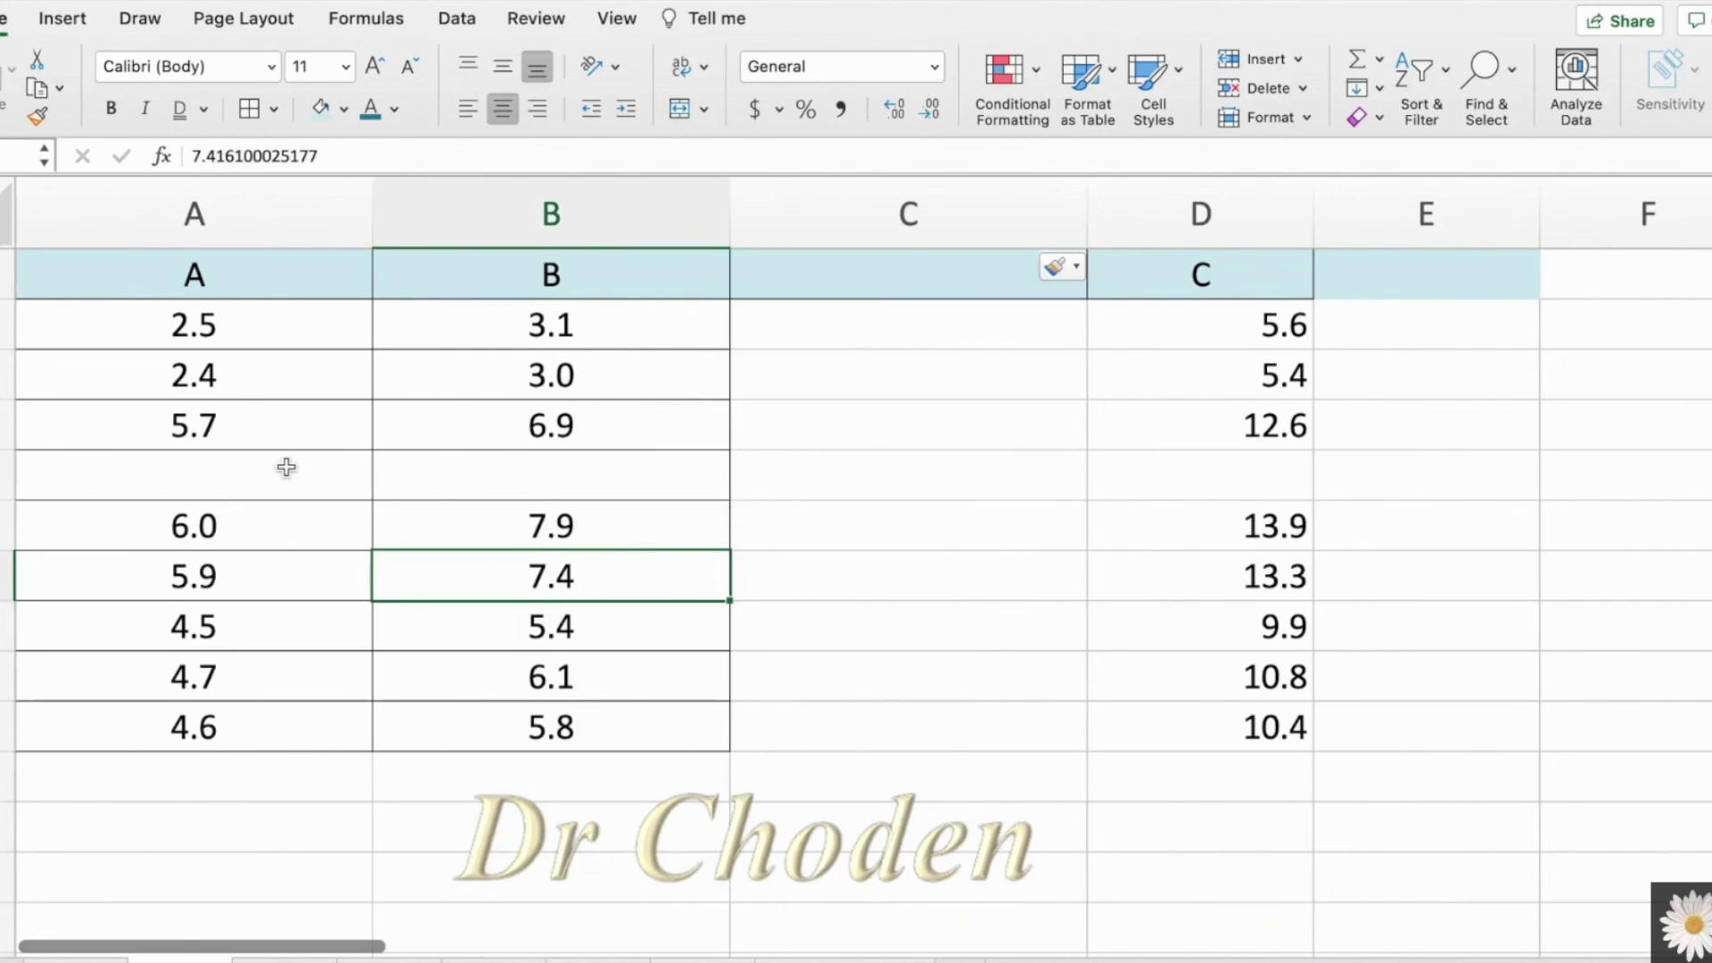
Insert a blank row above row 3, which starts with 2.4
left_click(6, 374)
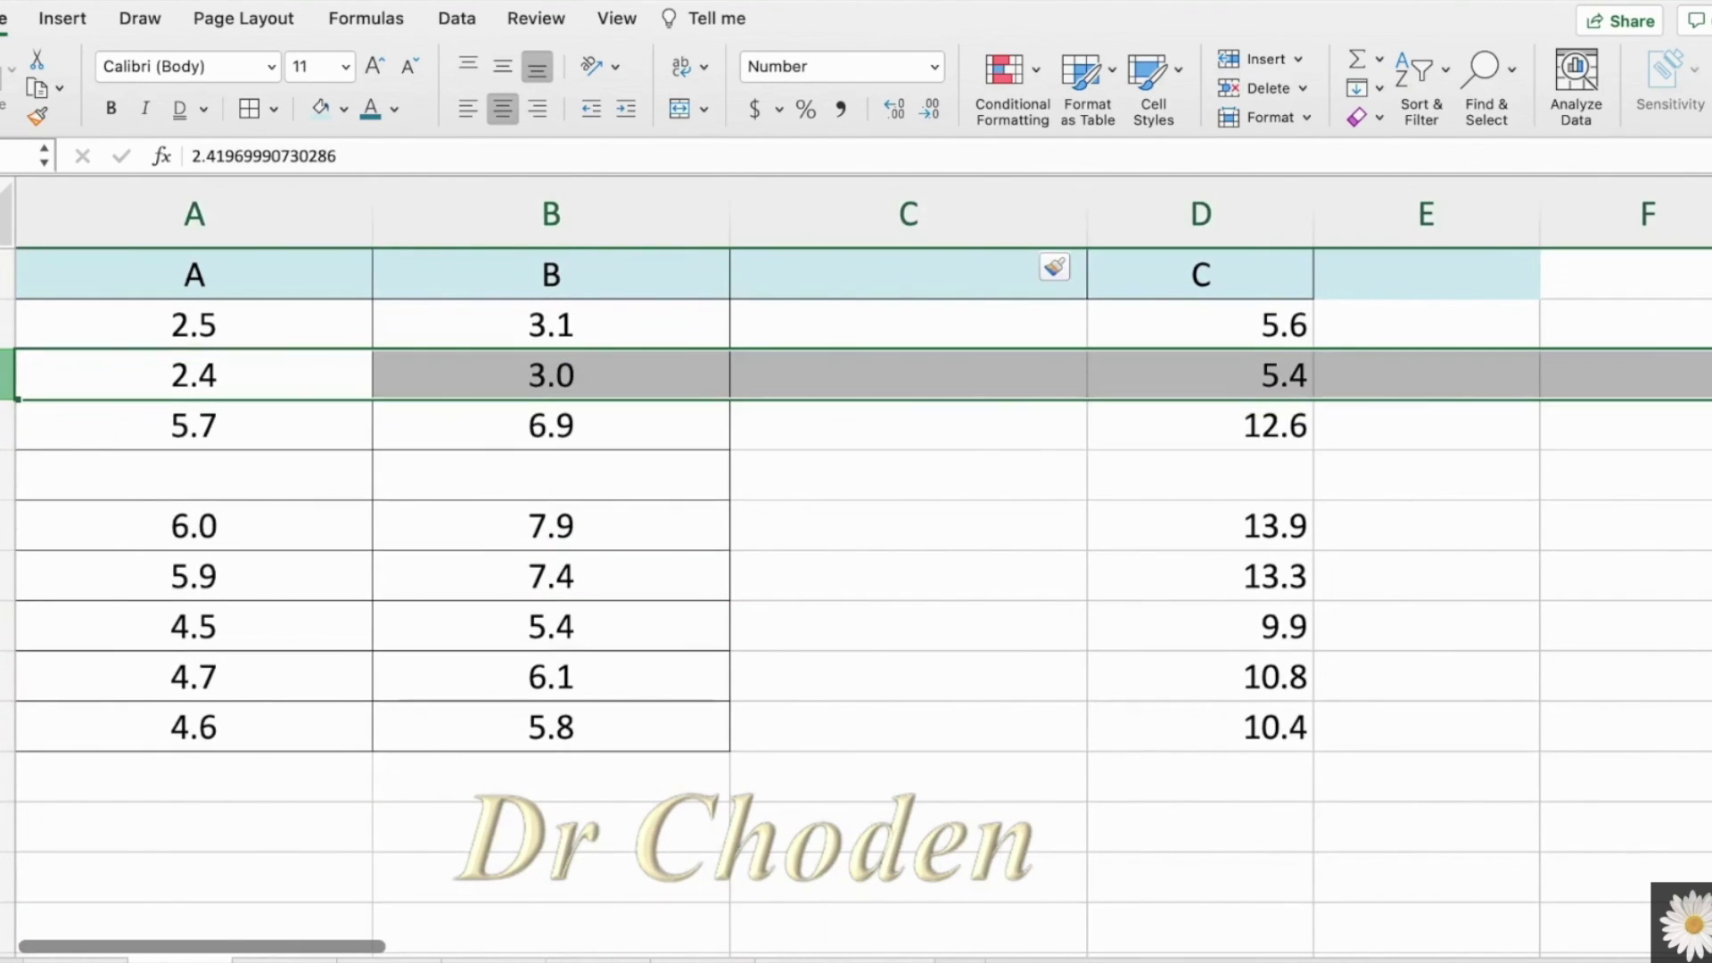
right_click(7, 374)
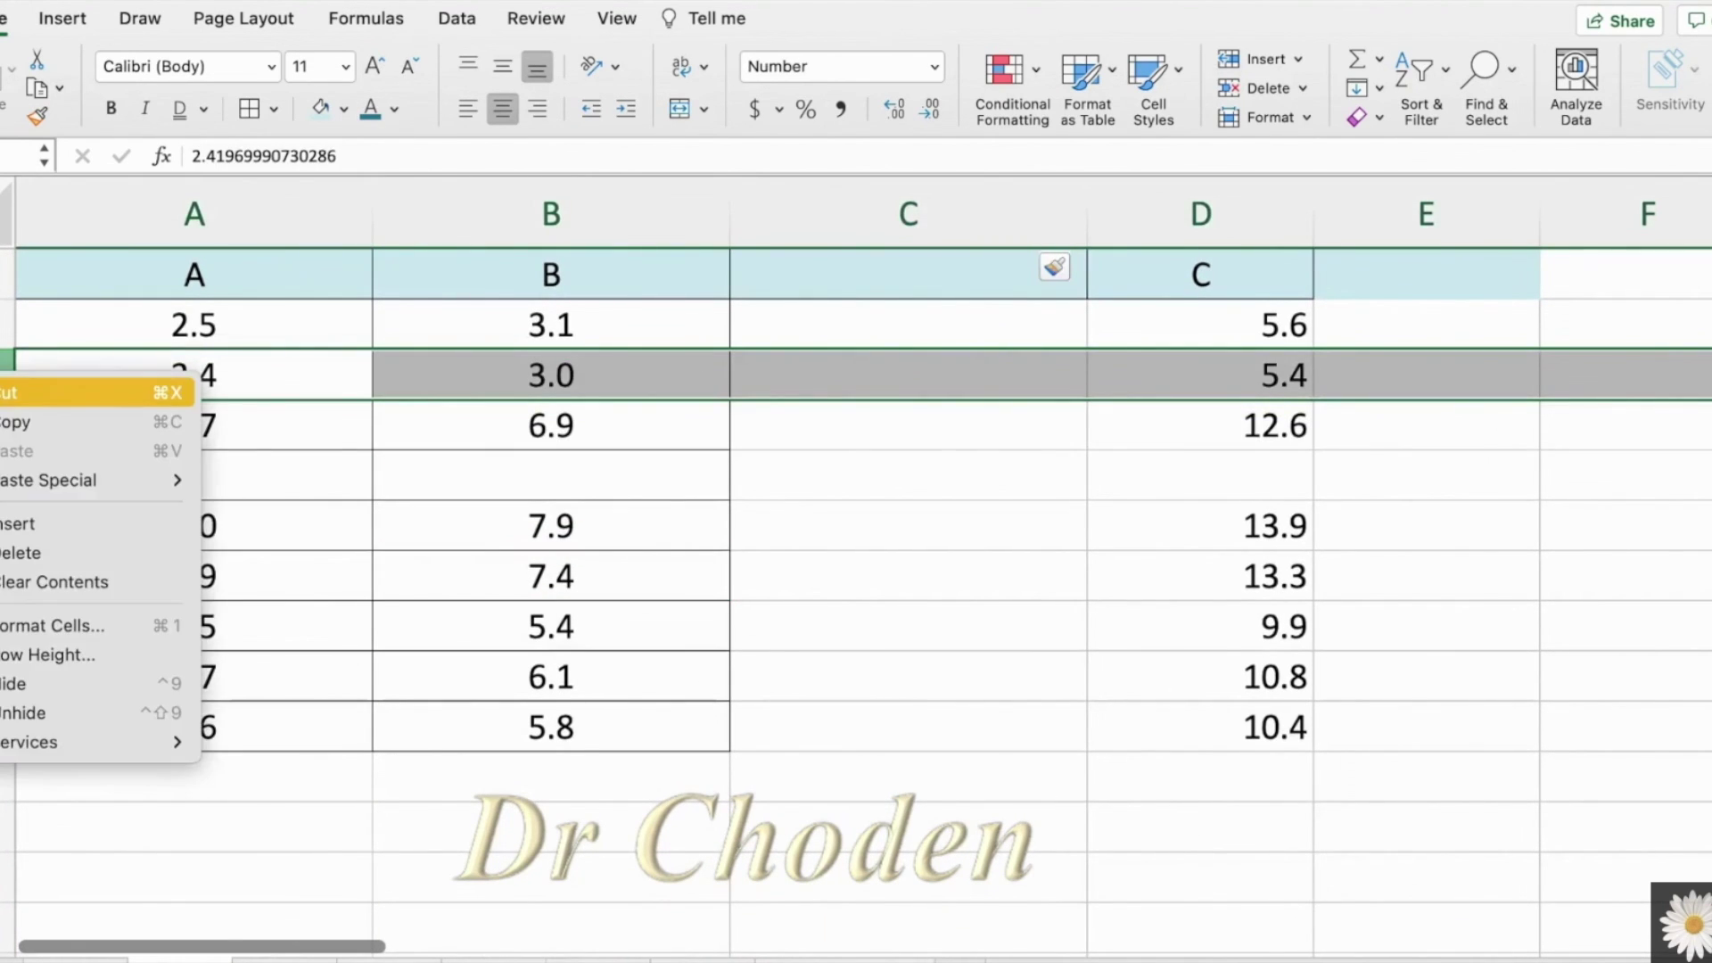
left_click(35, 524)
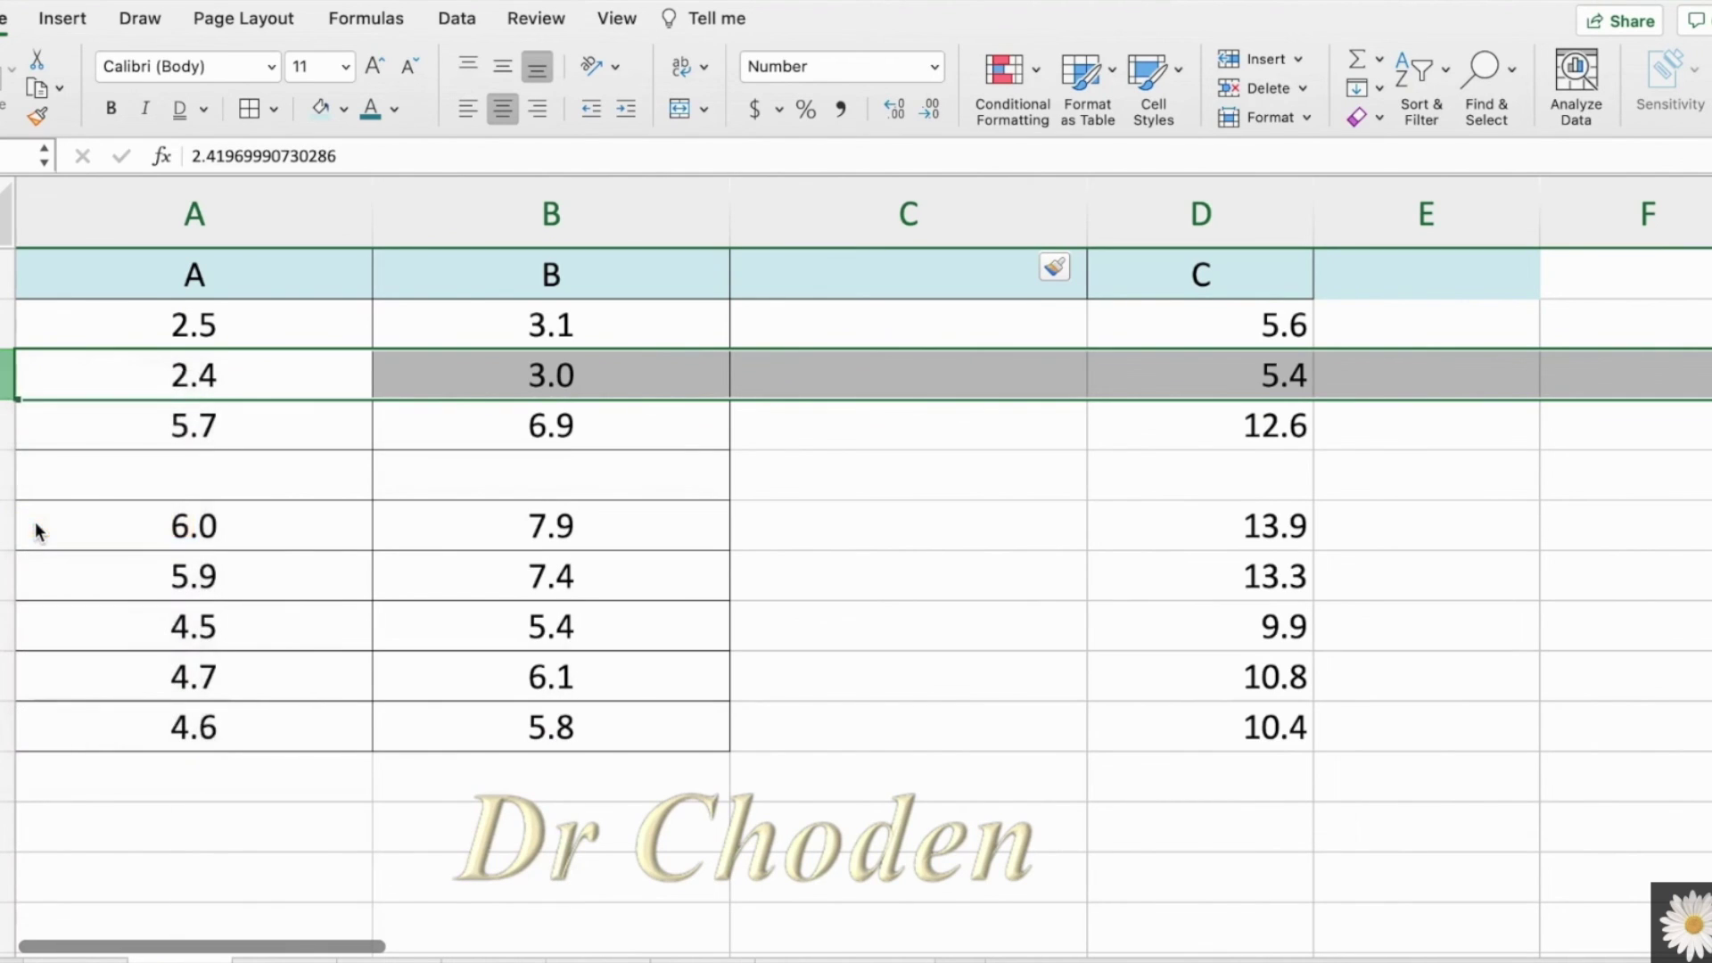